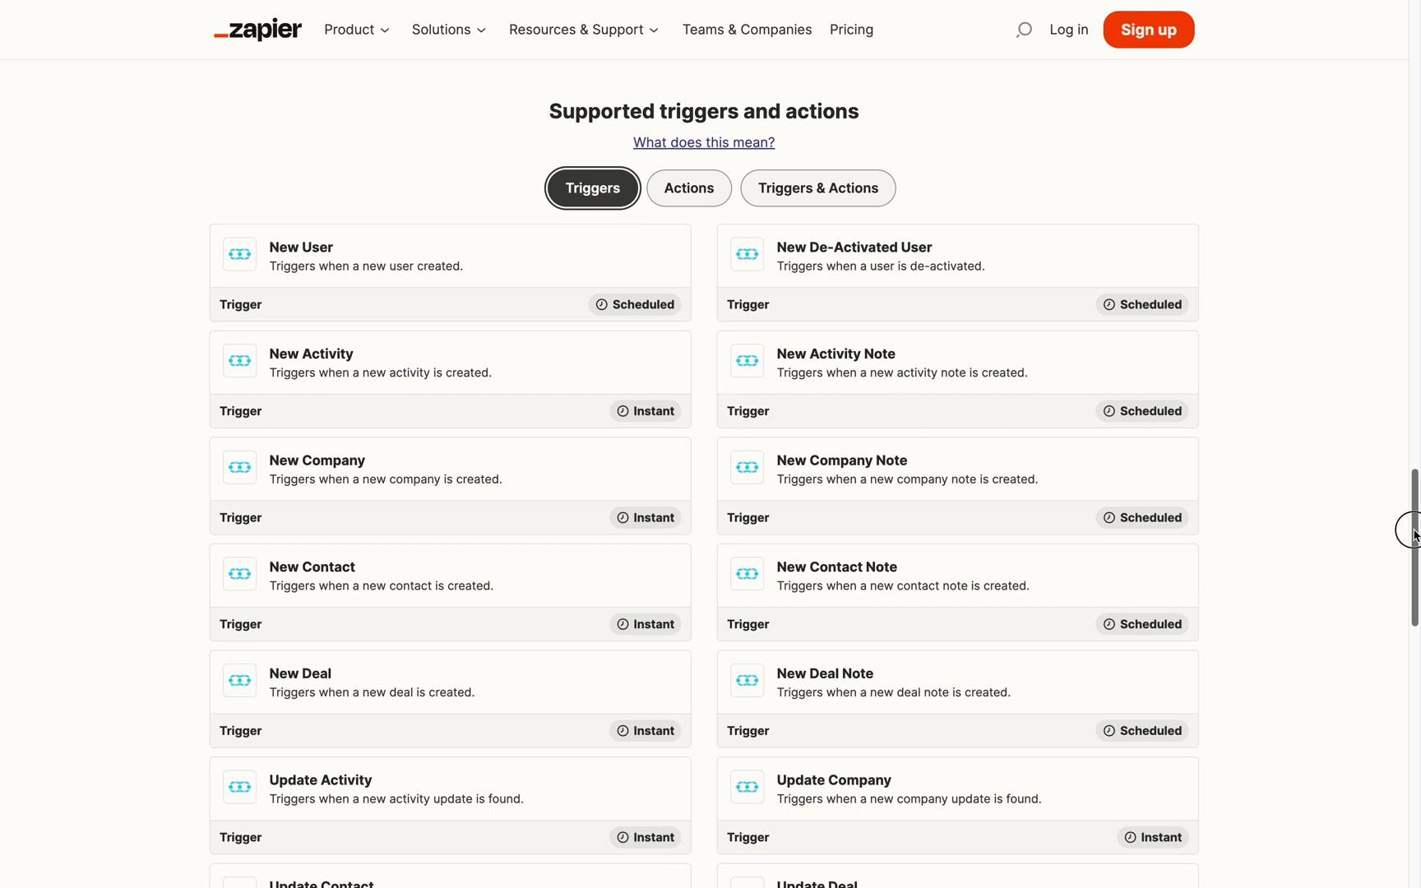
- Scroll down to Salesmate's supported triggers list: New Contact, New Deal, Update Company
mouse_move(1413, 533)
mouse_down()
mouse_move(1413, 574)
mouse_move(1414, 536)
mouse_up()
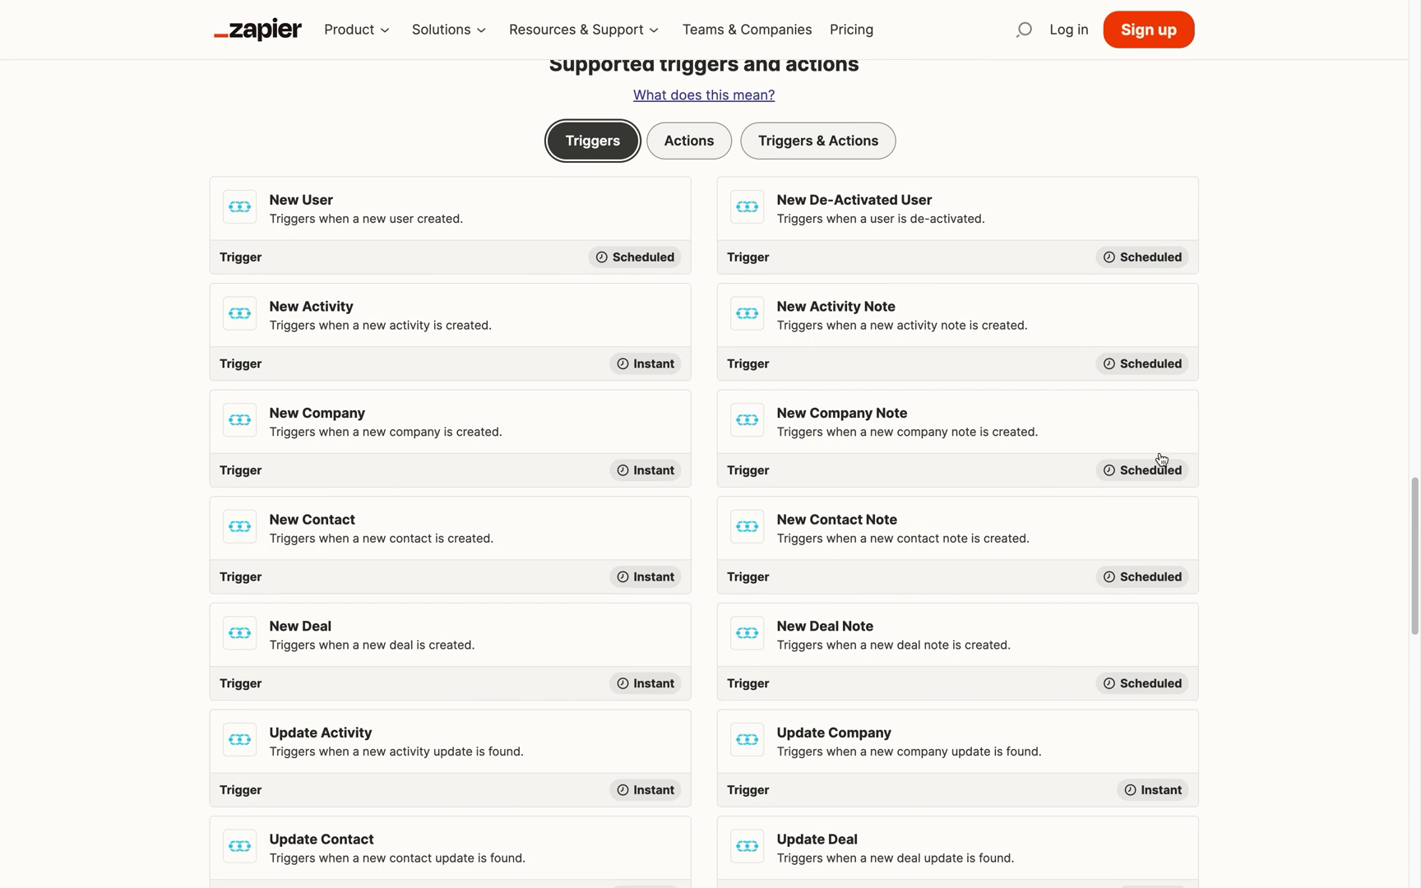
- Switch the Supported triggers and actions section to Salesmate's Actions list
click(710, 155)
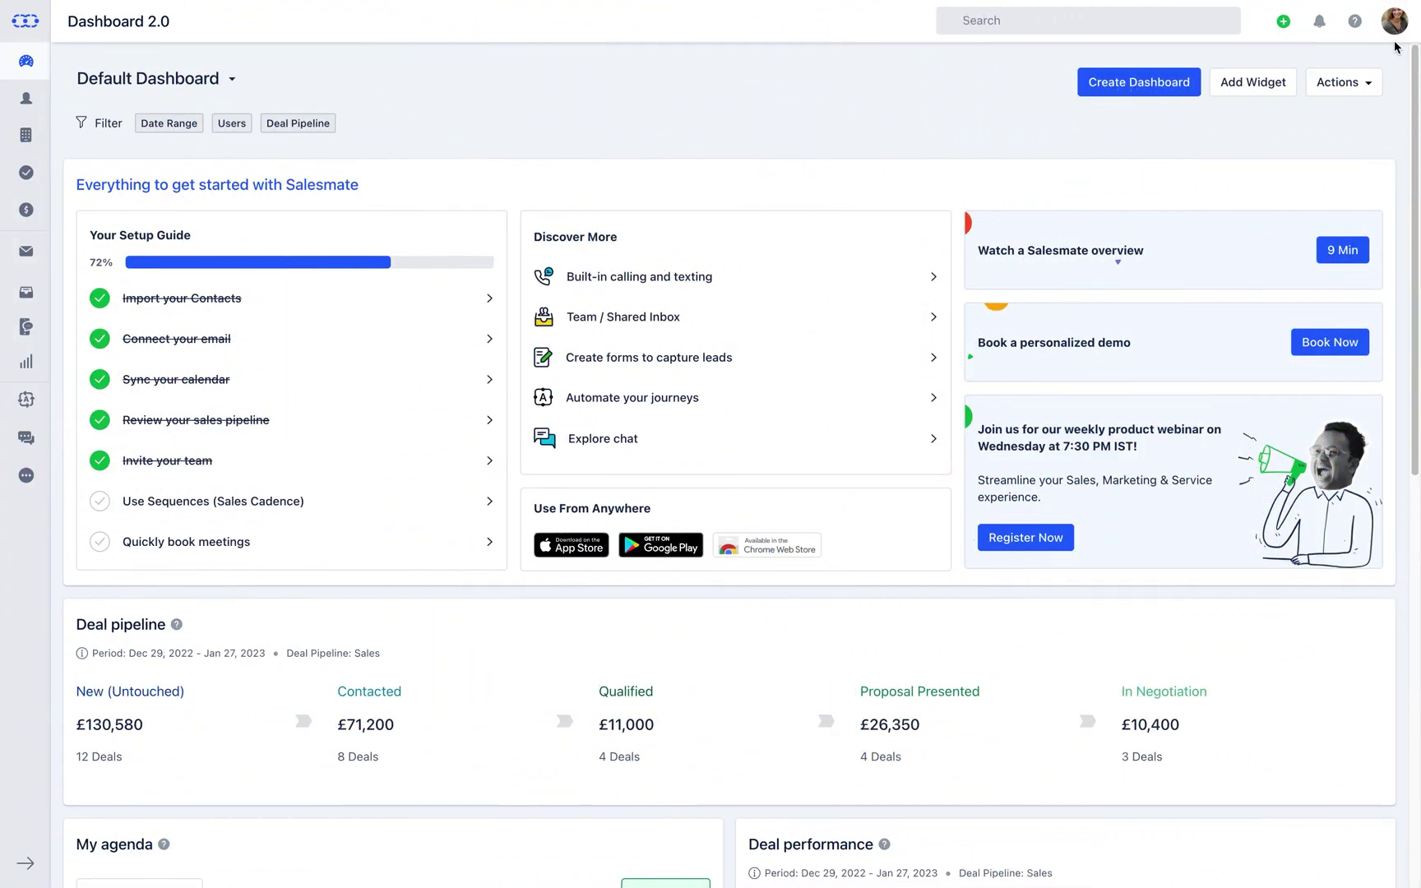
- Go to Salesmate Setup > Apps and open the Zapier integration's configuration
click(1395, 30)
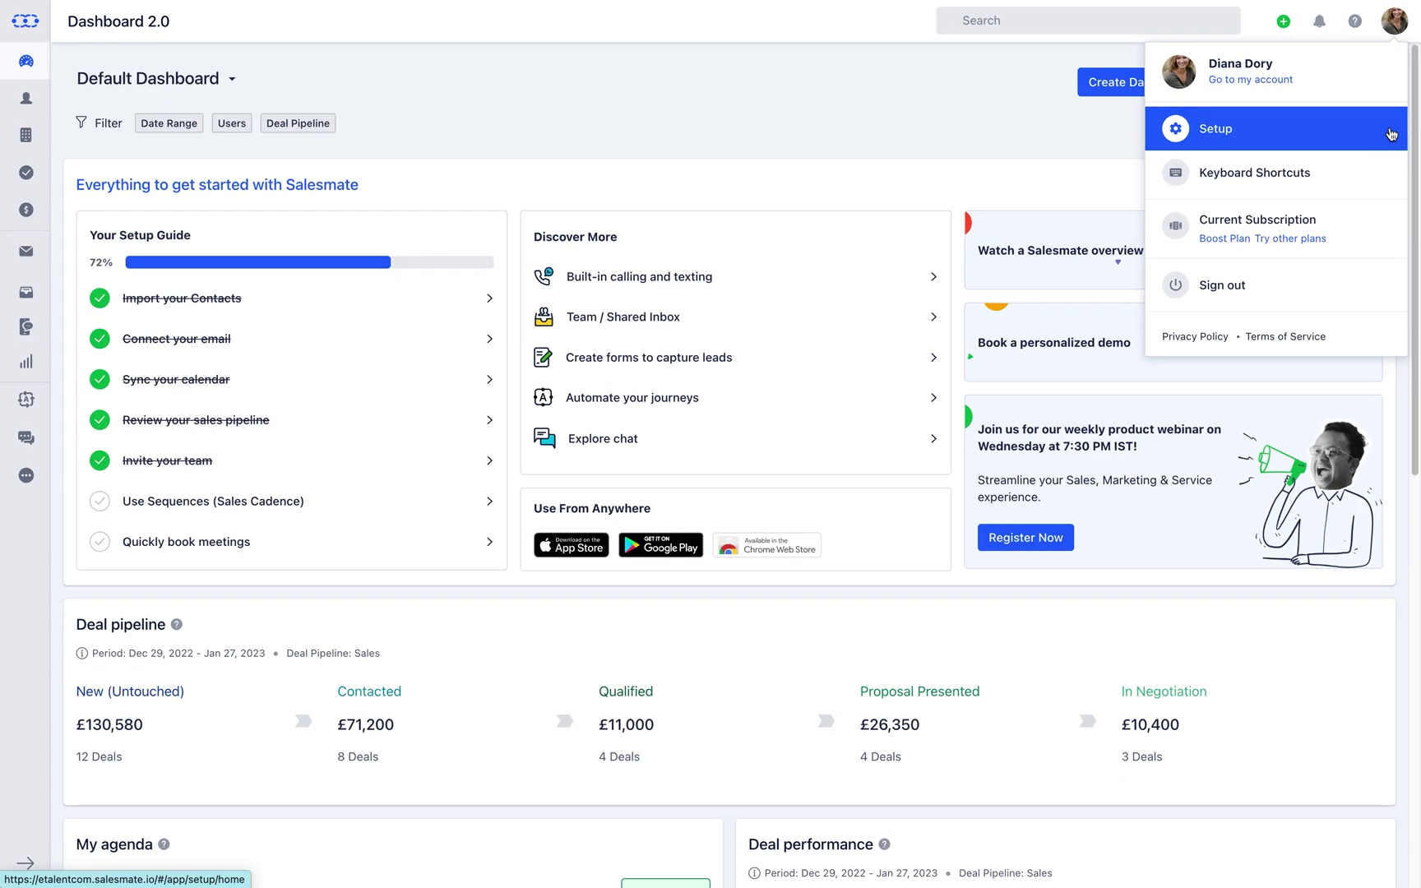
click(1390, 134)
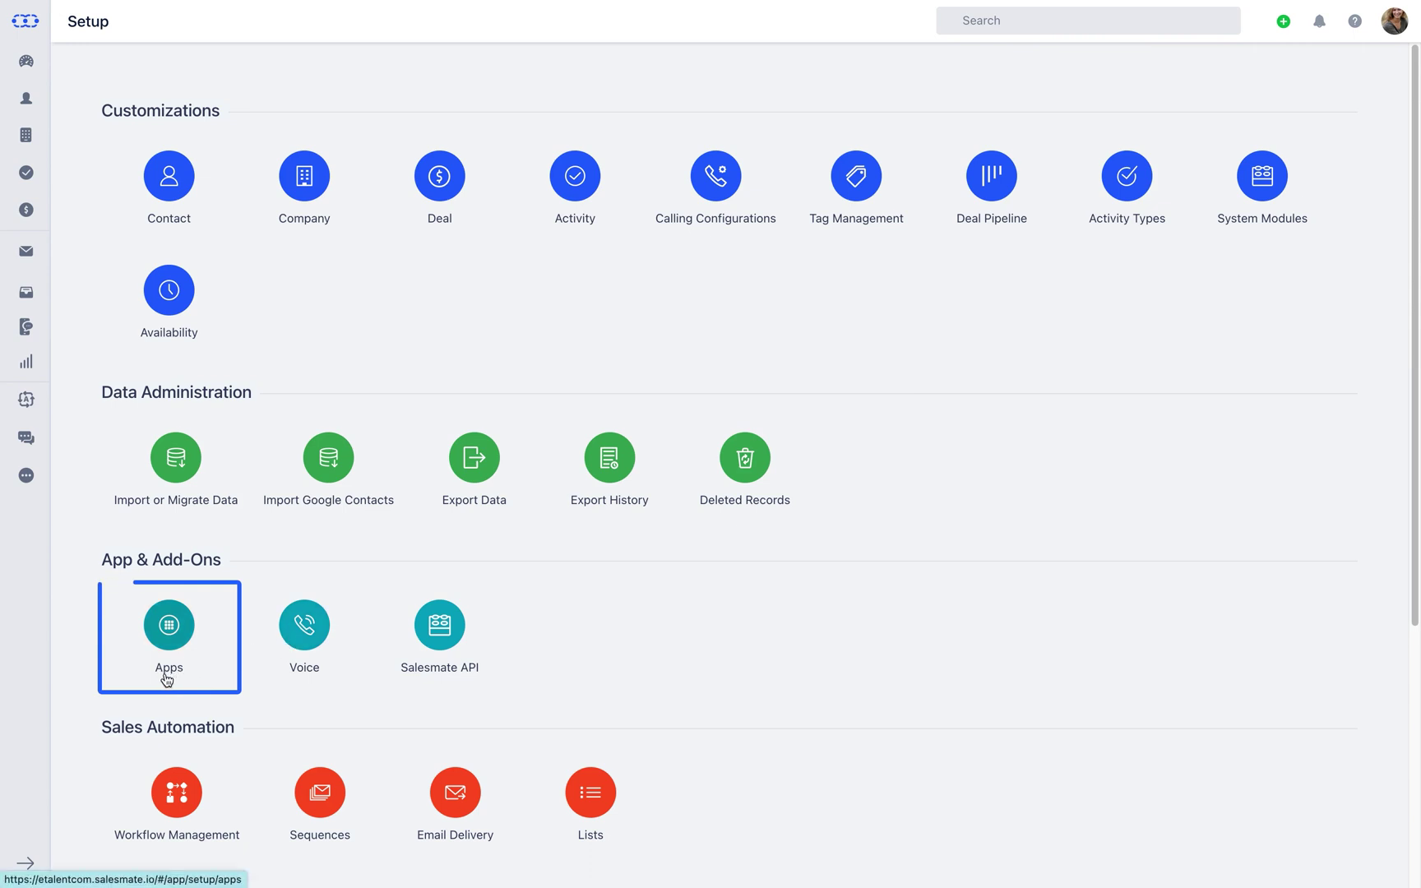
click(168, 650)
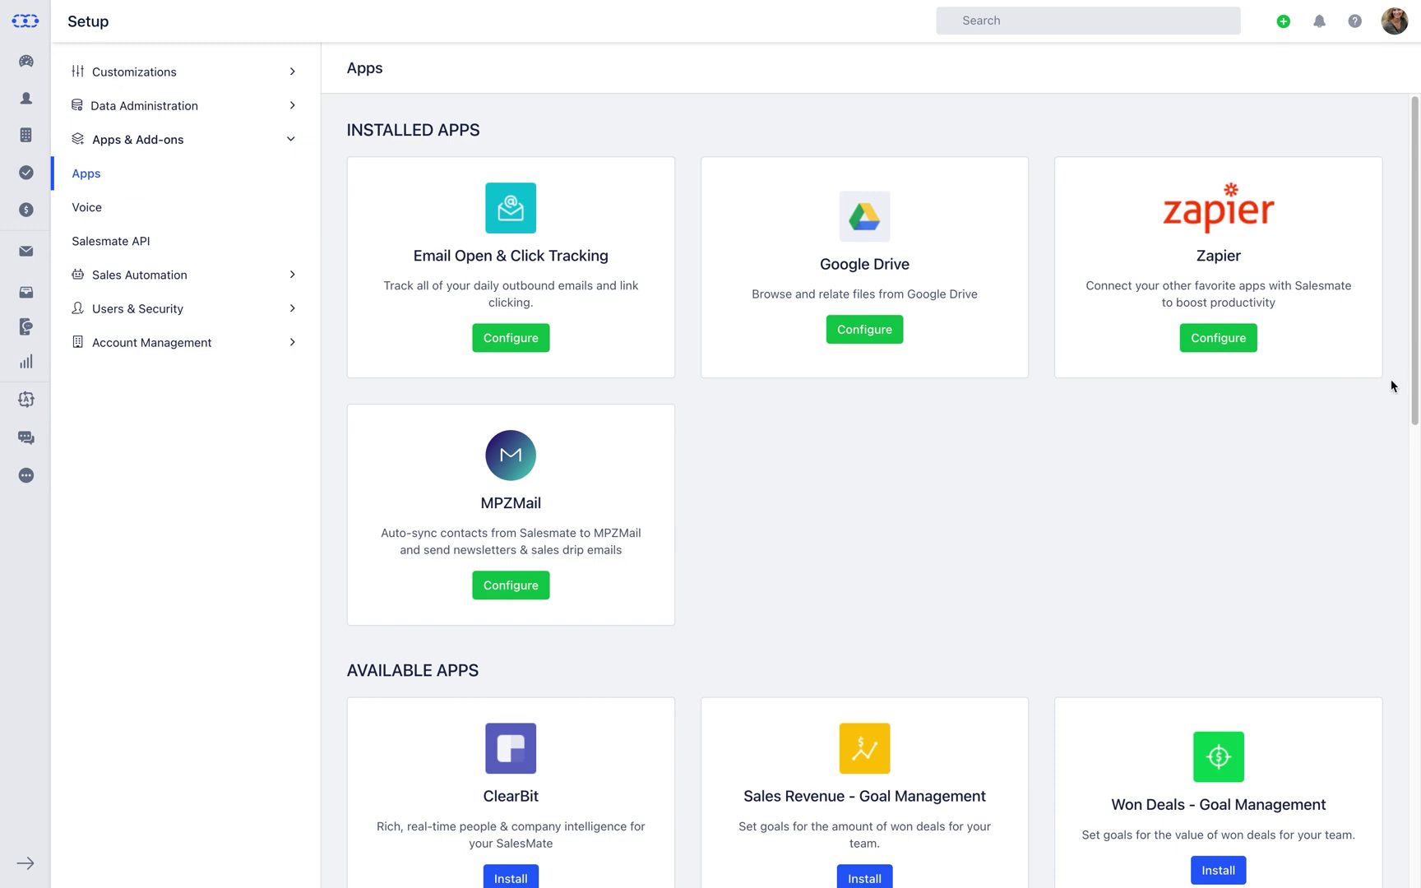
mouse_move(1415, 380)
mouse_down()
mouse_move(1399, 796)
mouse_move(1416, 443)
mouse_move(1406, 374)
mouse_up()
click(1218, 338)
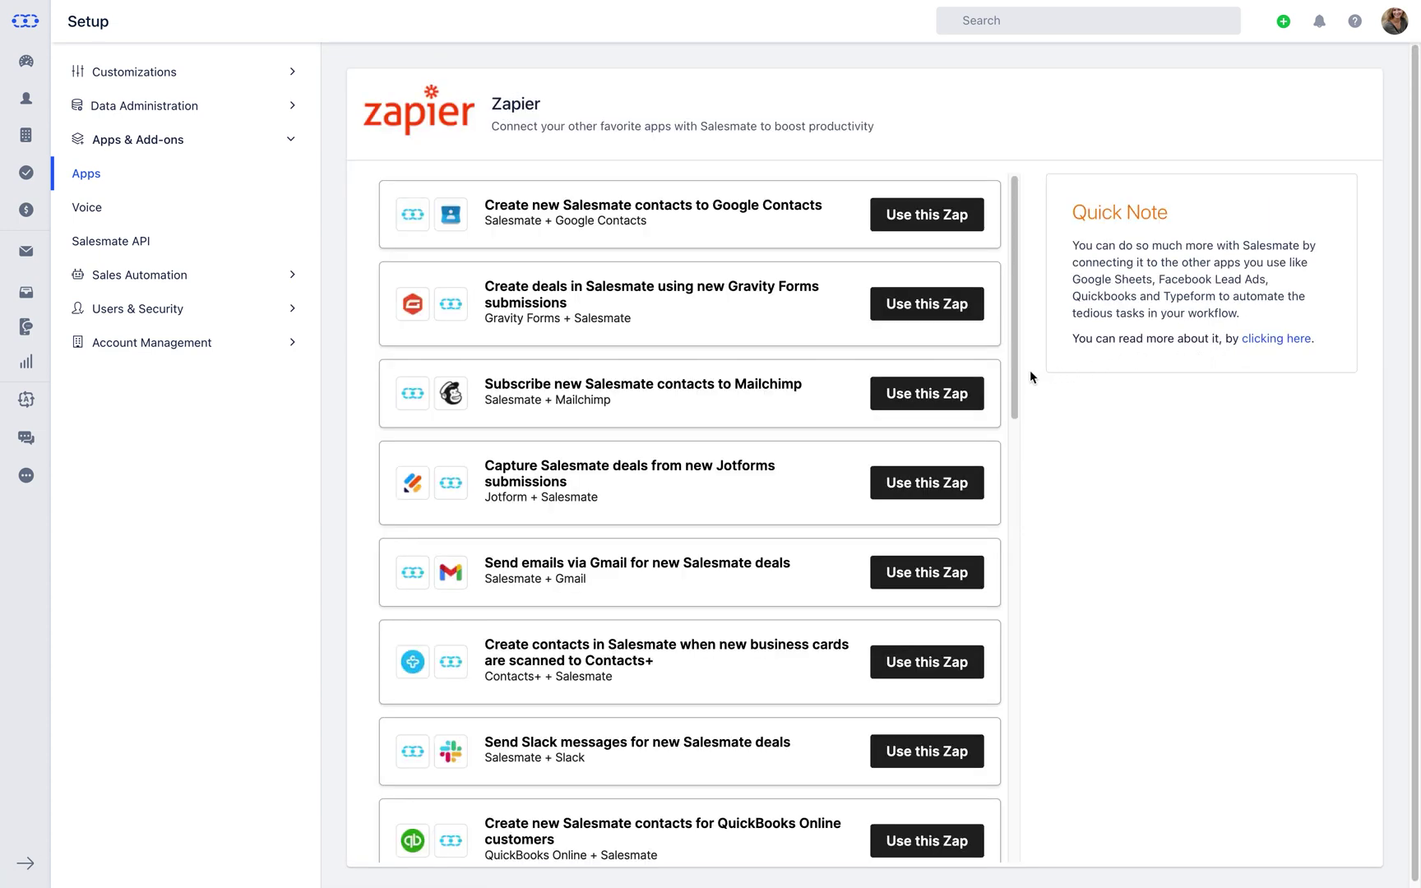
- Start a new Zap and choose Salesmate as its trigger app
drag(1015, 372, 1015, 842)
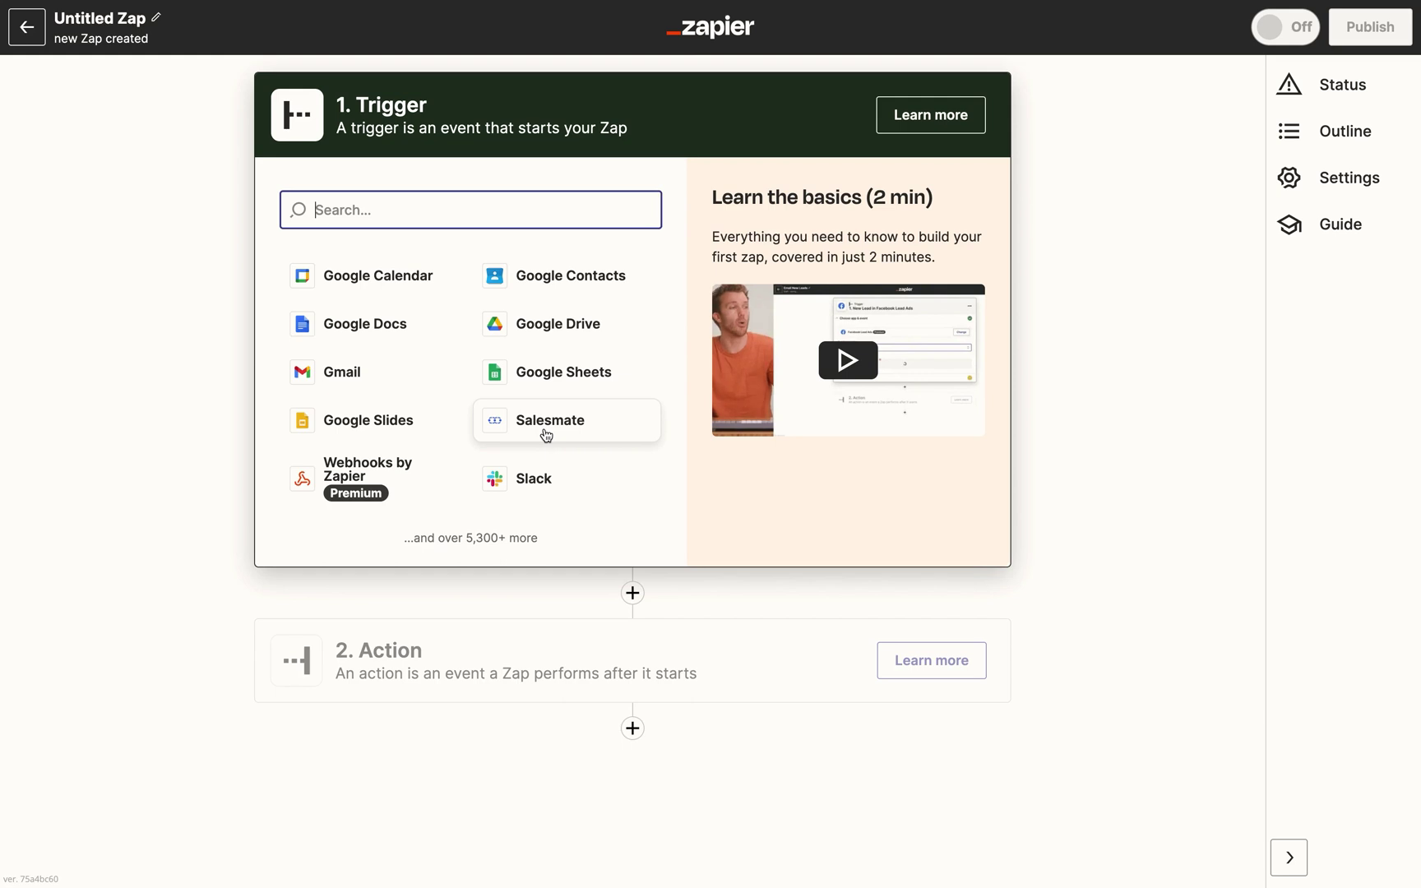
click(546, 435)
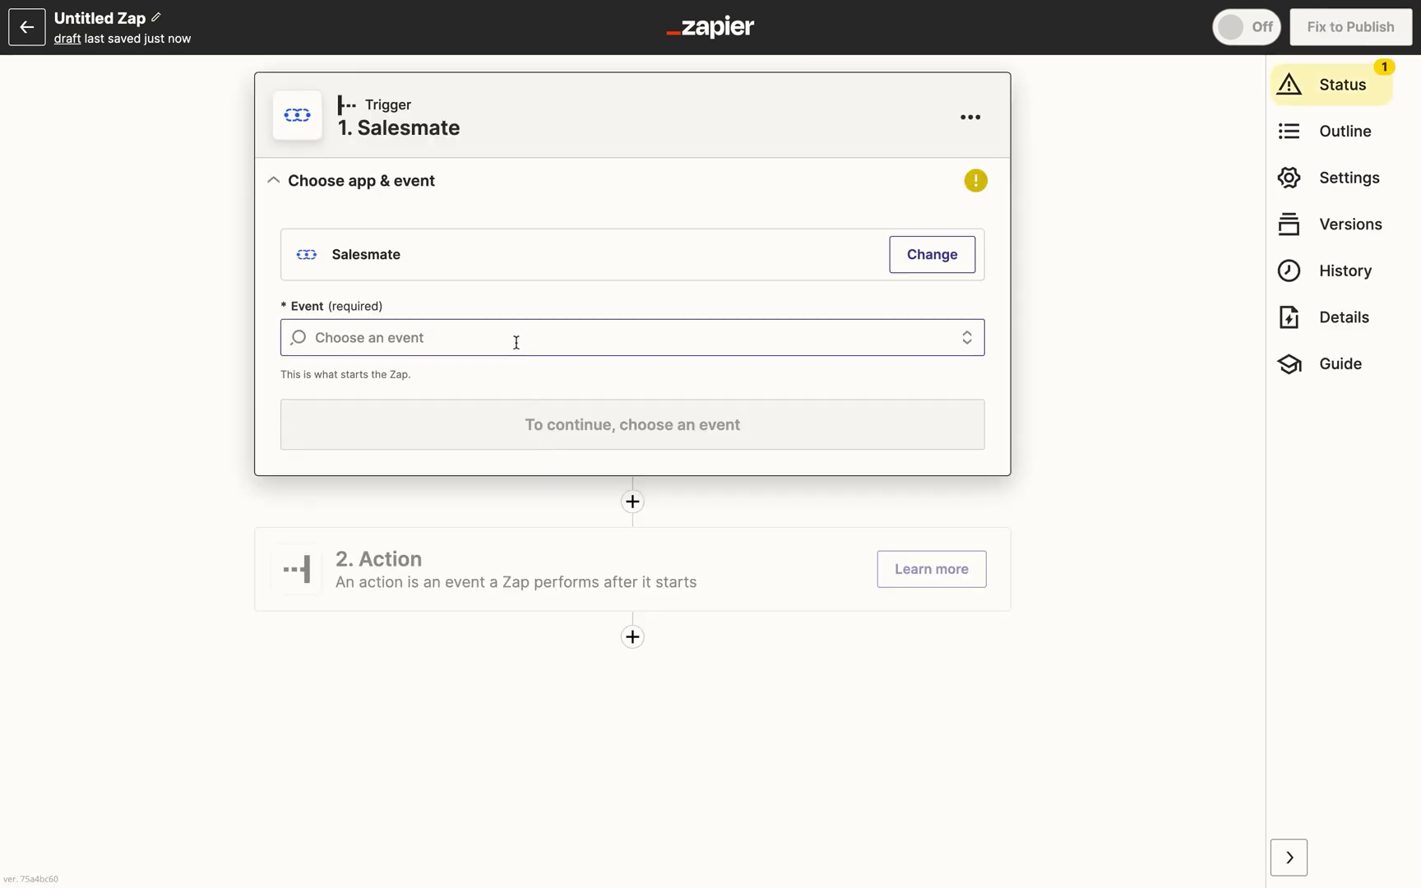
- Set the Salesmate trigger event to New Contact
click(516, 342)
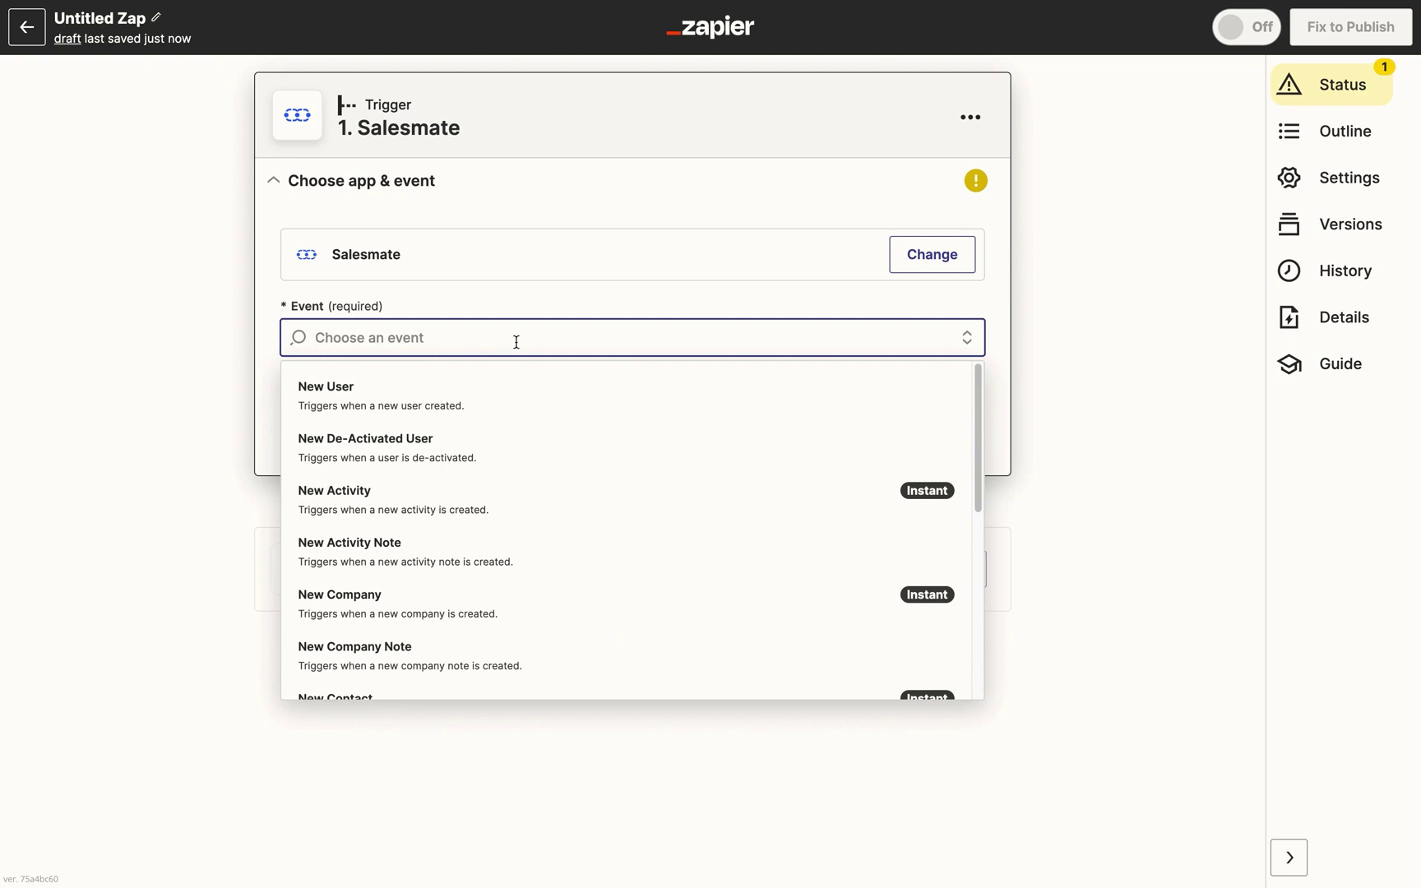
scroll(978, 419, down, 2)
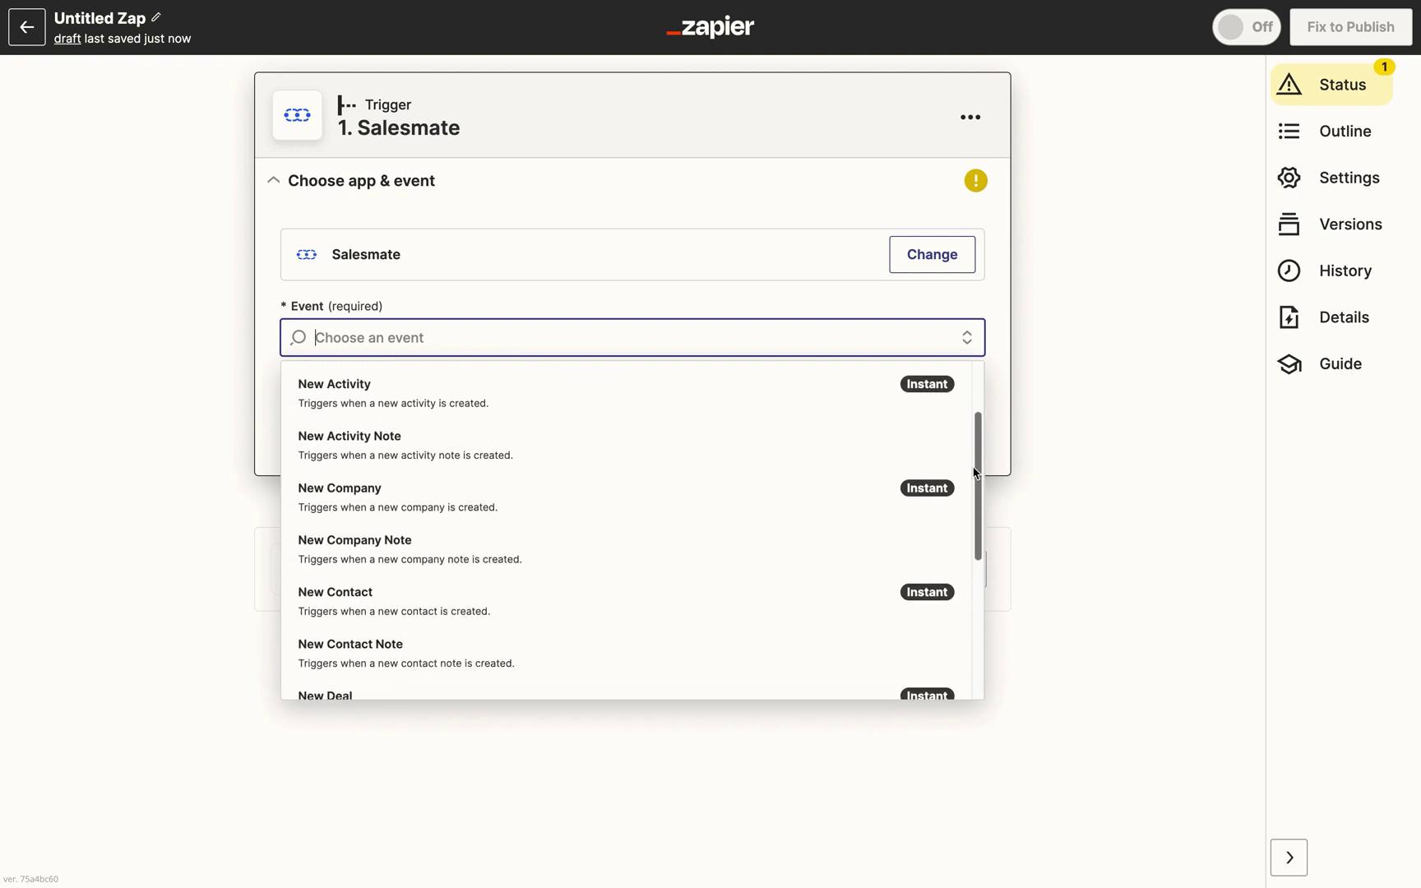
click(886, 600)
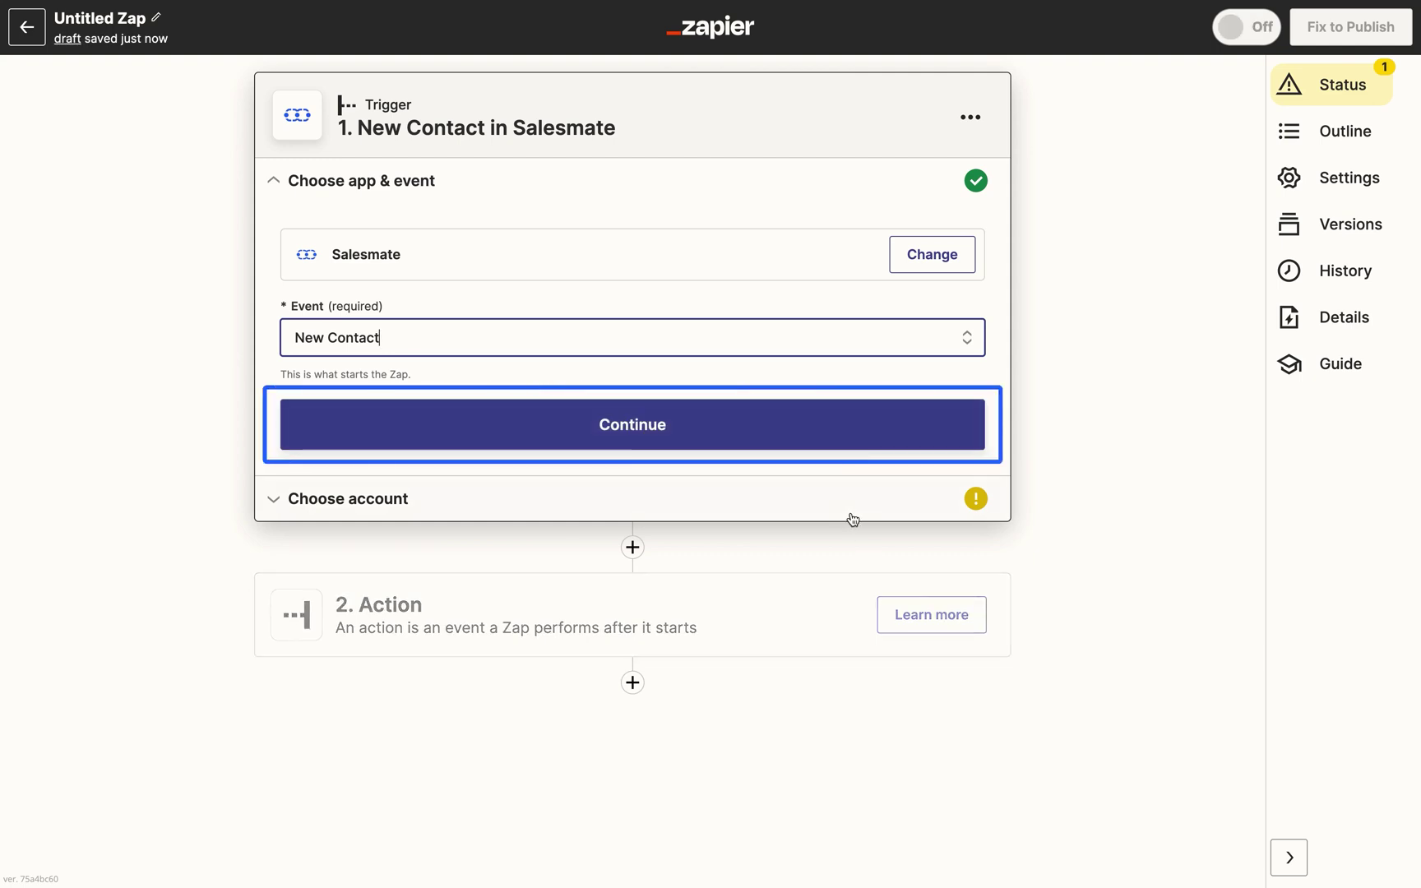
click(817, 448)
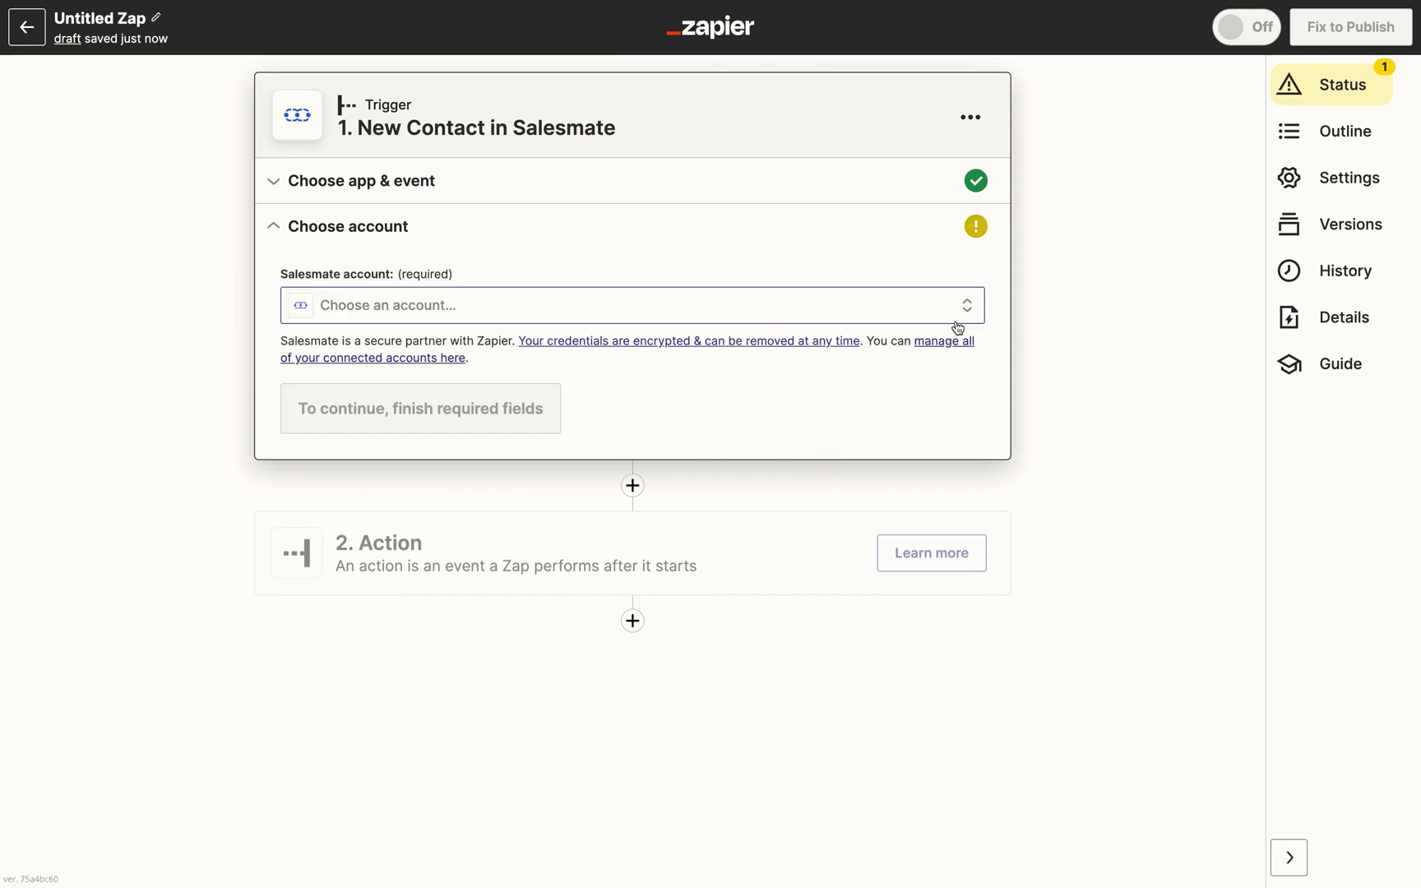
- Connect the existing Salesmate account and test the trigger for a sample contact
click(967, 311)
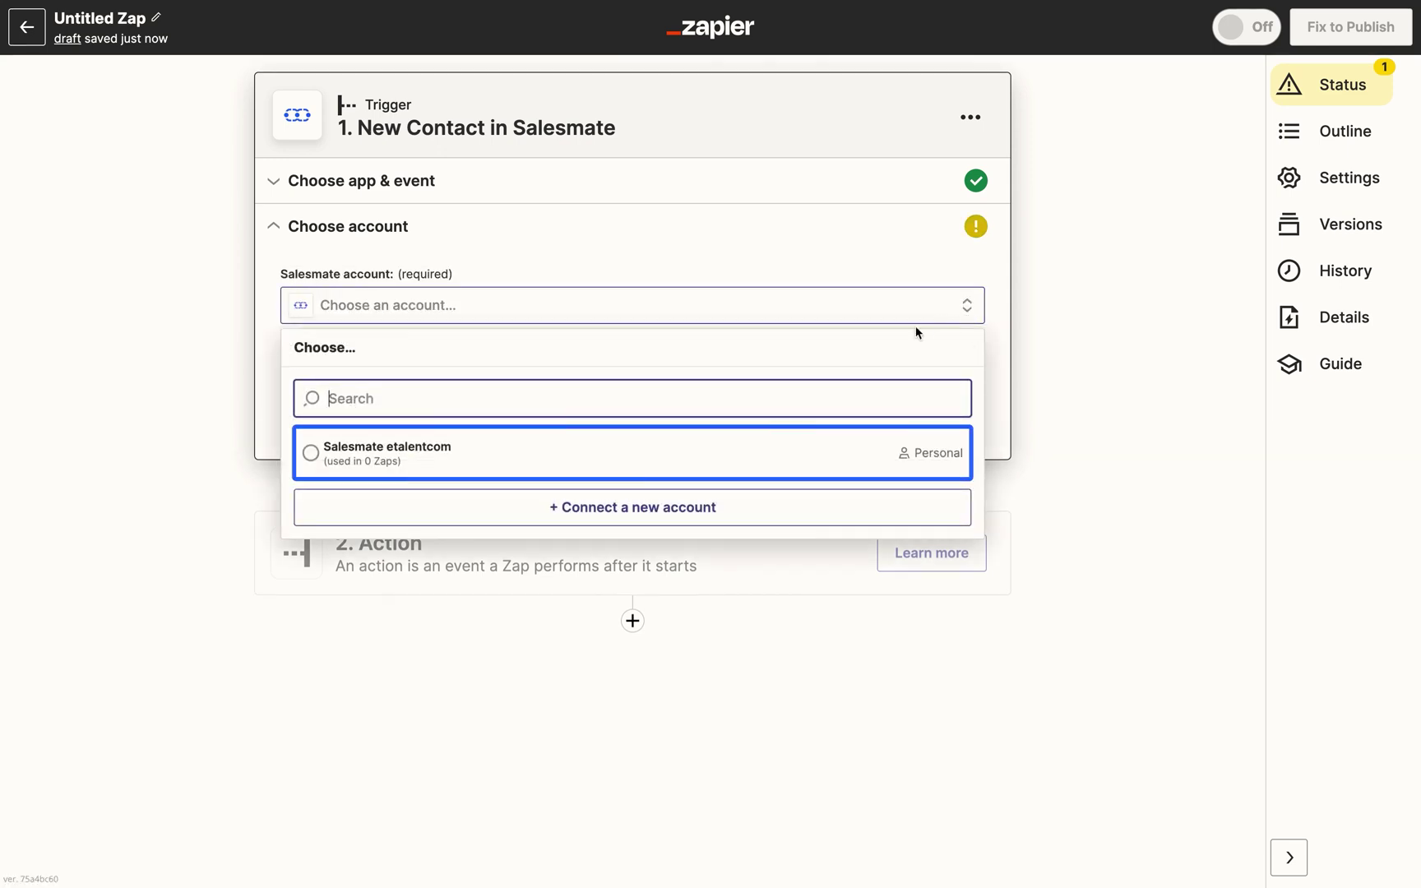
click(316, 455)
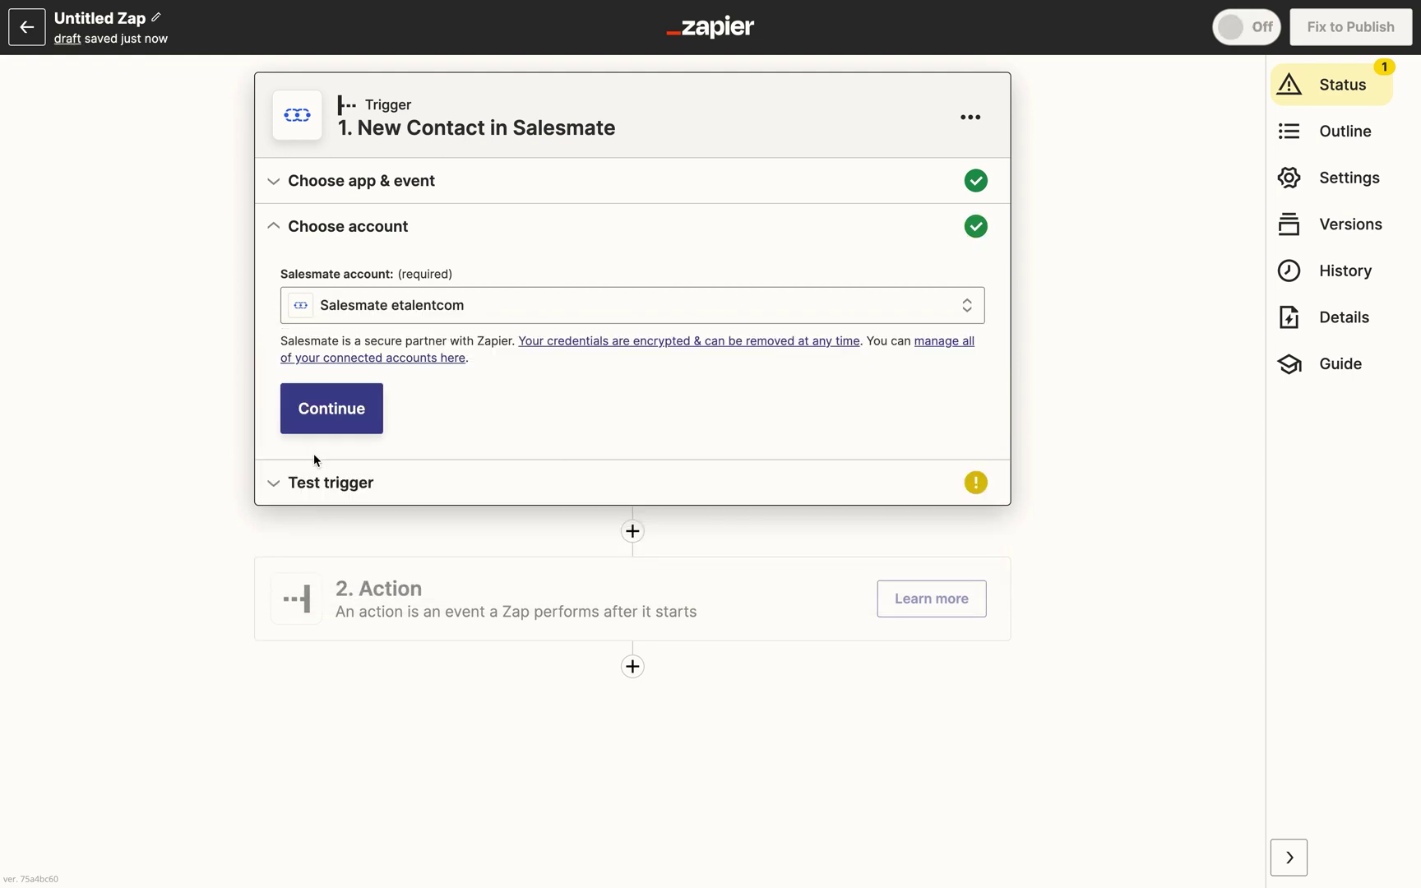
click(321, 429)
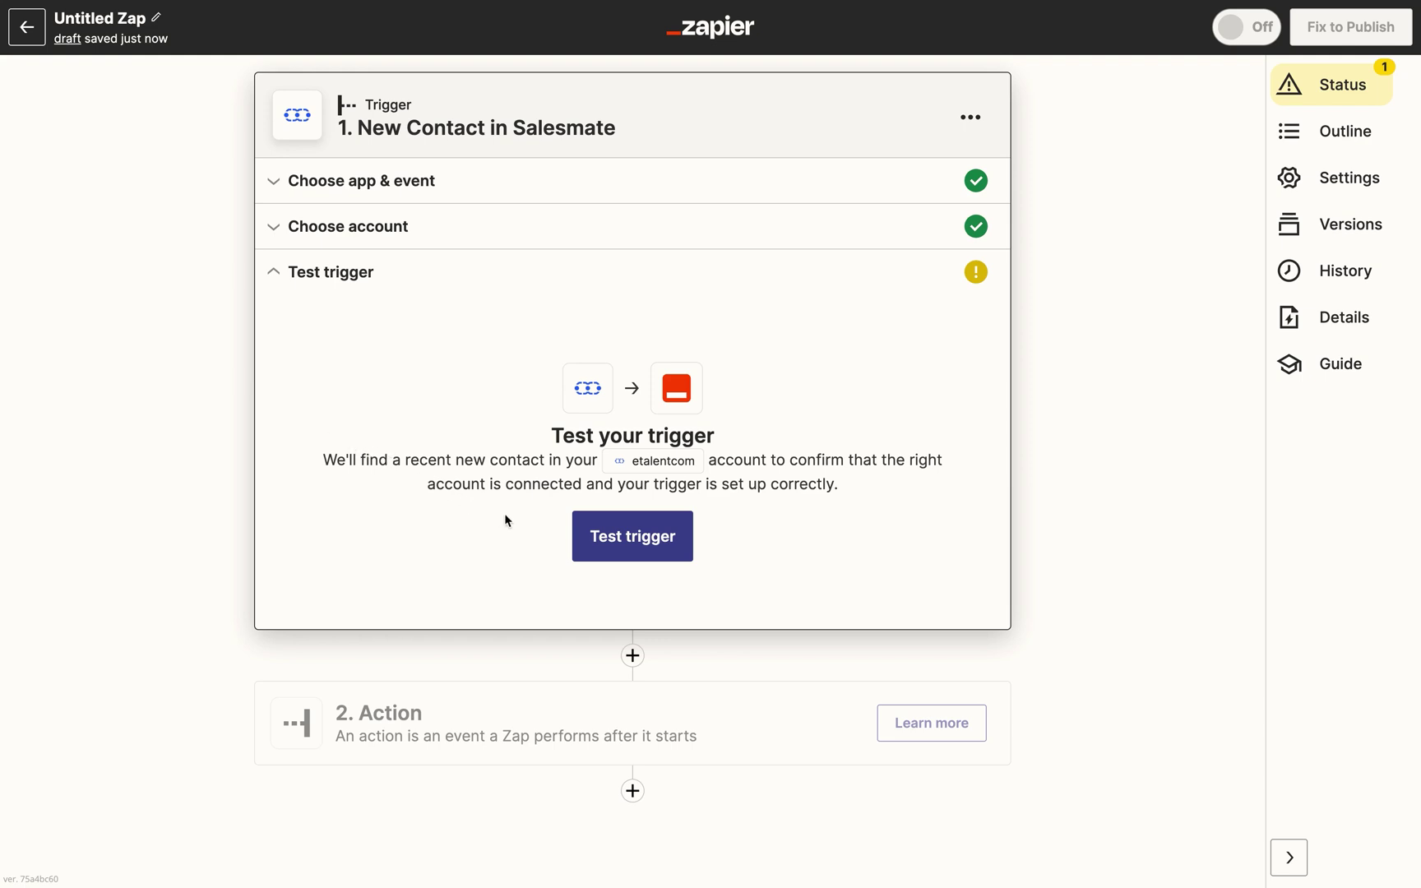
click(620, 556)
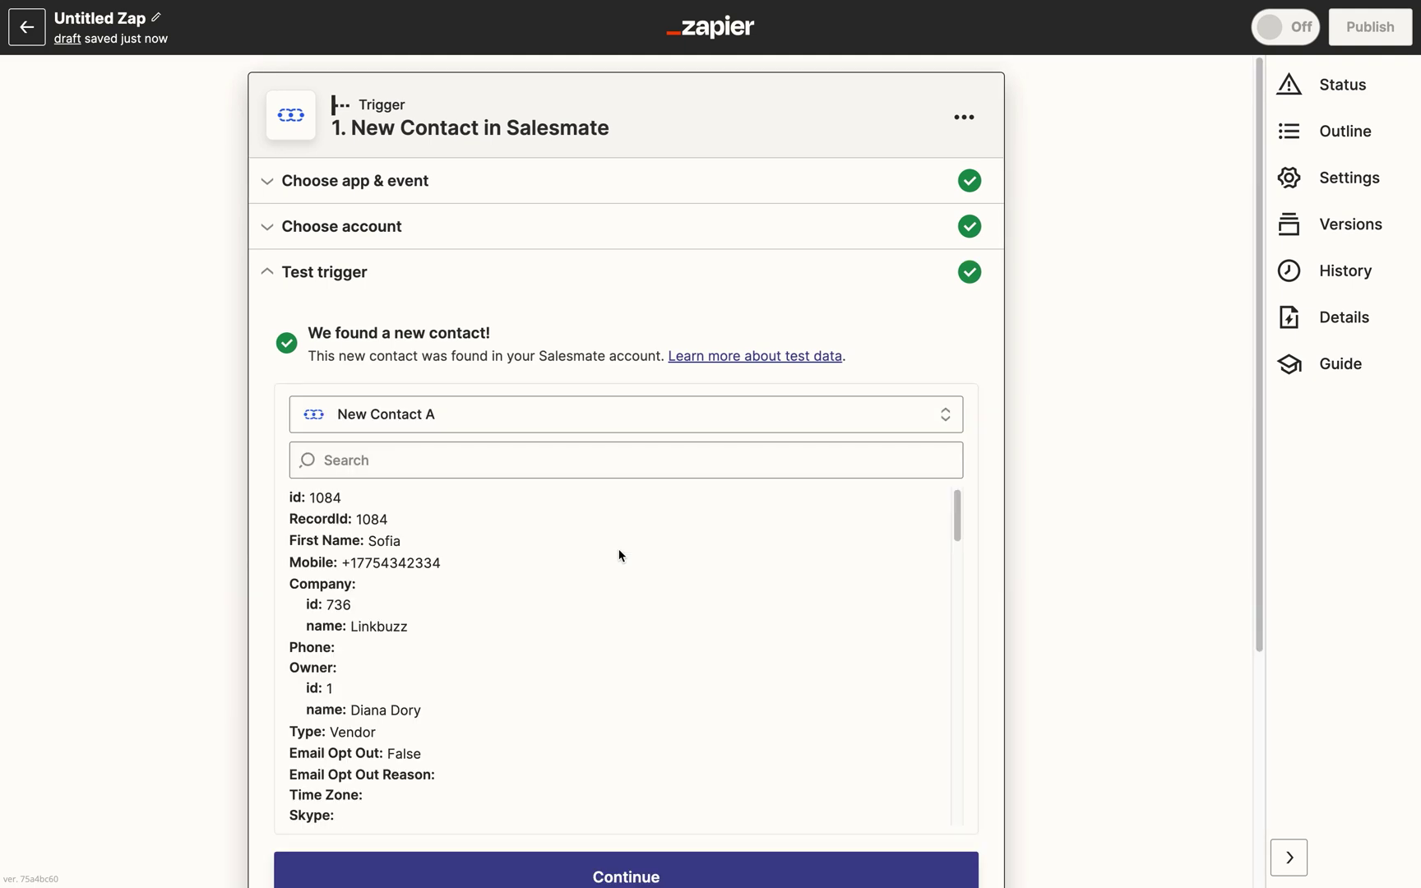
- Accept the test result and make the action Google Sheets' Create Spreadsheet Row
click(578, 877)
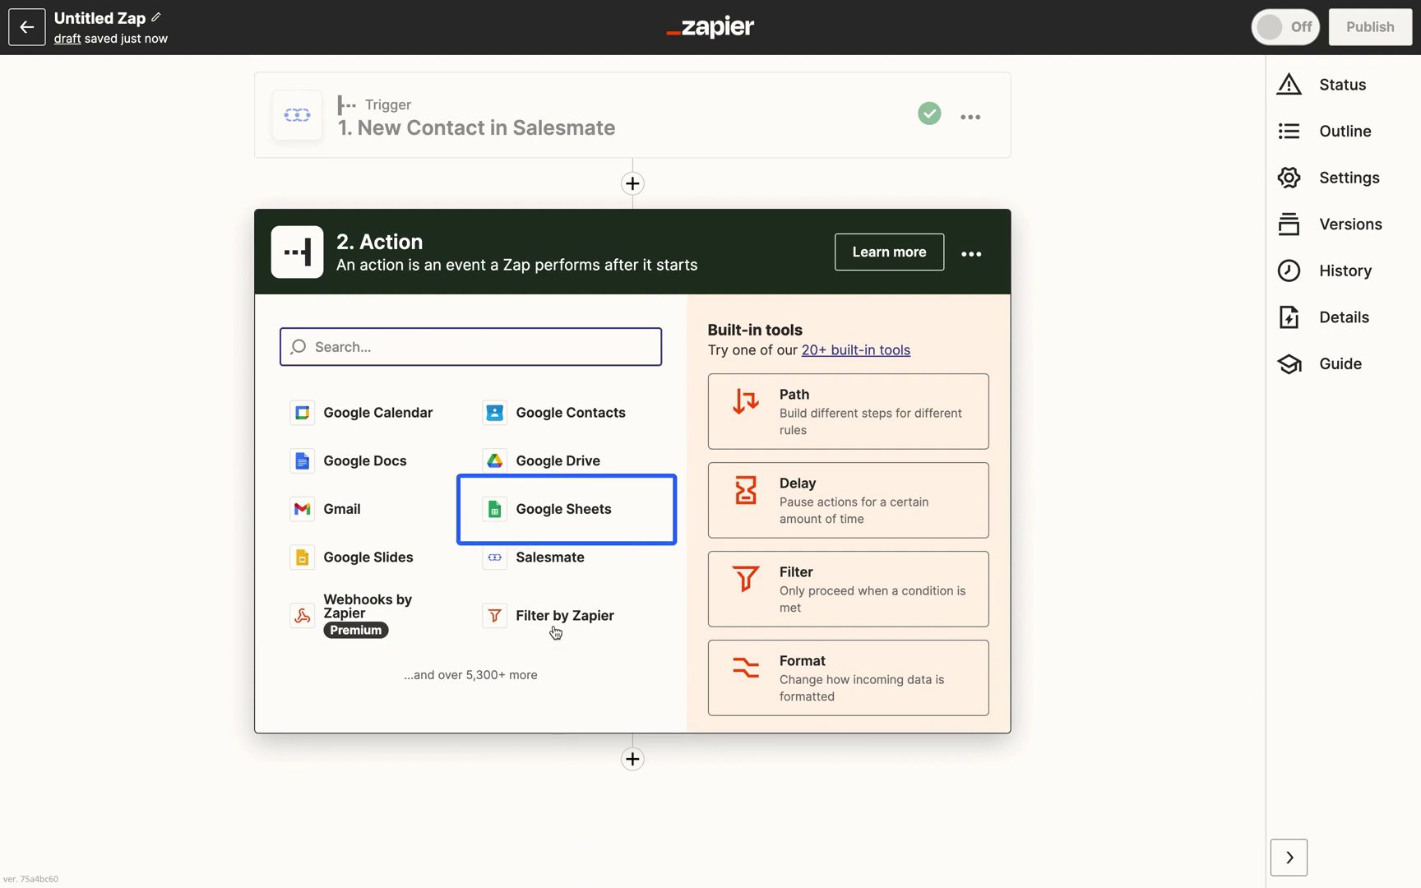
click(553, 526)
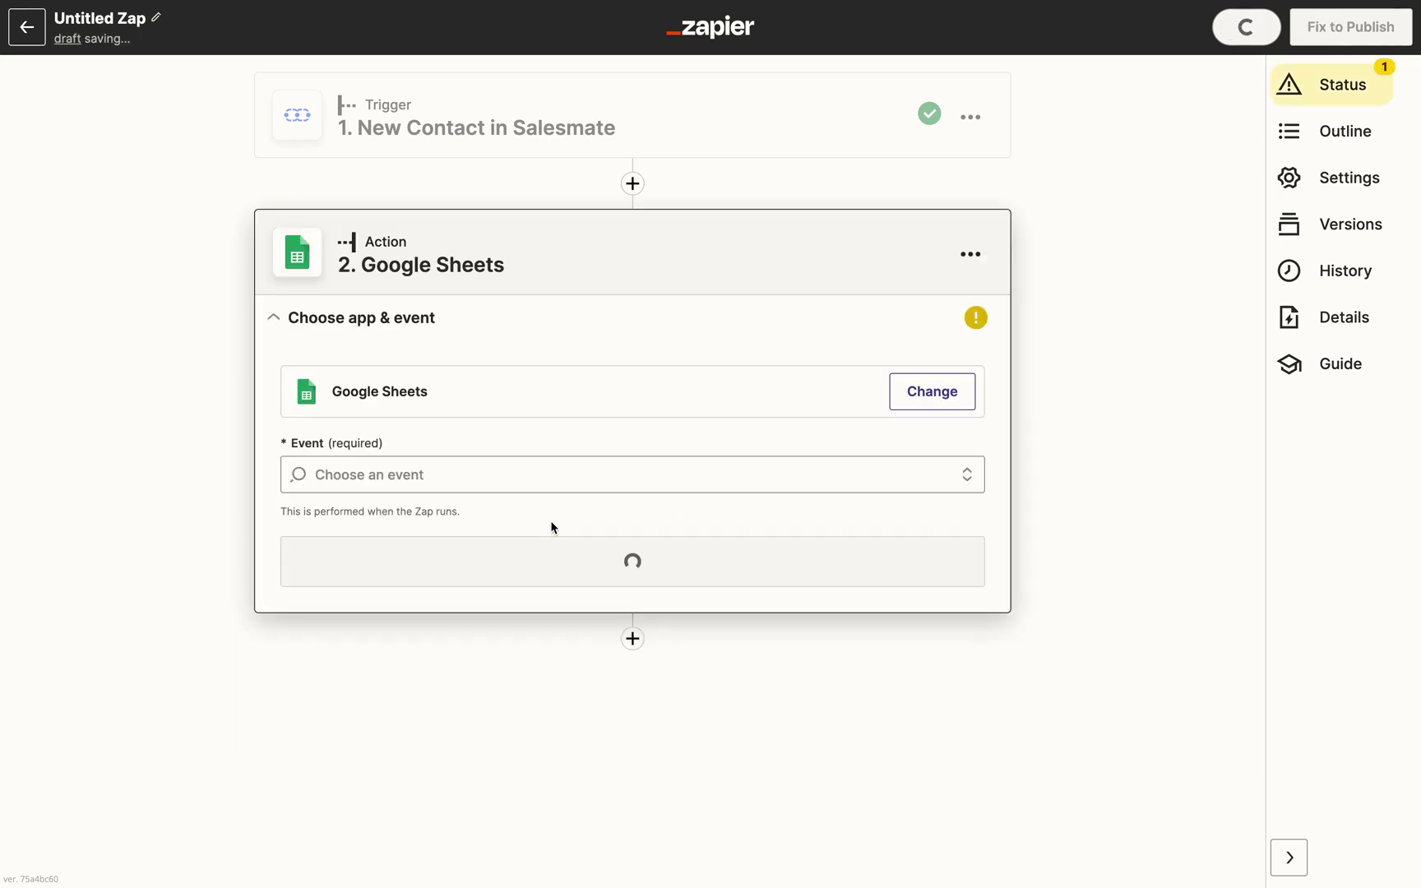
click(966, 475)
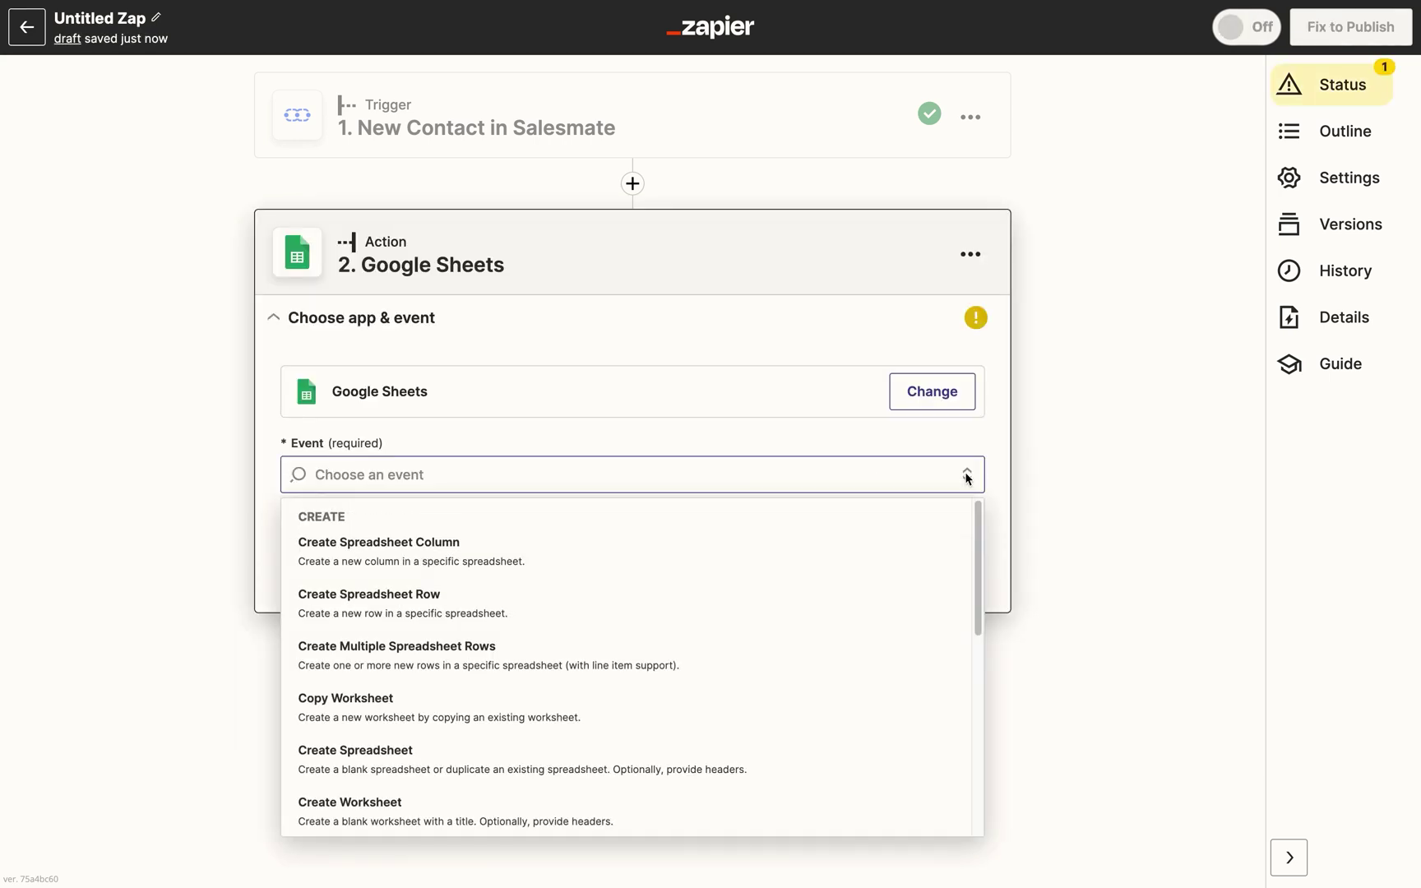
click(884, 602)
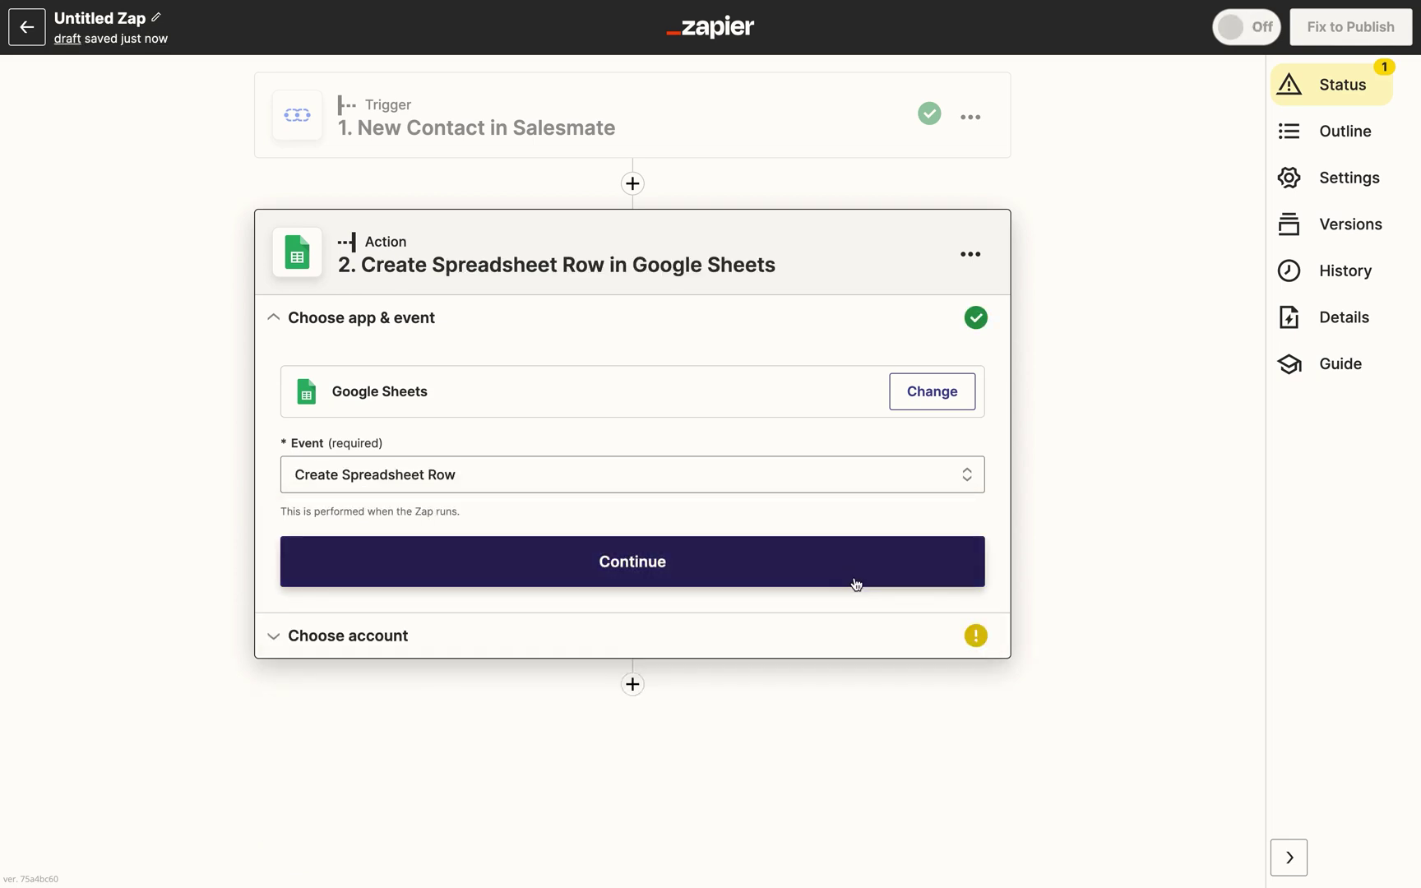
click(854, 580)
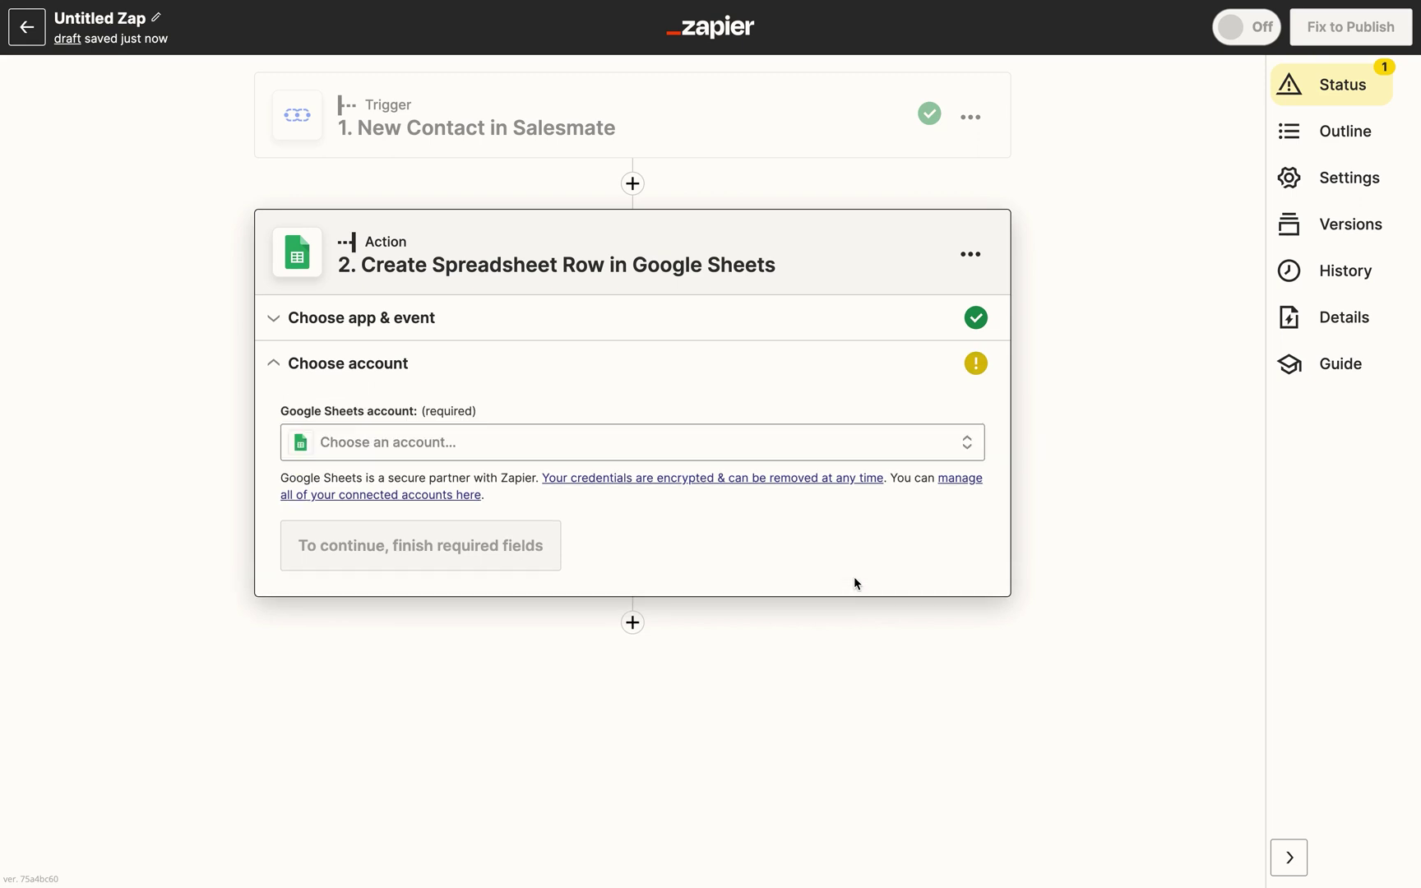
- Connect the Google Sheets account to the action
click(961, 457)
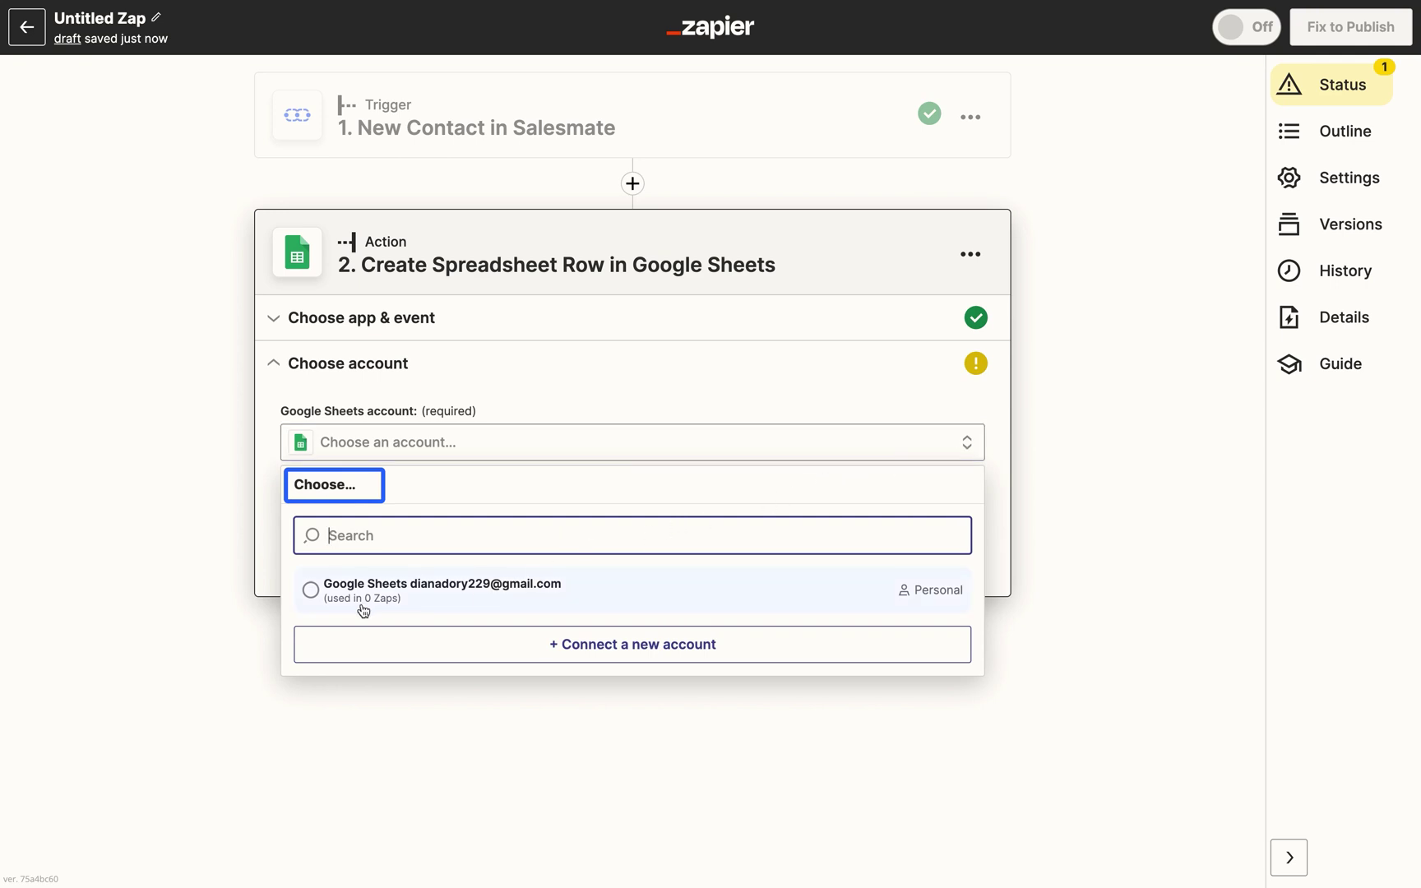
click(318, 596)
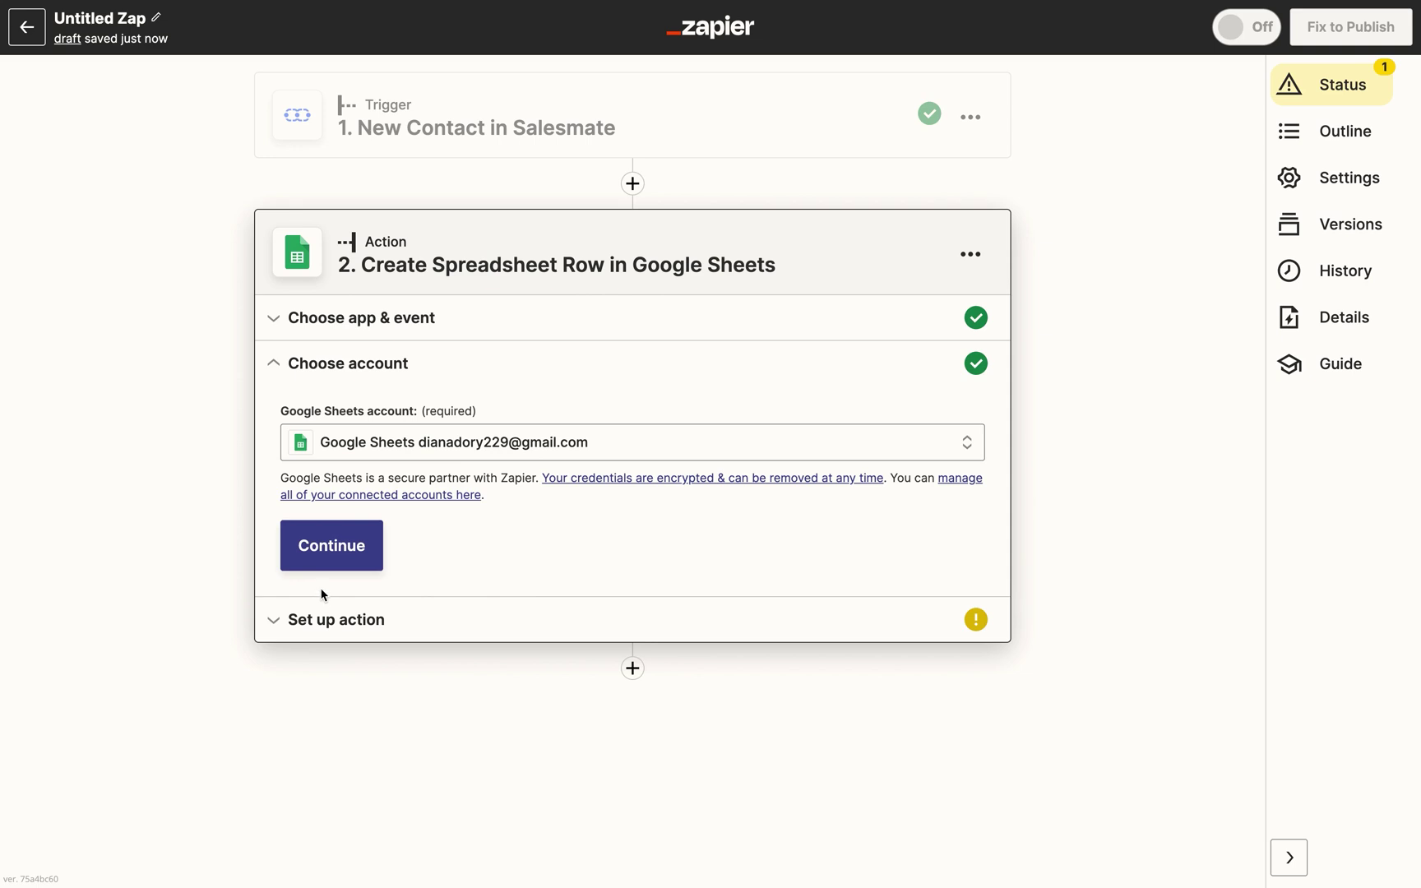
click(328, 568)
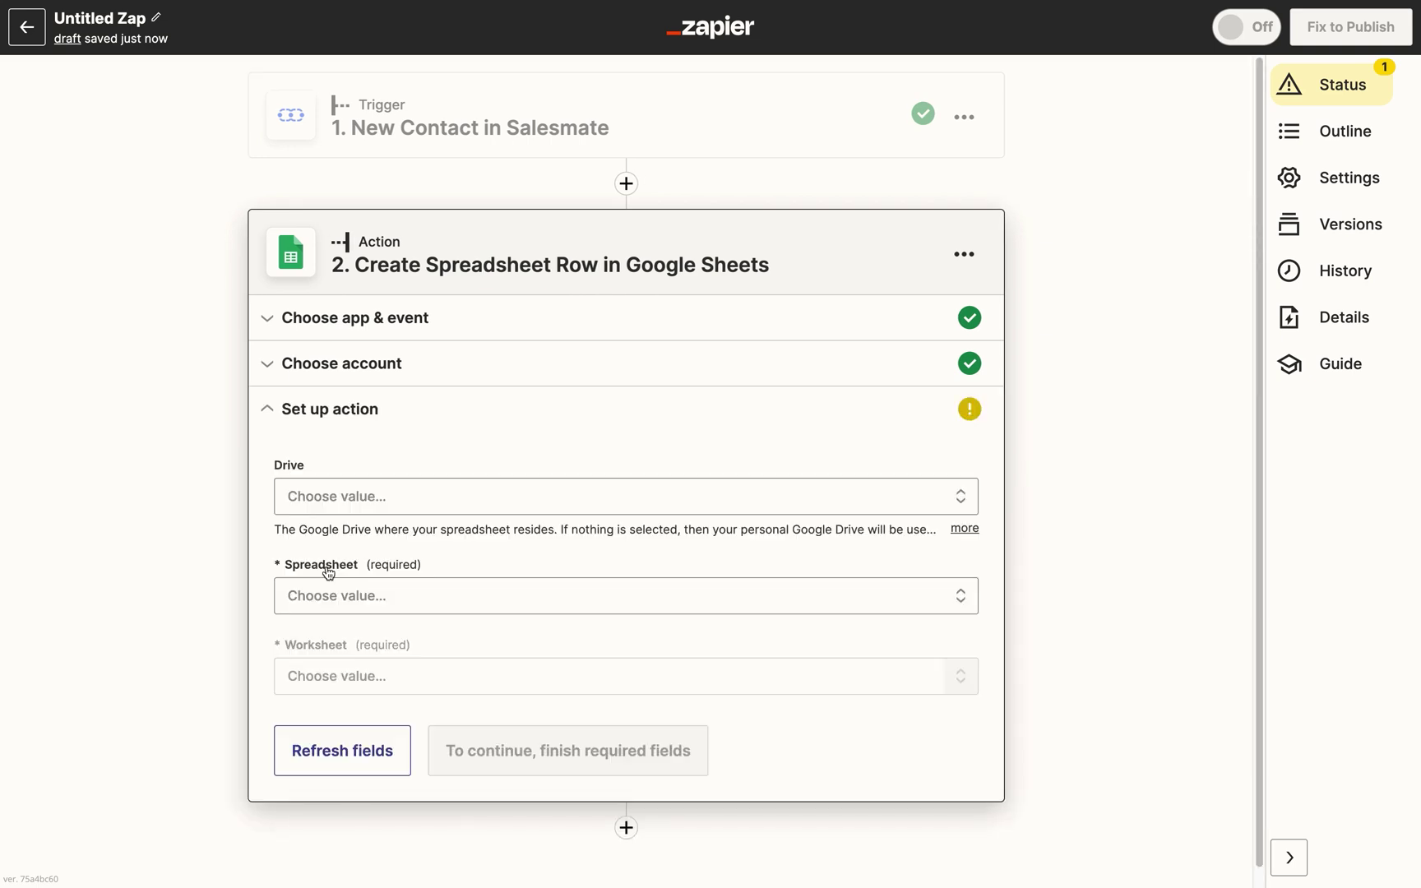
- Target My Google Drive, the Historical Data spreadsheet and worksheet Sheet1
click(964, 502)
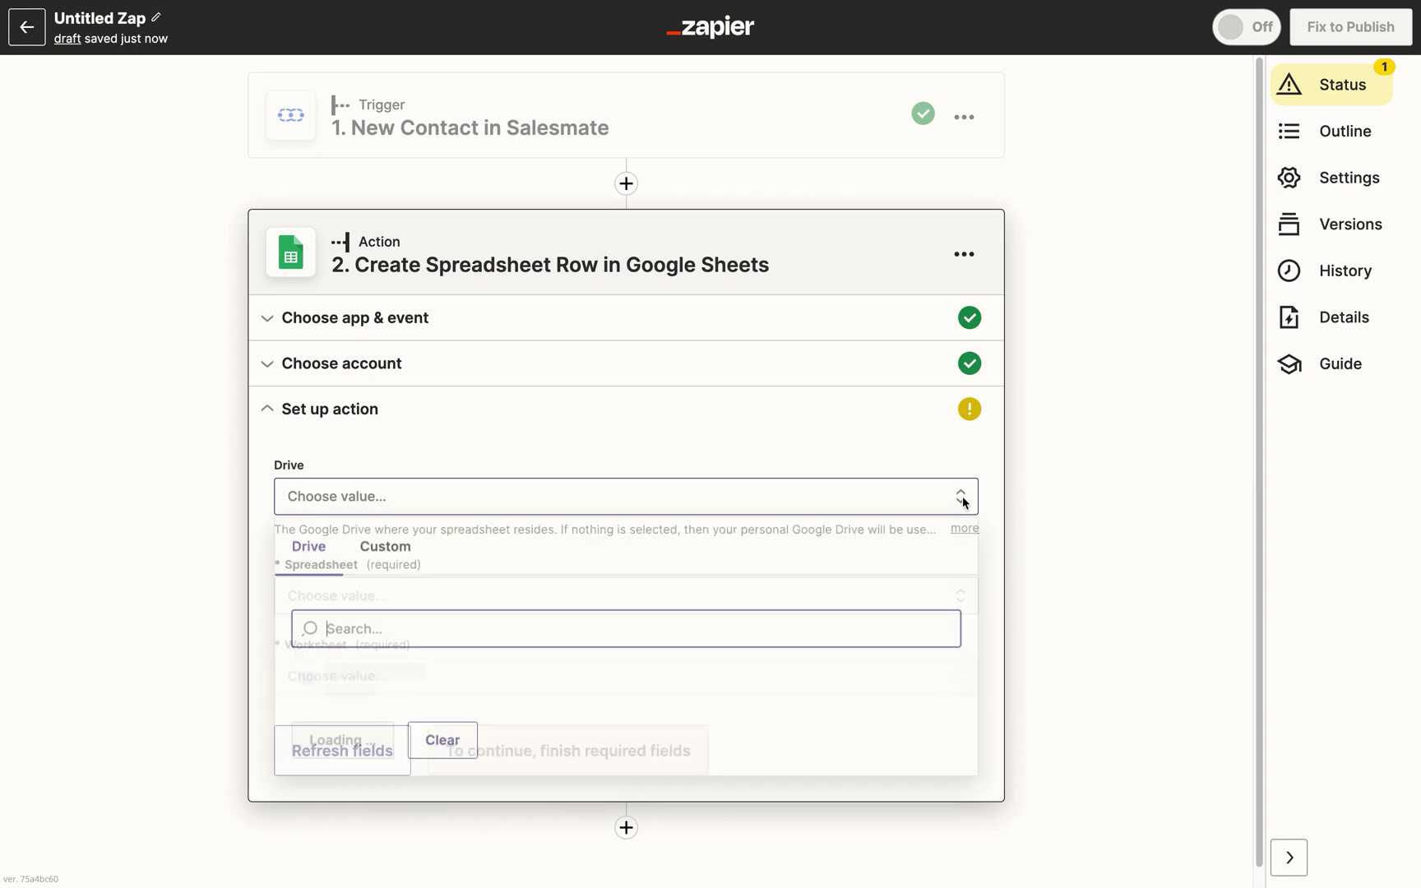
click(310, 676)
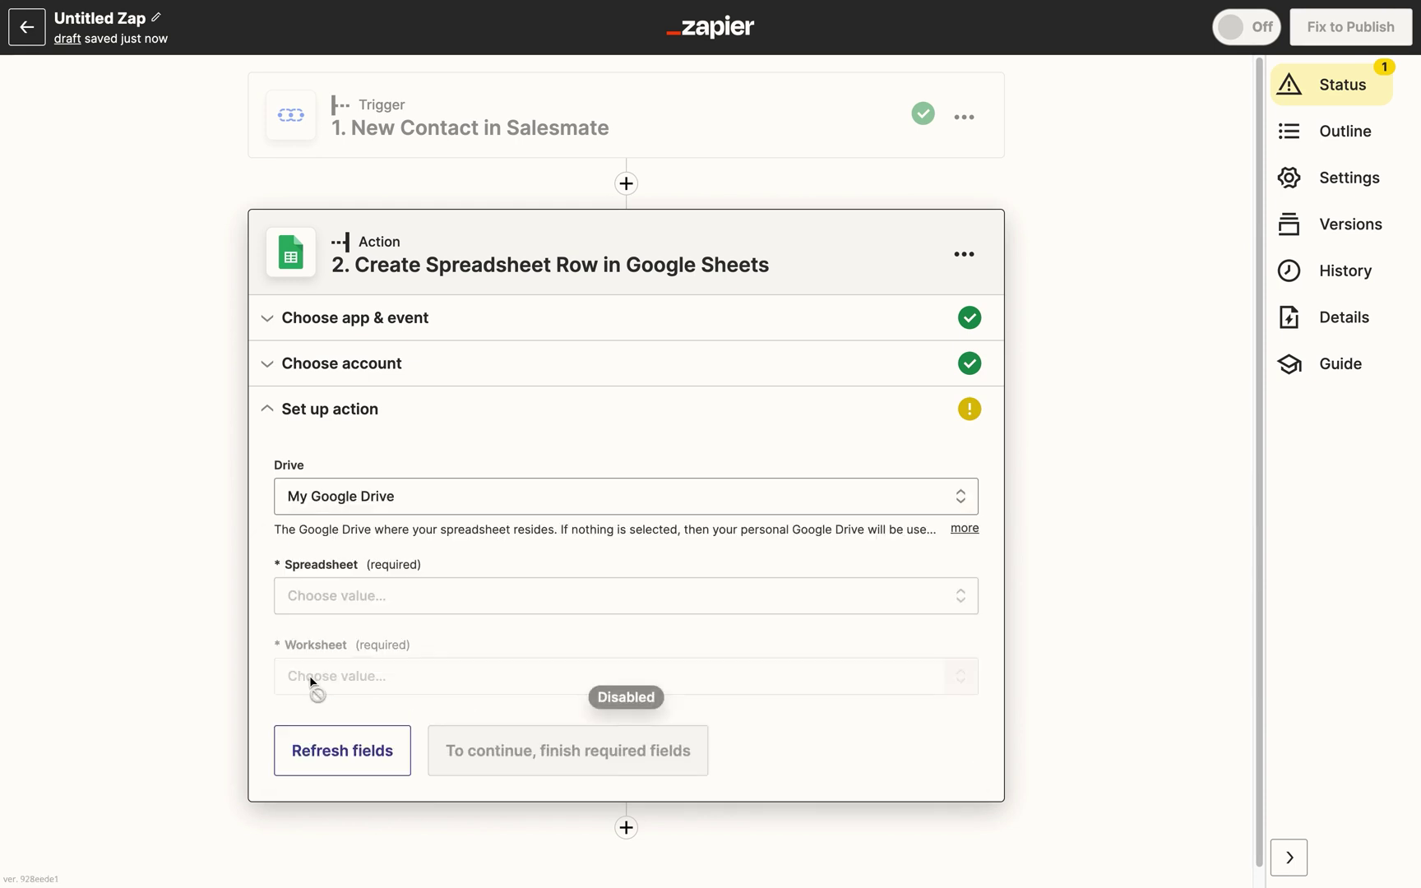
click(955, 592)
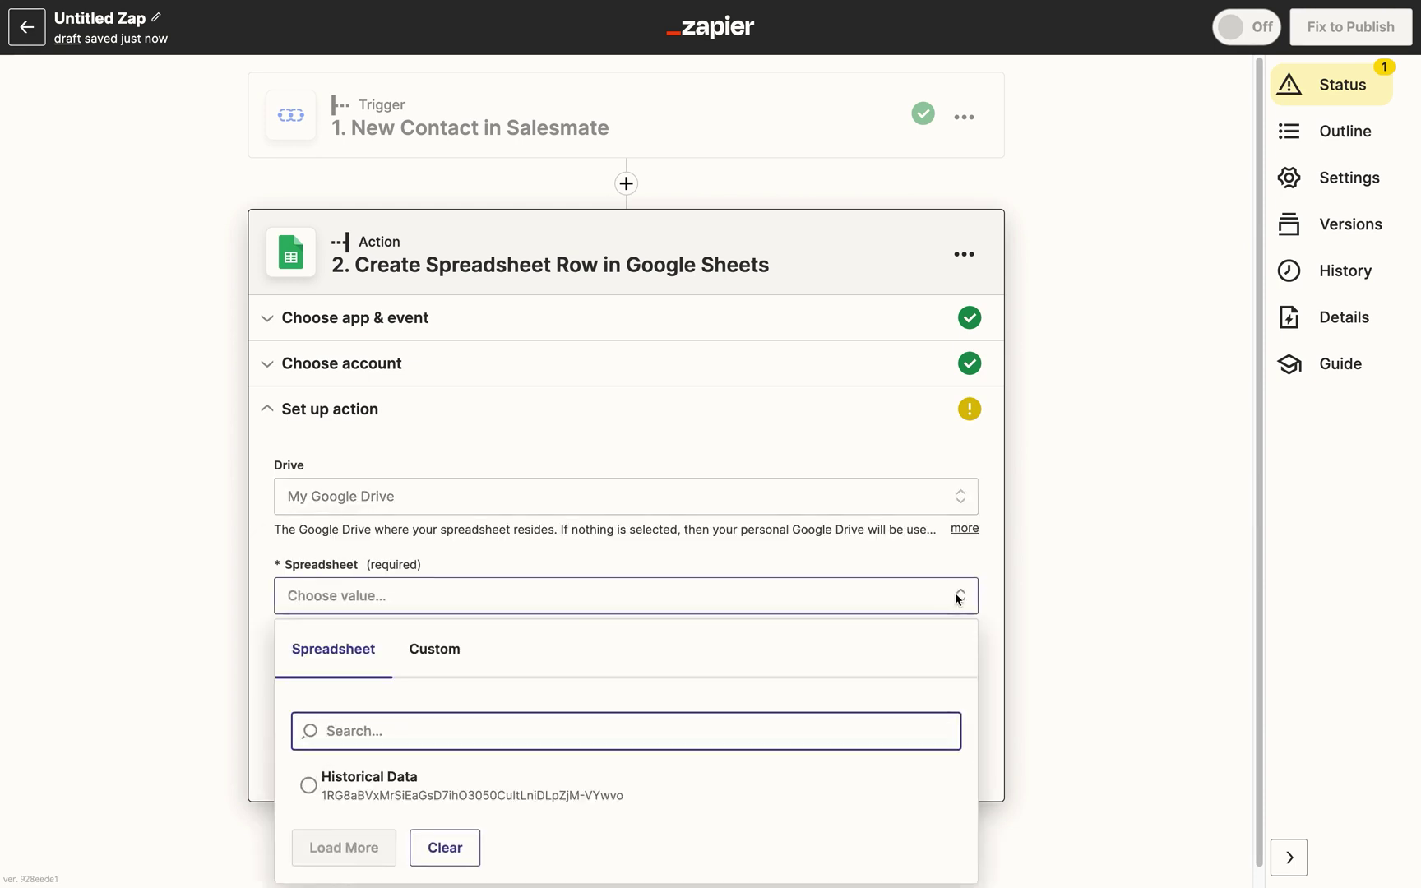
click(313, 785)
click(962, 676)
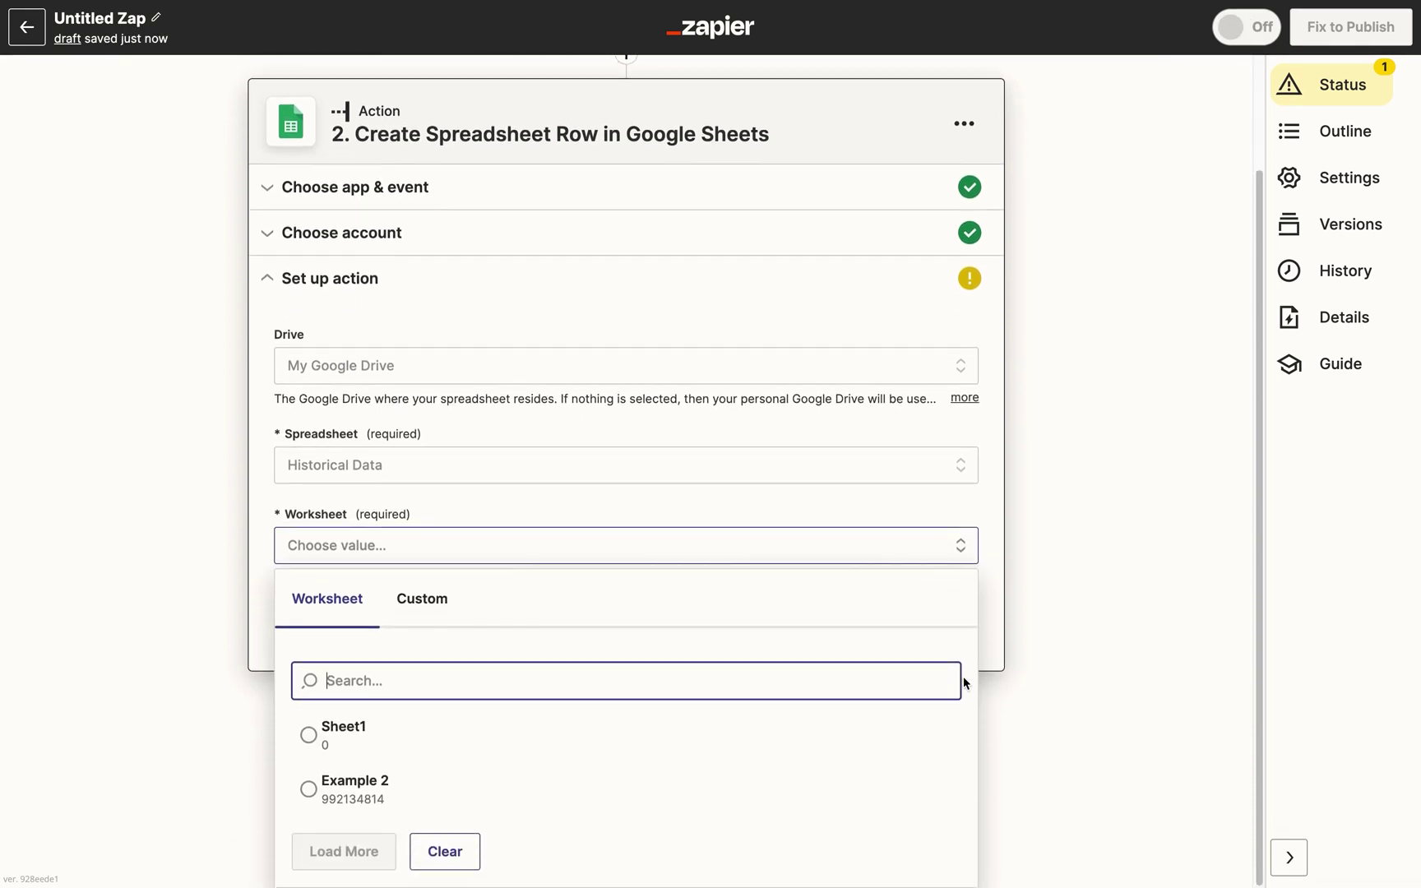
click(308, 735)
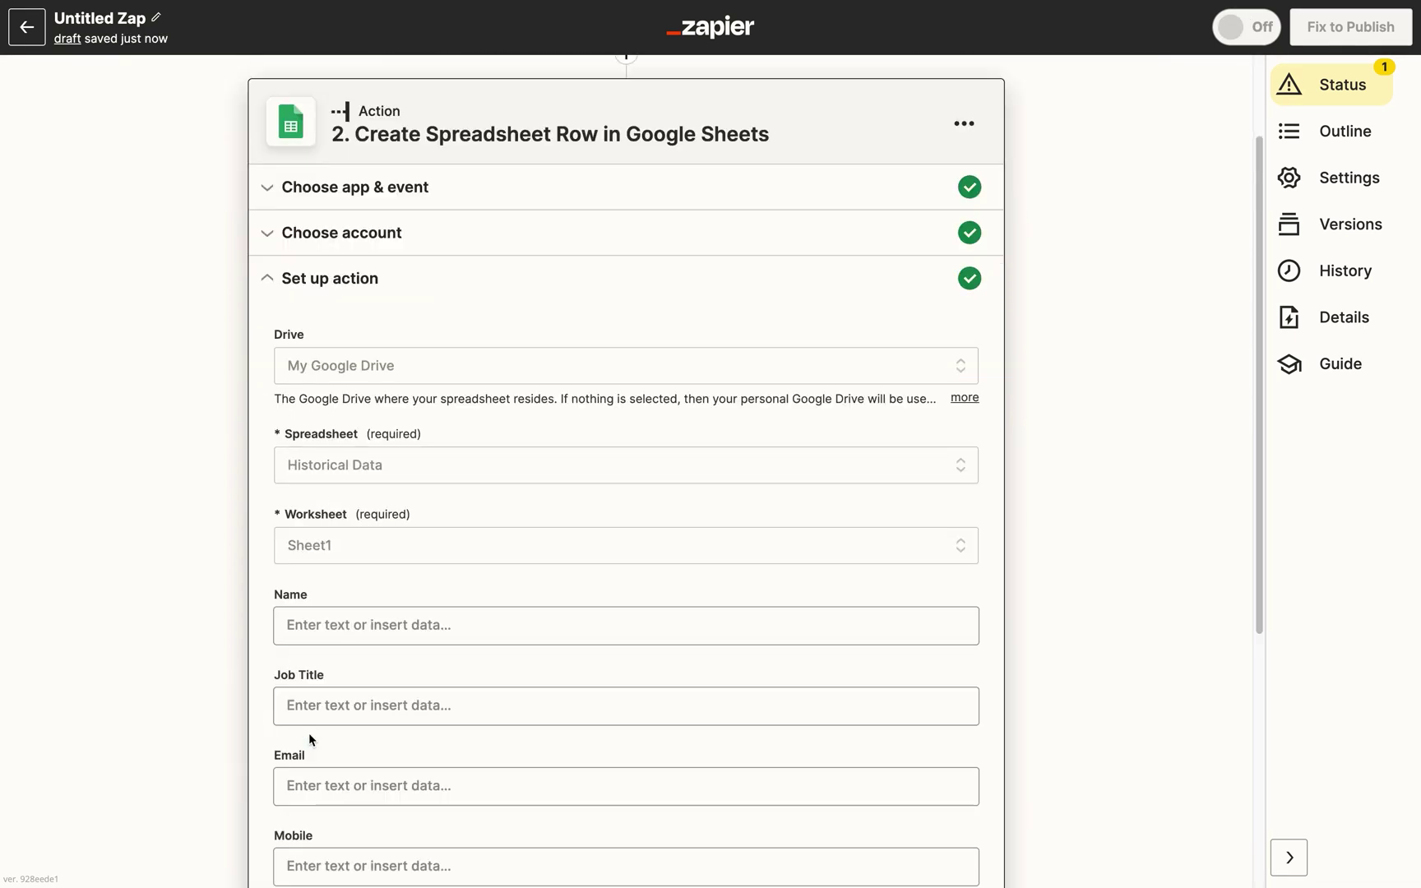
- Map the Name, Job Title and Email columns to the Salesmate contact's matching fields
click(394, 626)
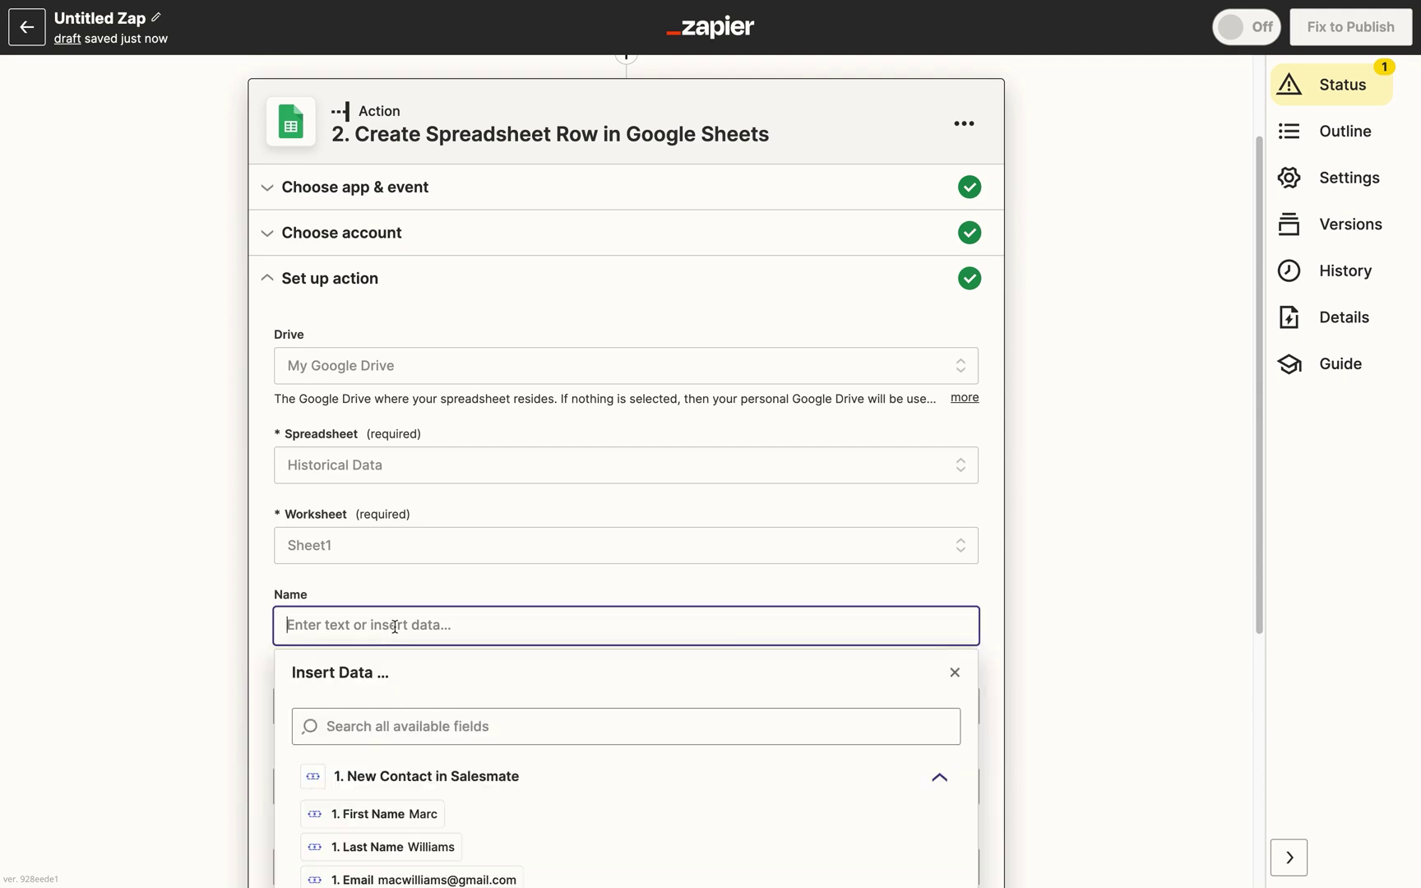
click(390, 726)
text(Name)
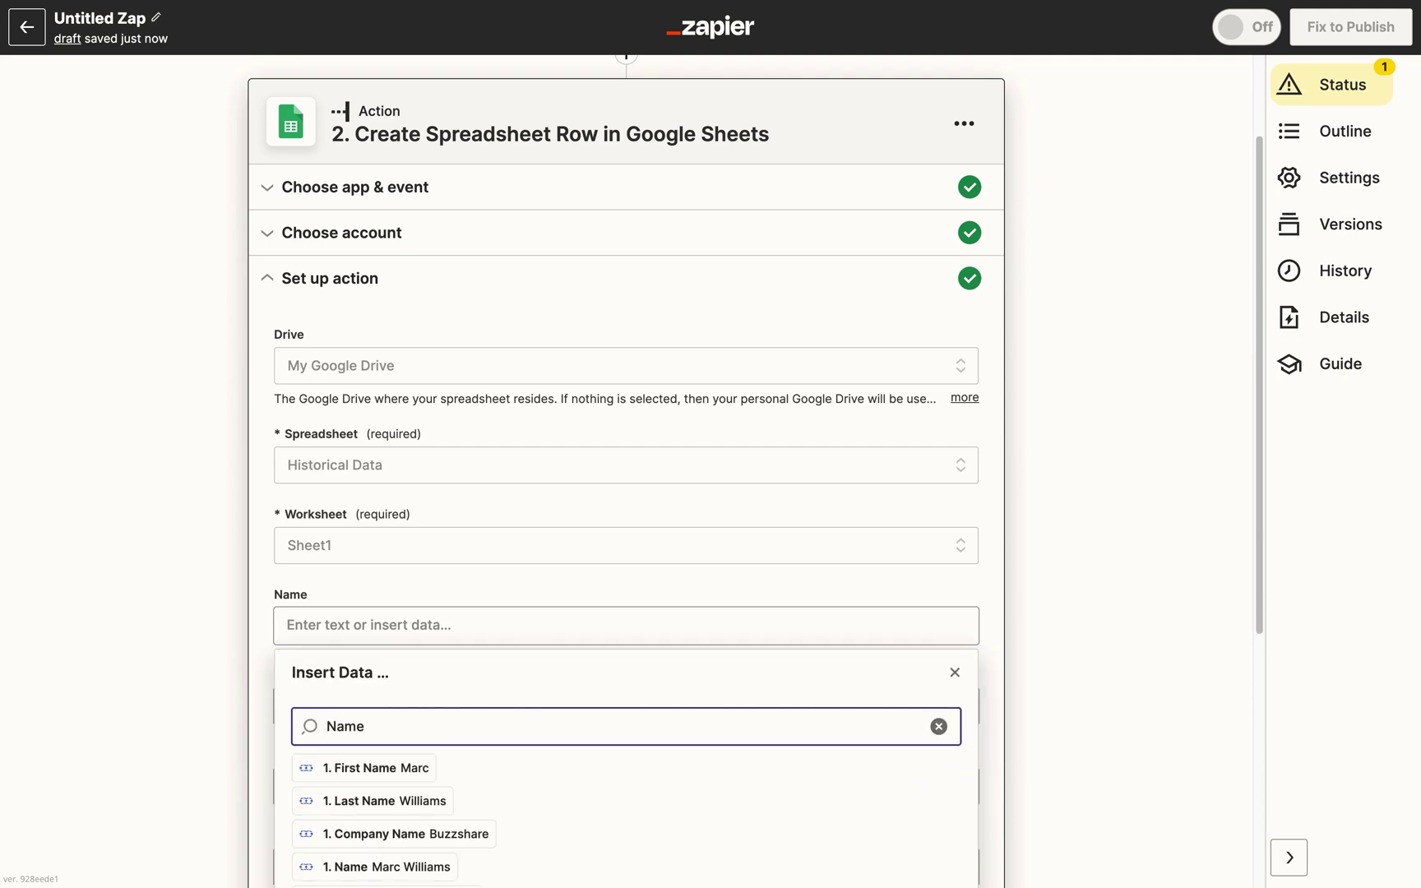
click(377, 867)
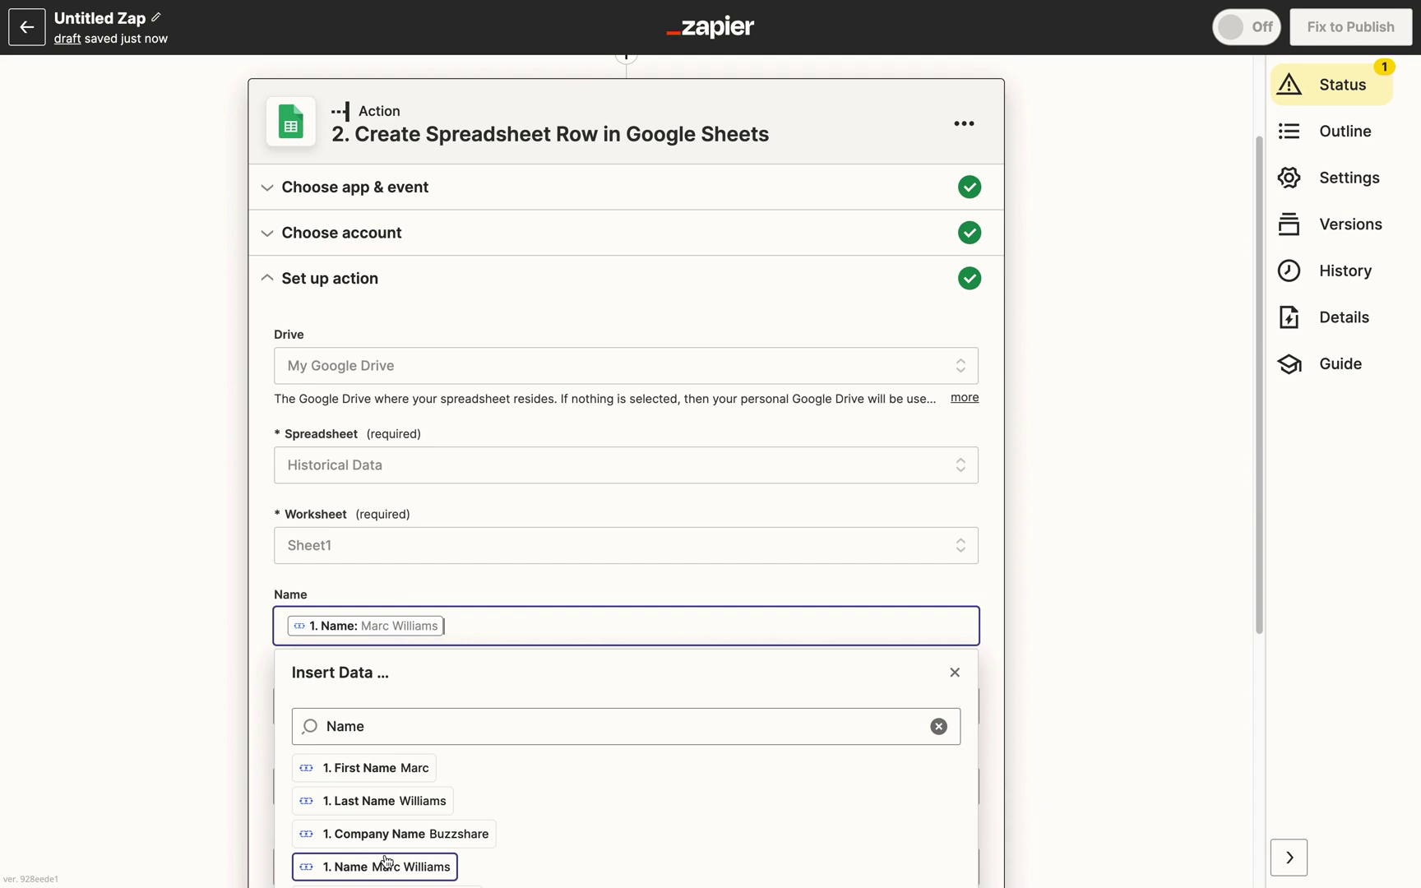
click(954, 673)
click(879, 703)
click(844, 807)
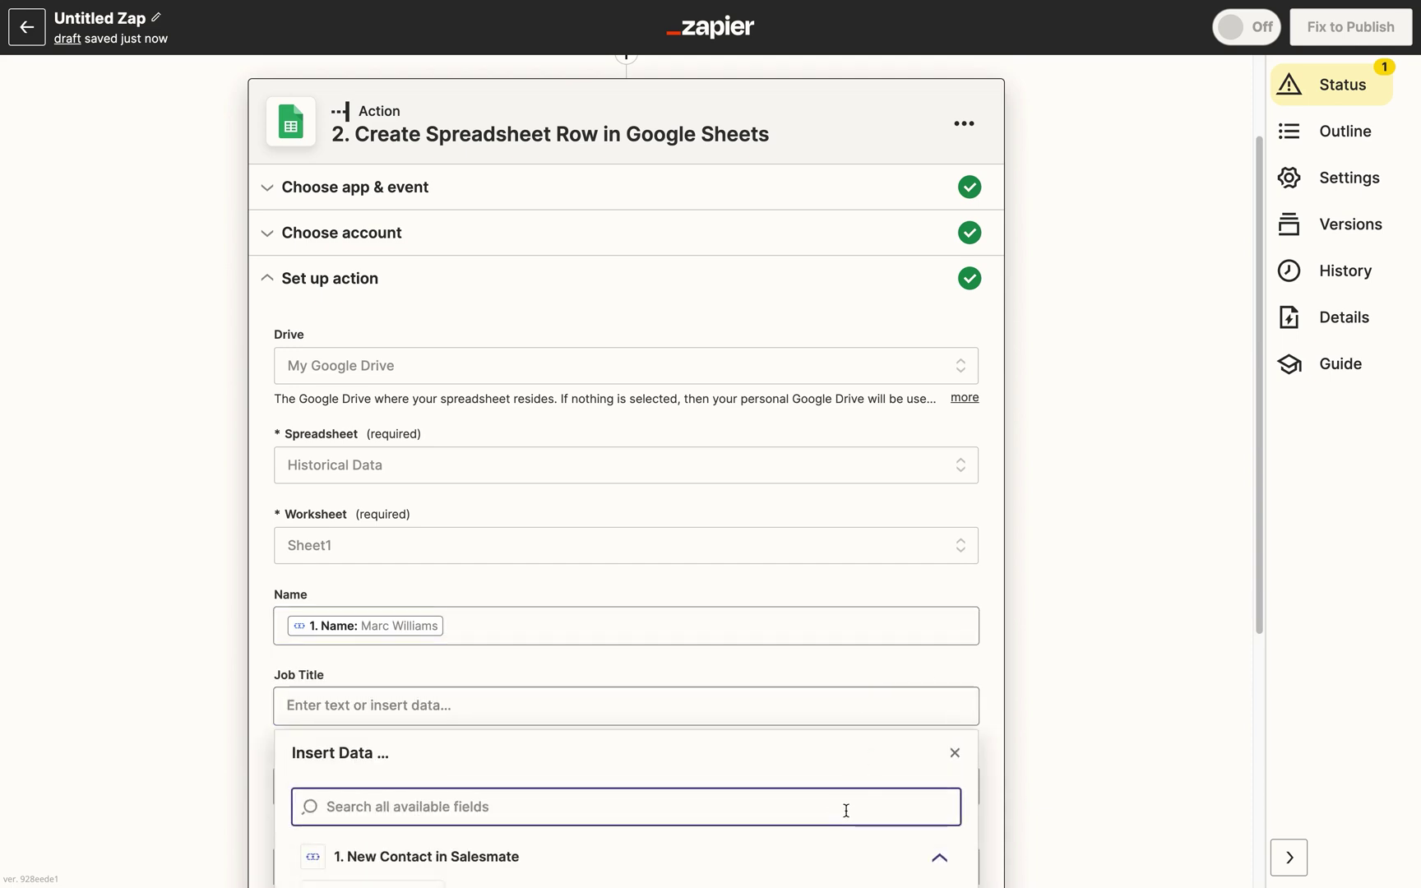
text(Job)
click(422, 857)
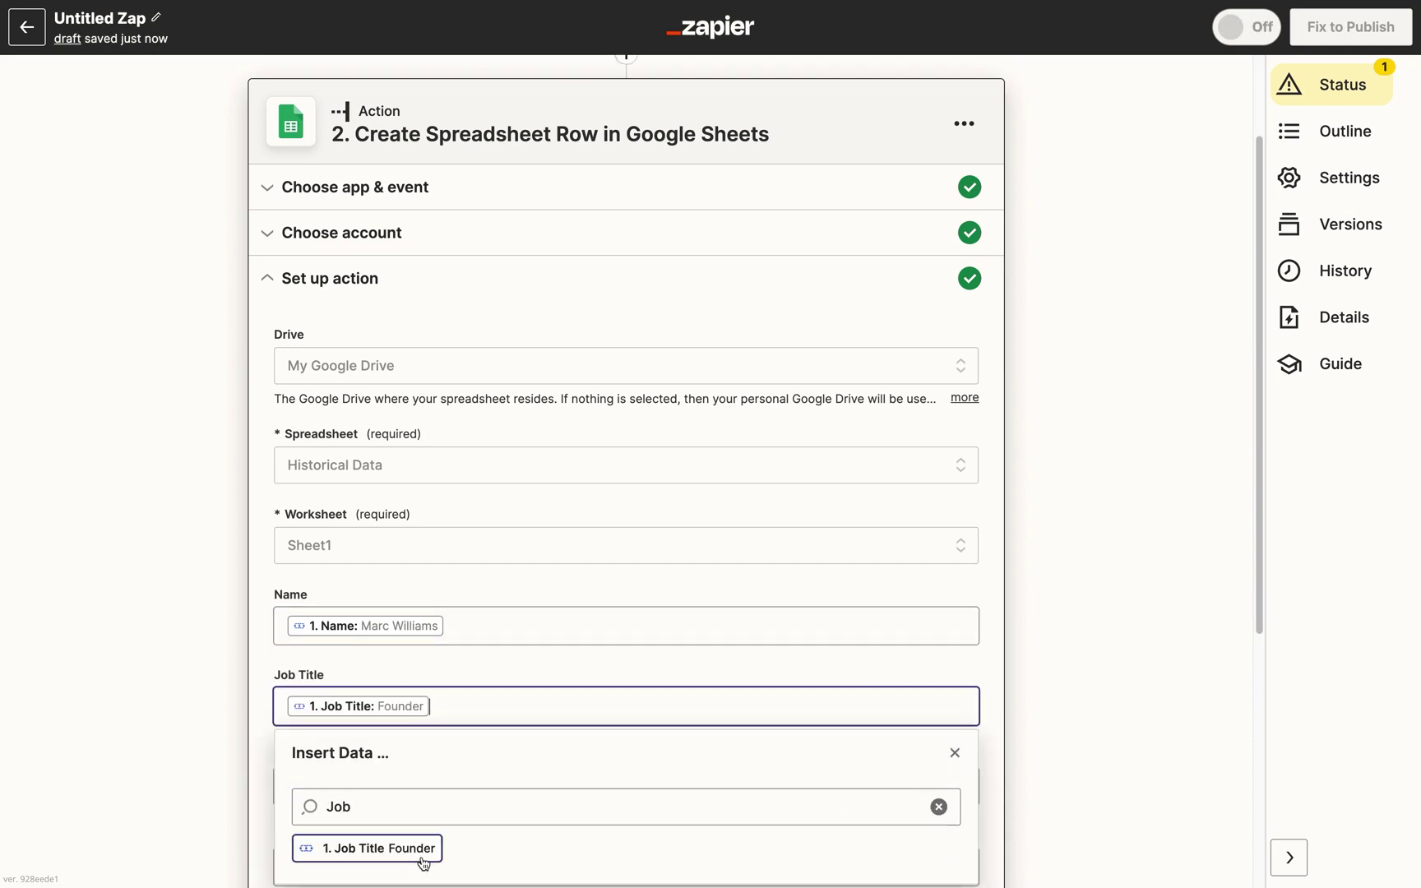
click(955, 754)
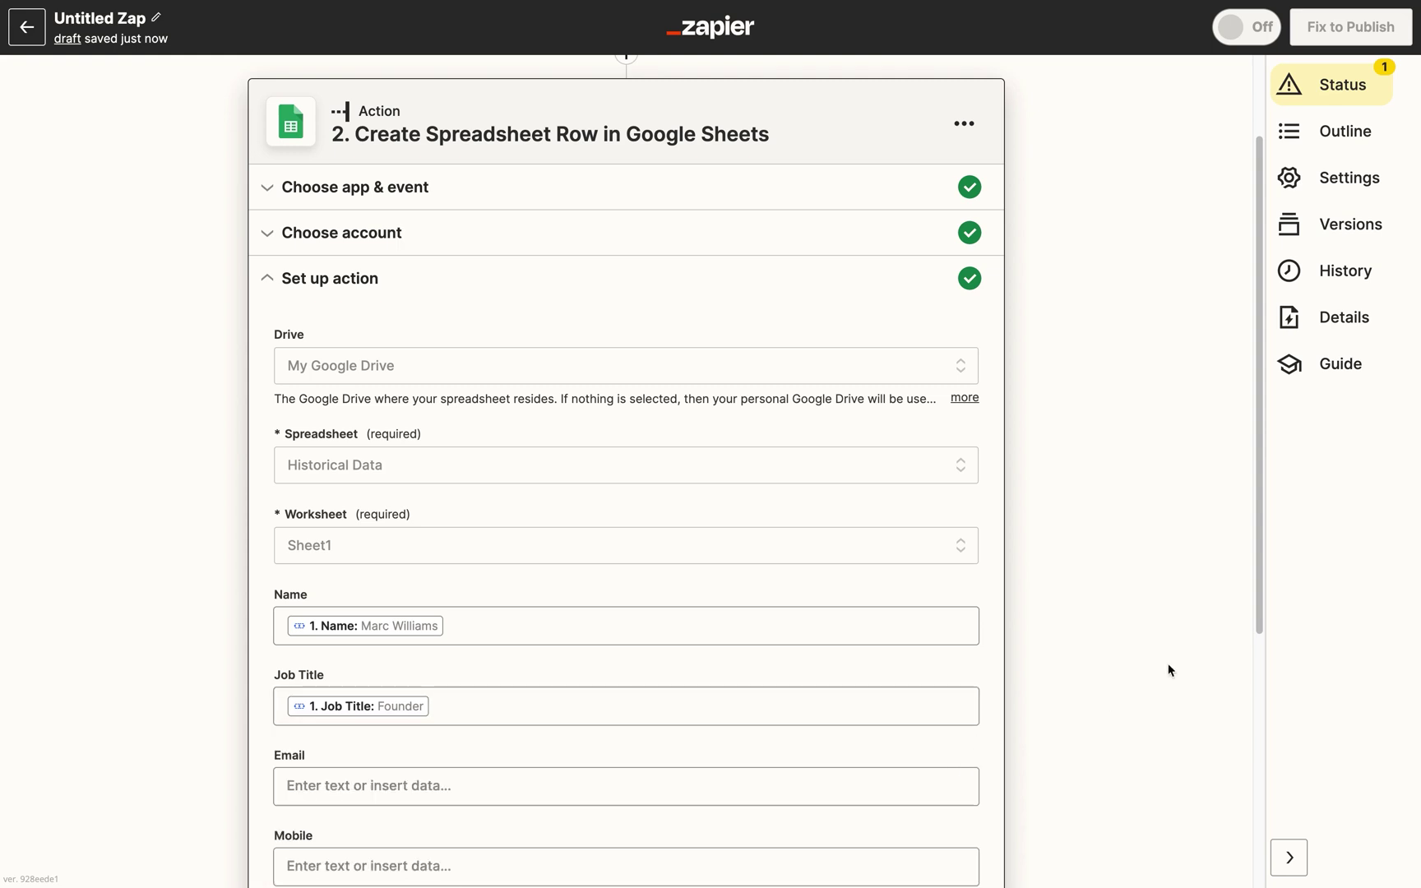
drag(1259, 601, 1250, 831)
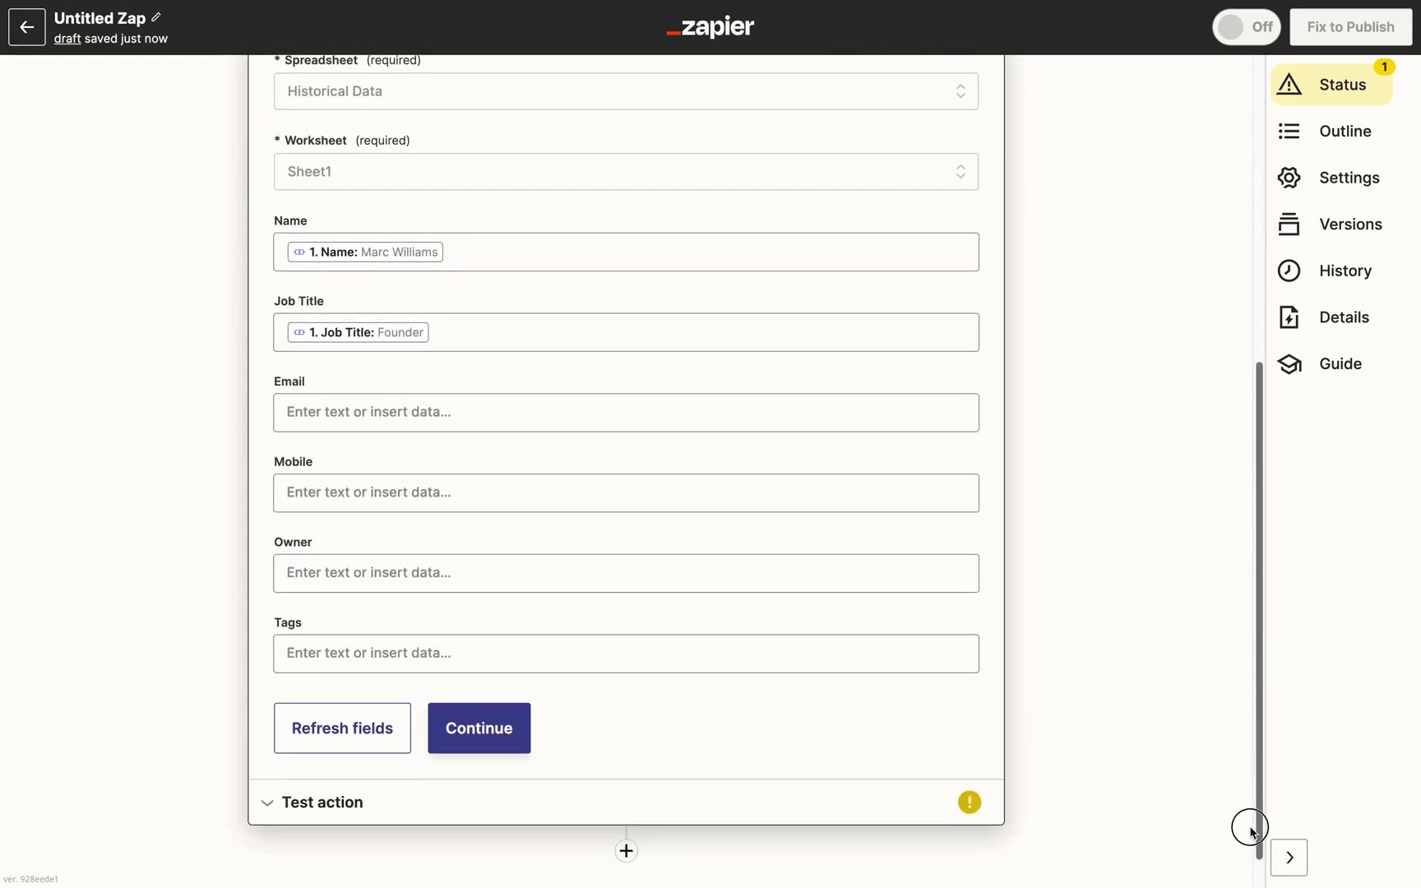
click(914, 411)
click(505, 676)
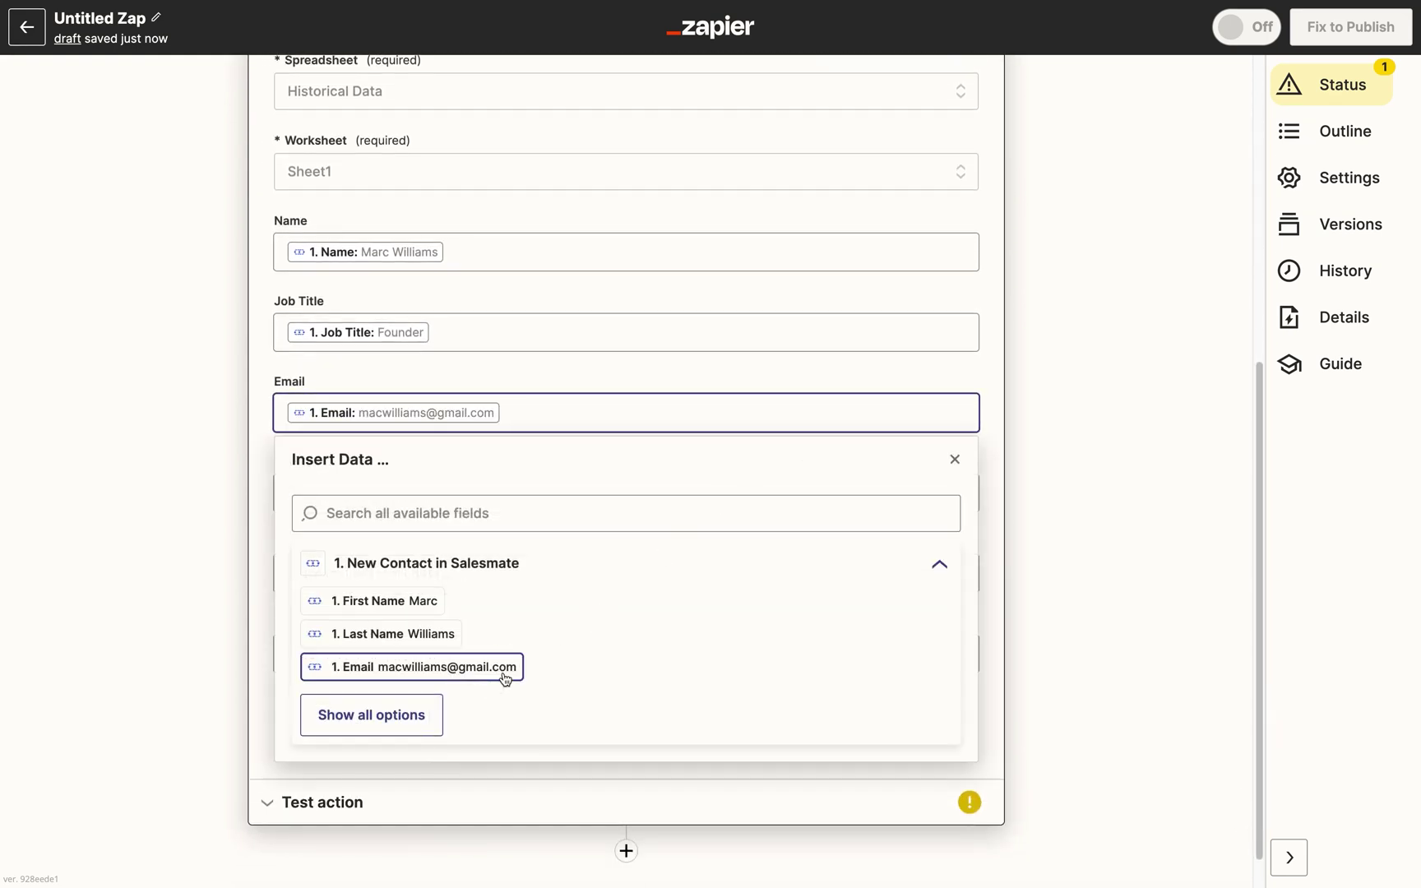
click(954, 459)
- Map the Mobile, Owner and Tags columns to the contact's mobile, owner name and tags
click(902, 493)
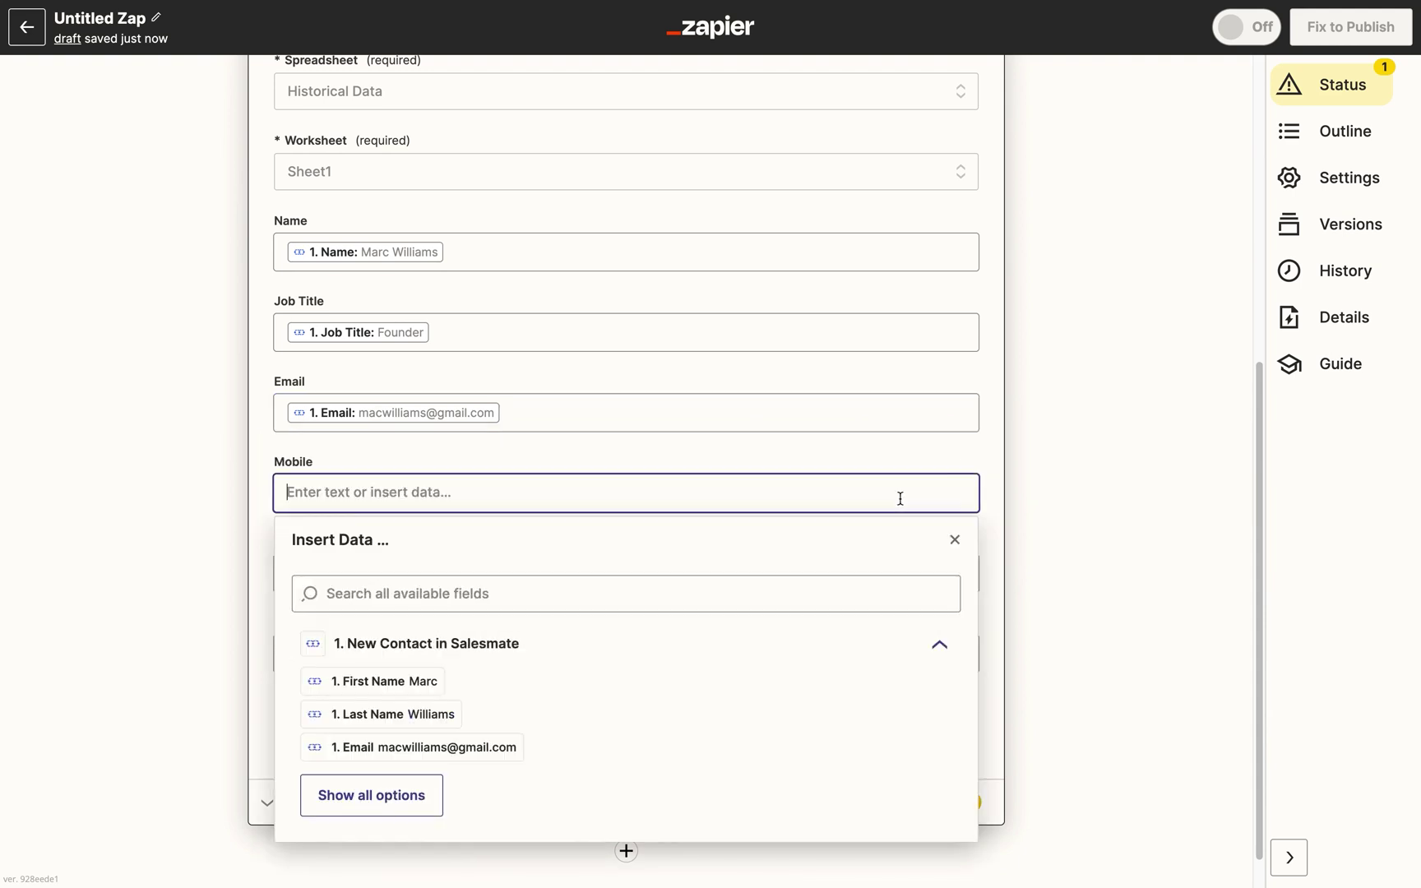
click(793, 593)
text(Mo)
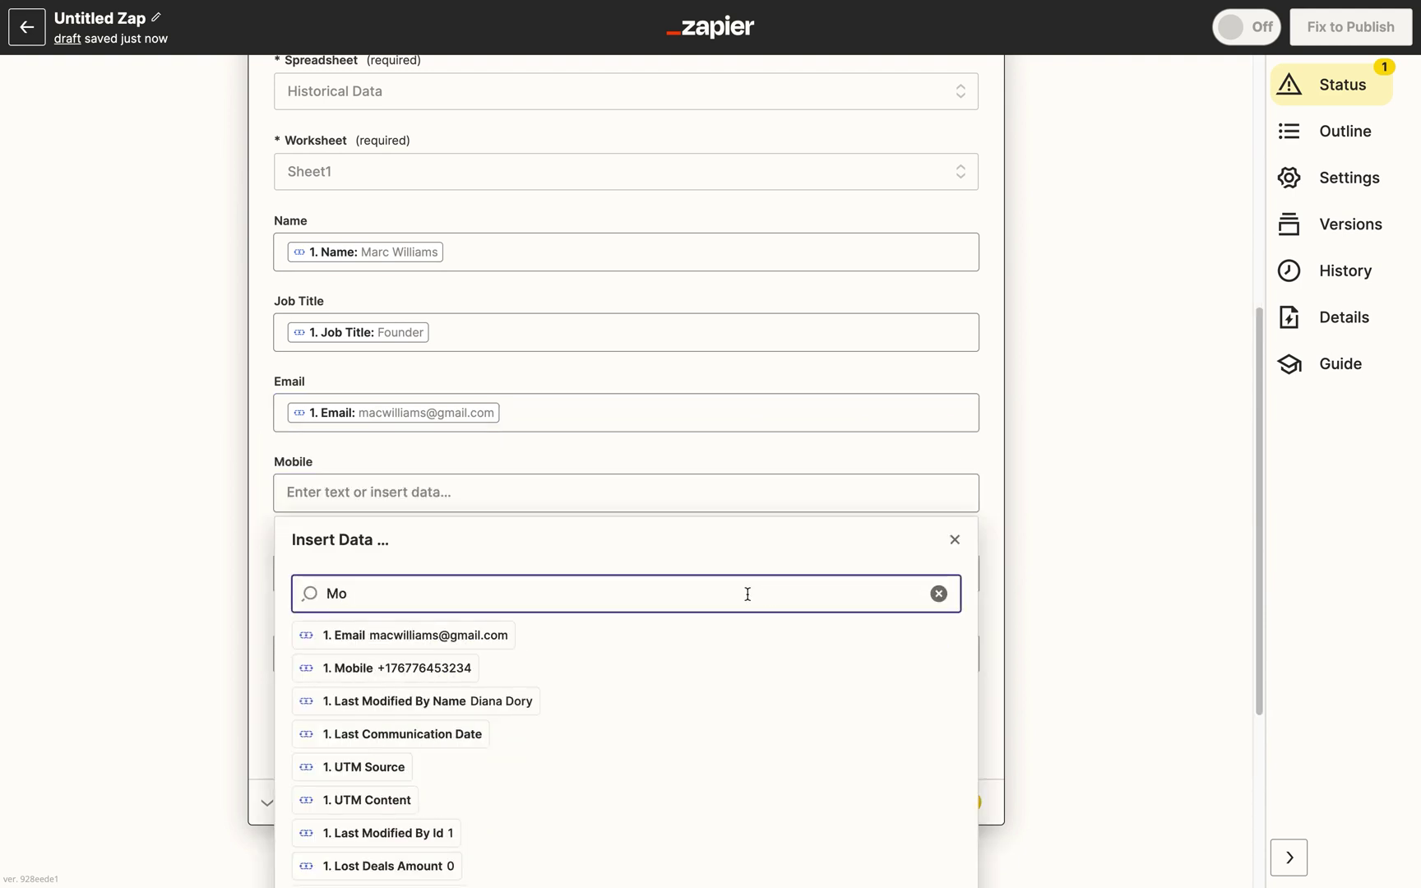
click(395, 668)
click(954, 540)
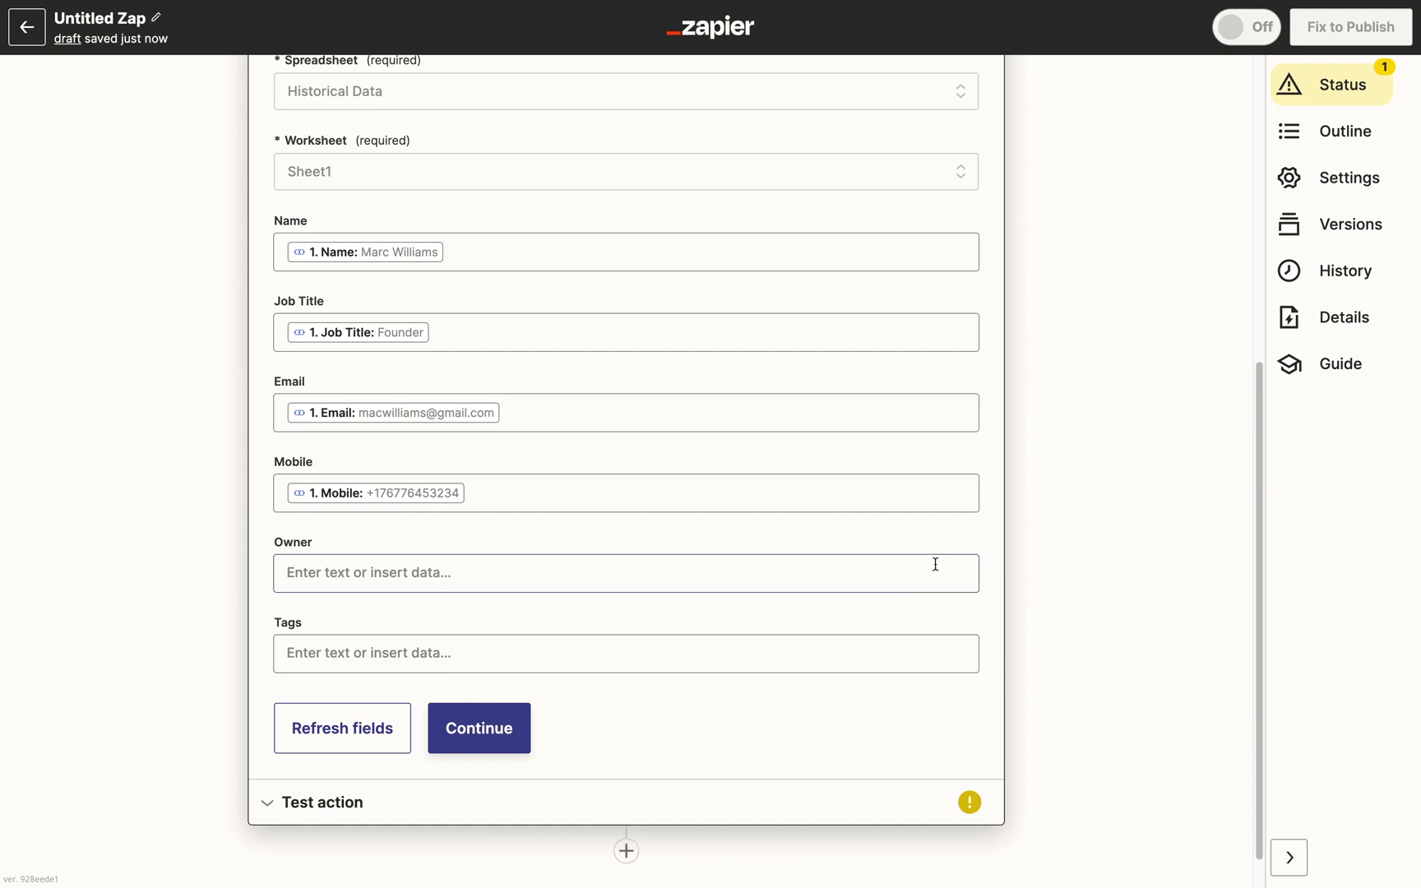
click(935, 565)
click(777, 670)
text(Owne)
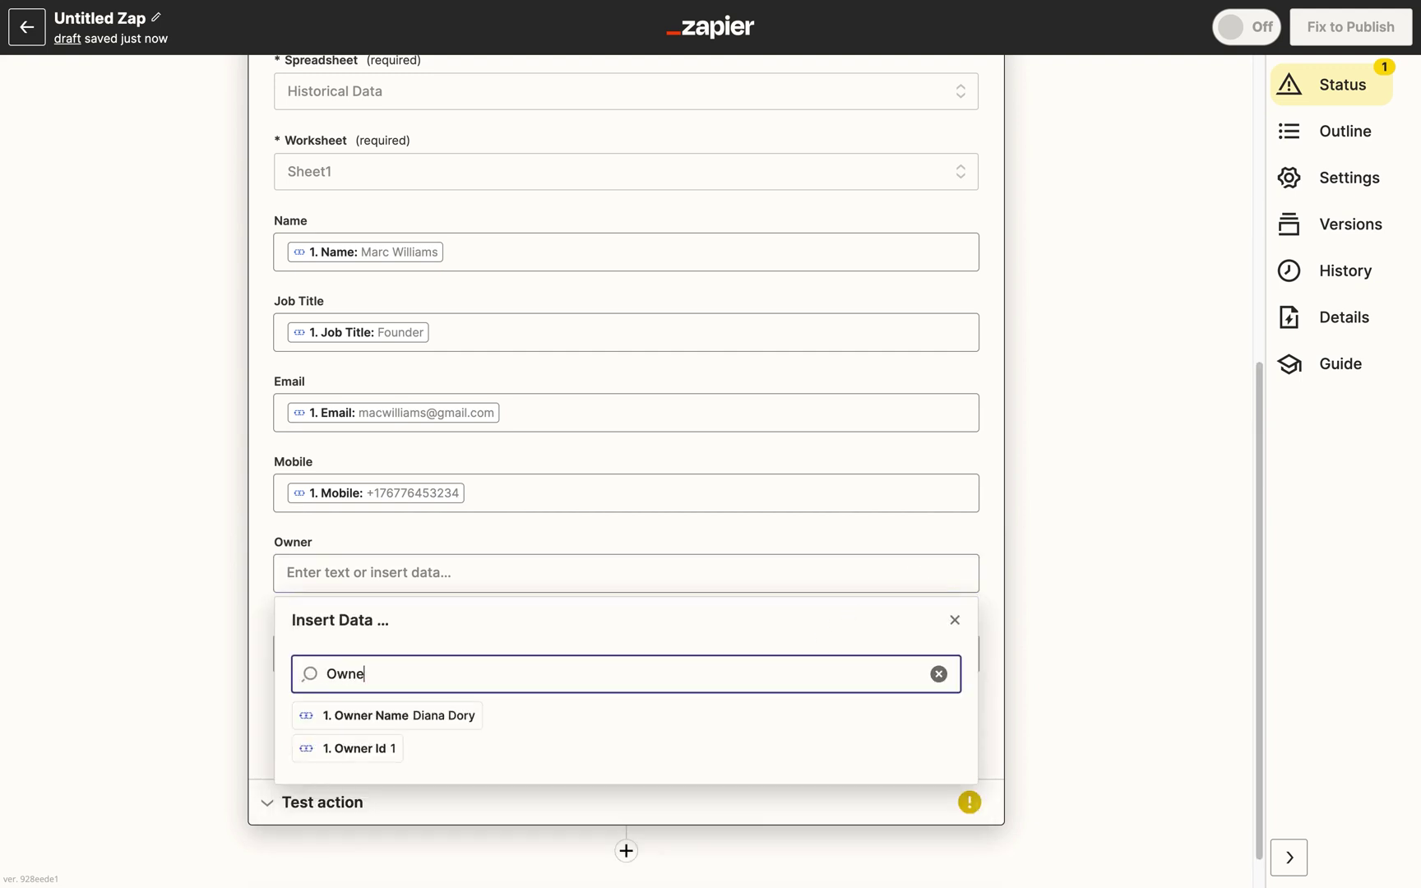
click(460, 717)
click(954, 621)
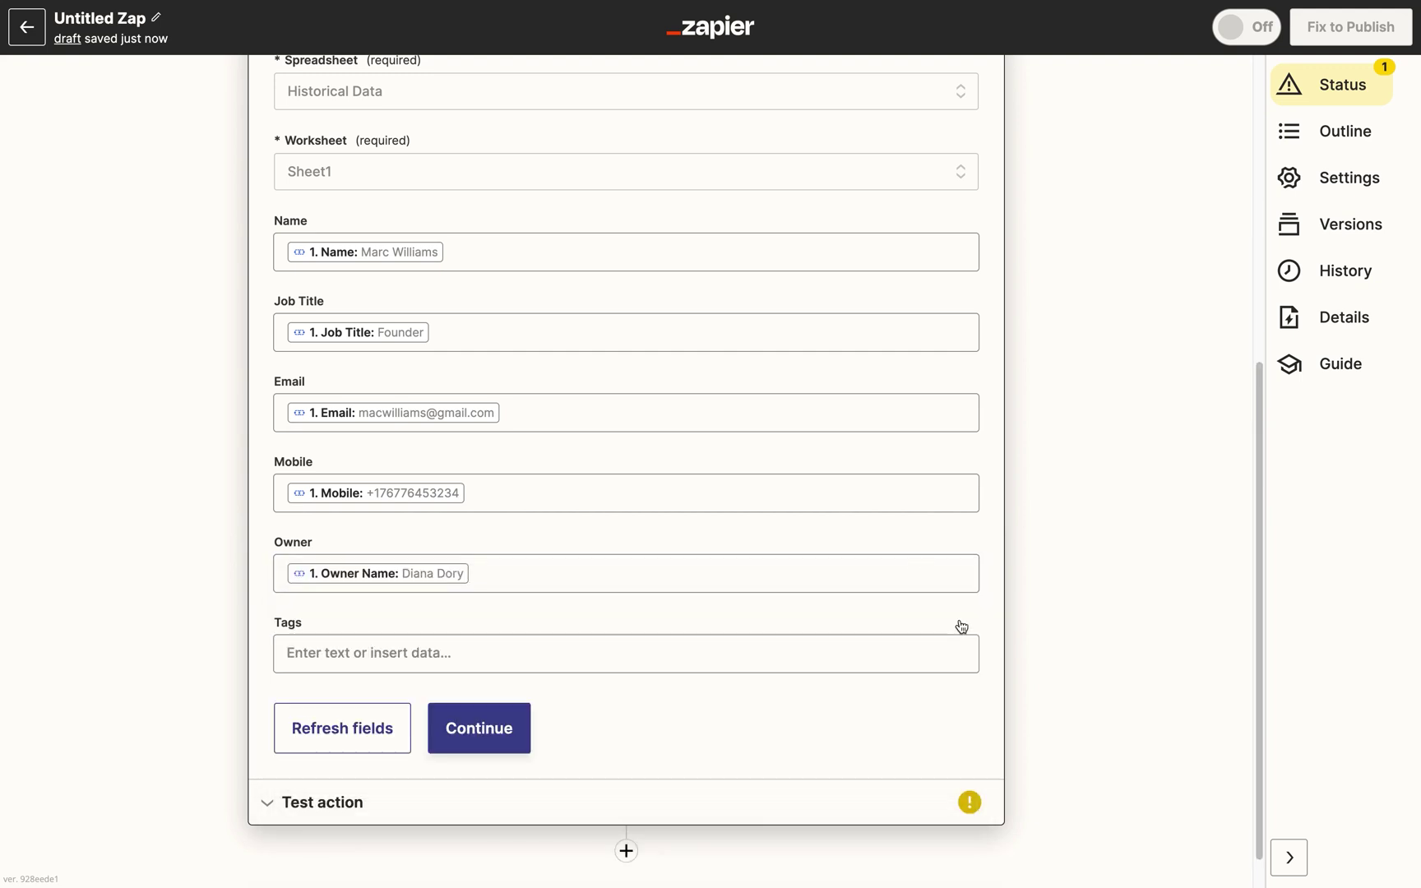
click(896, 658)
click(821, 751)
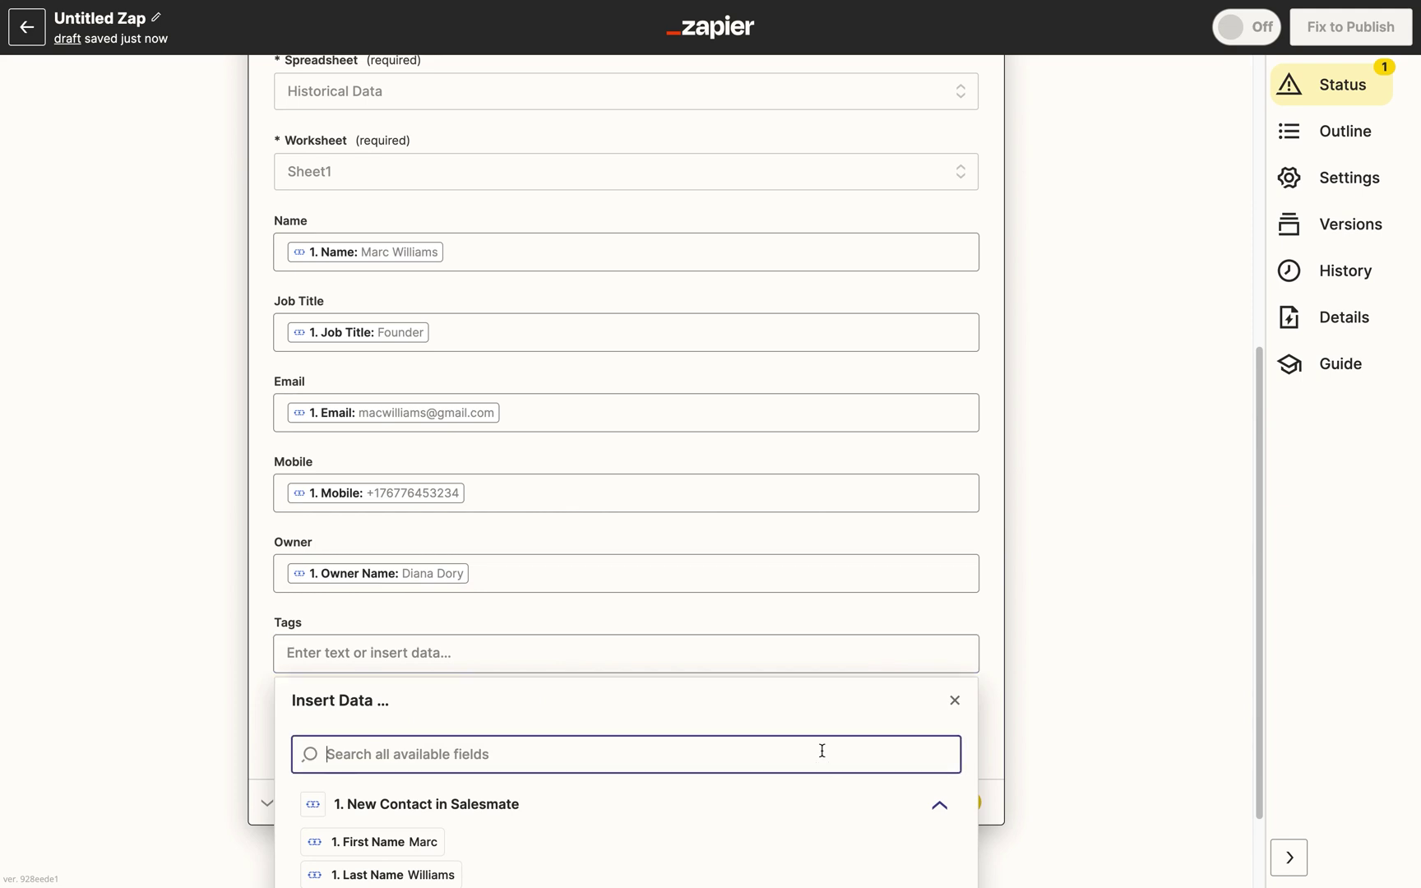
text(Tag)
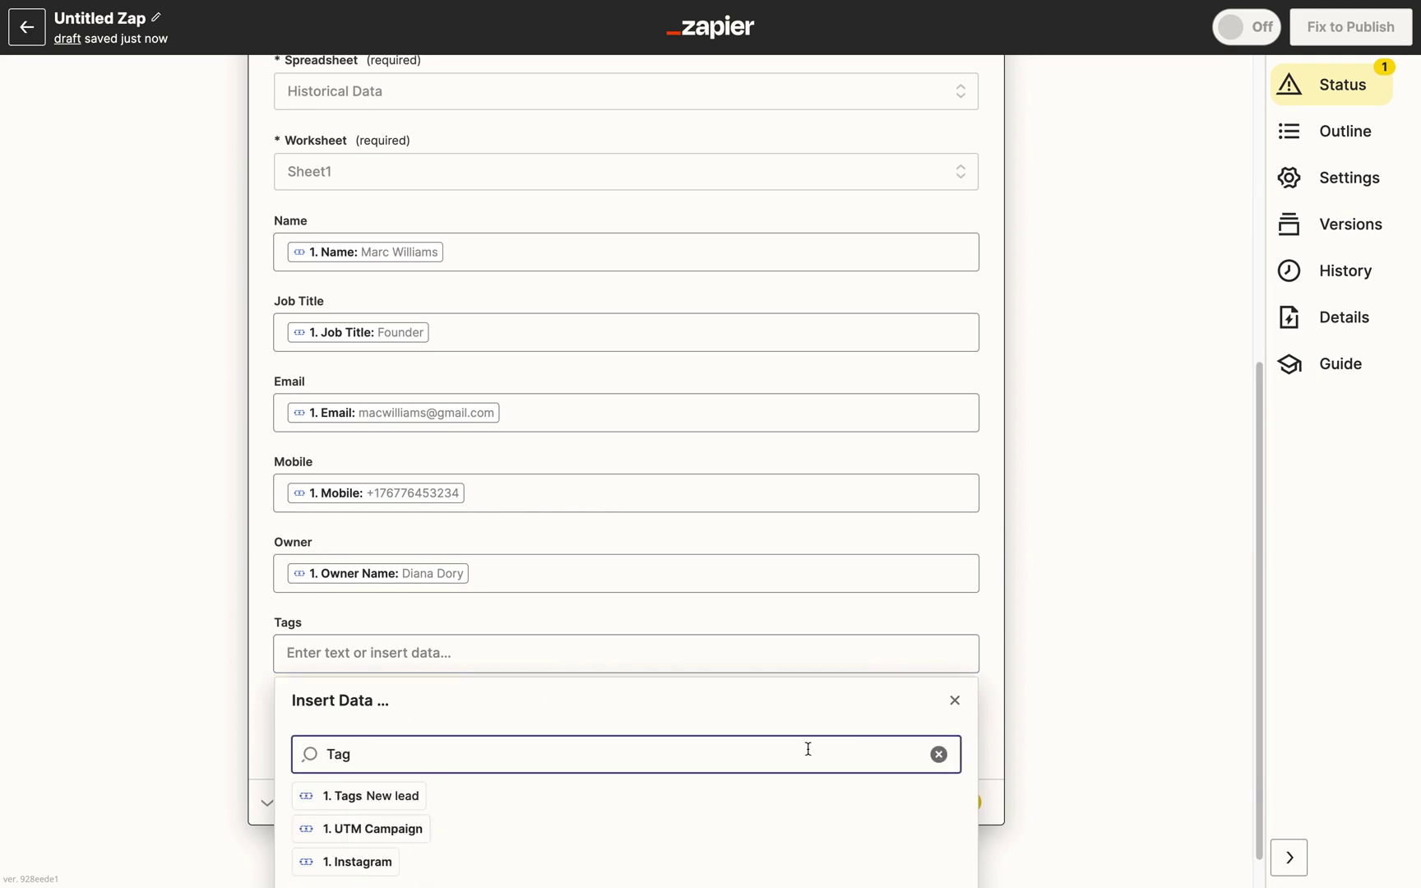
click(411, 794)
click(954, 701)
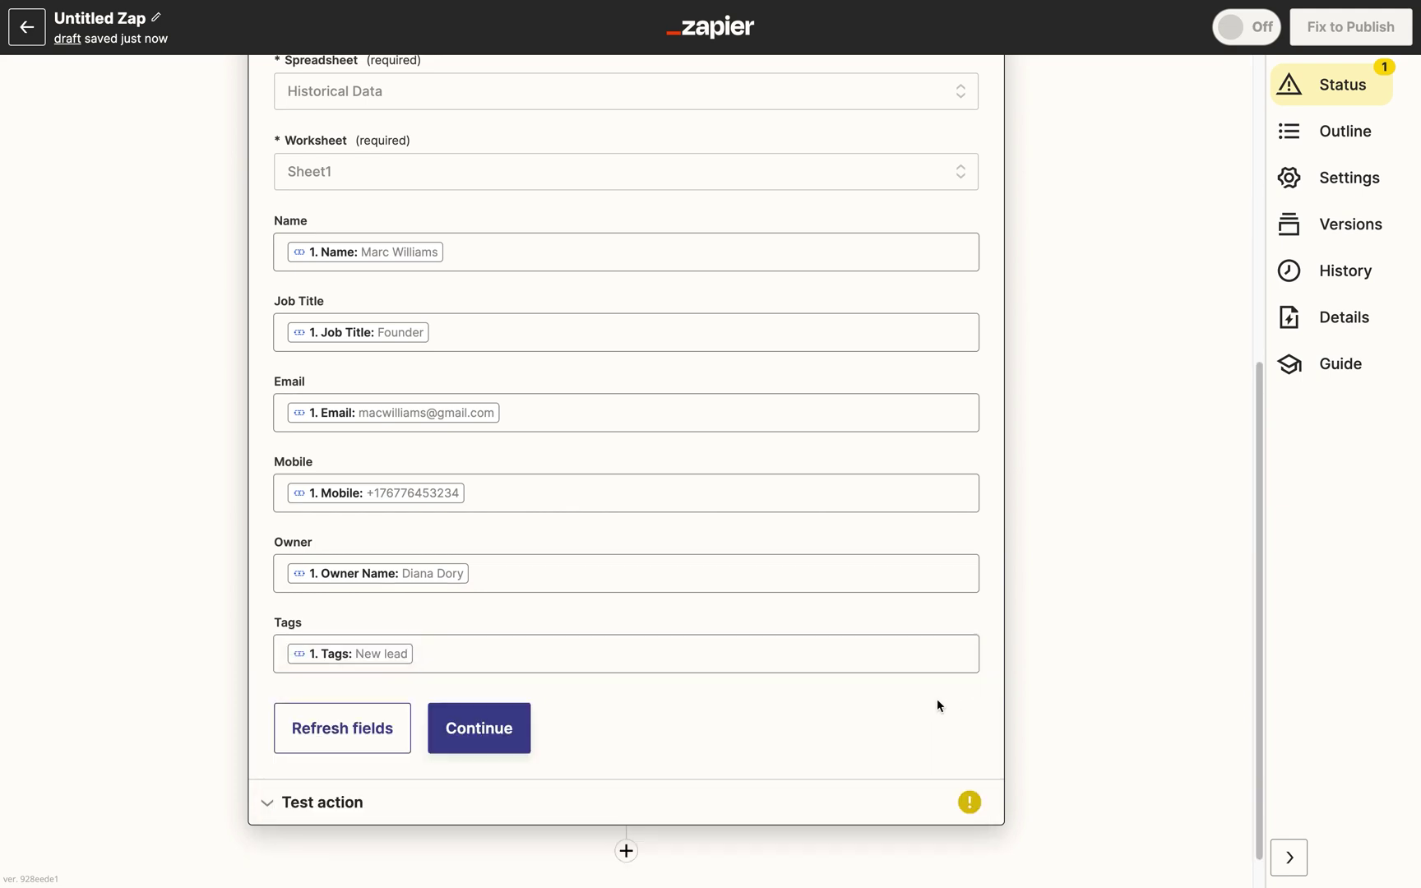
- Test the action and confirm the sample contact appears as row 7 in Historical Data
click(493, 745)
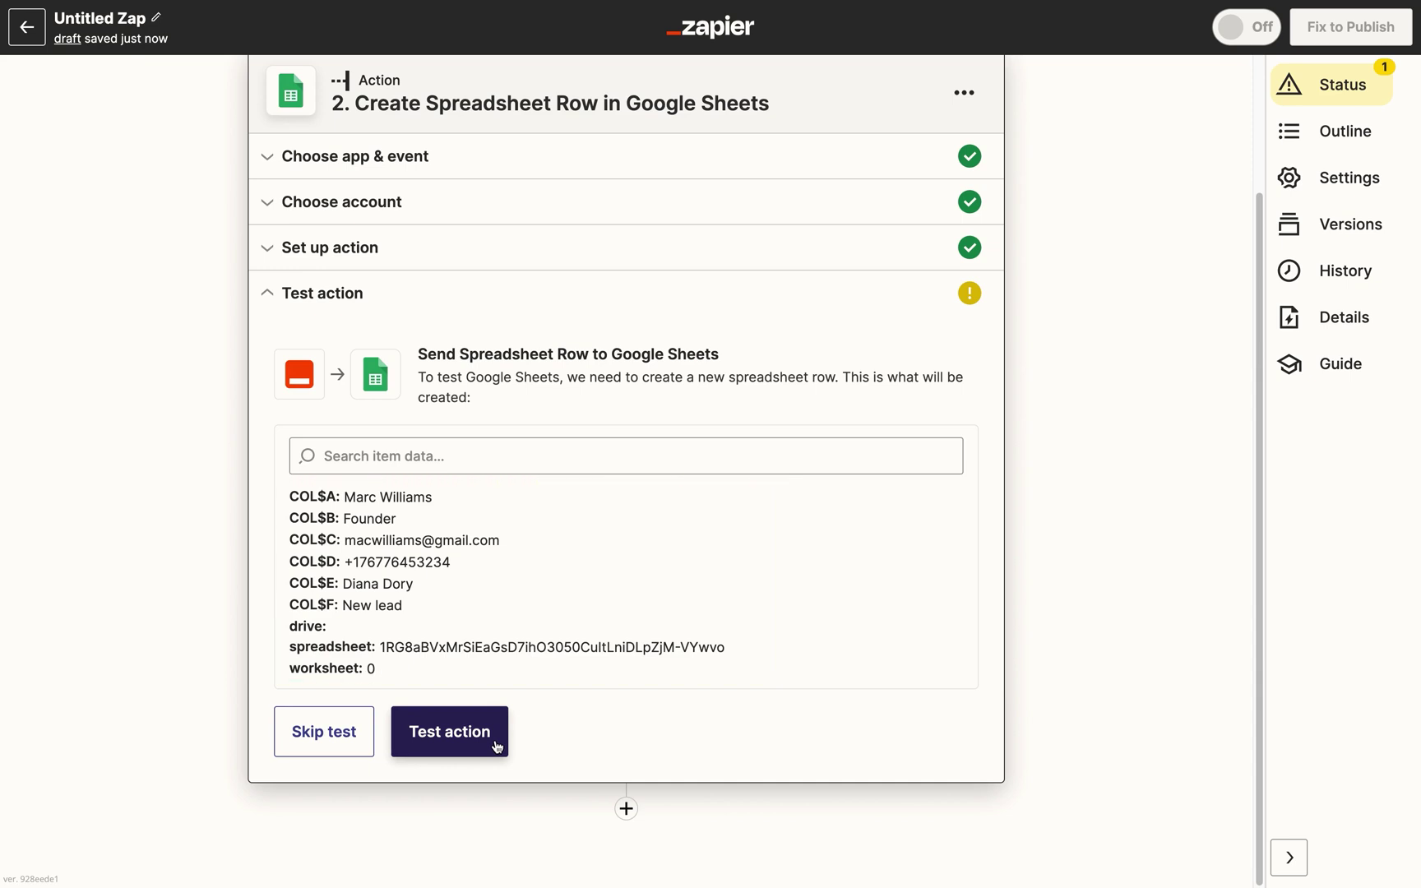
click(495, 741)
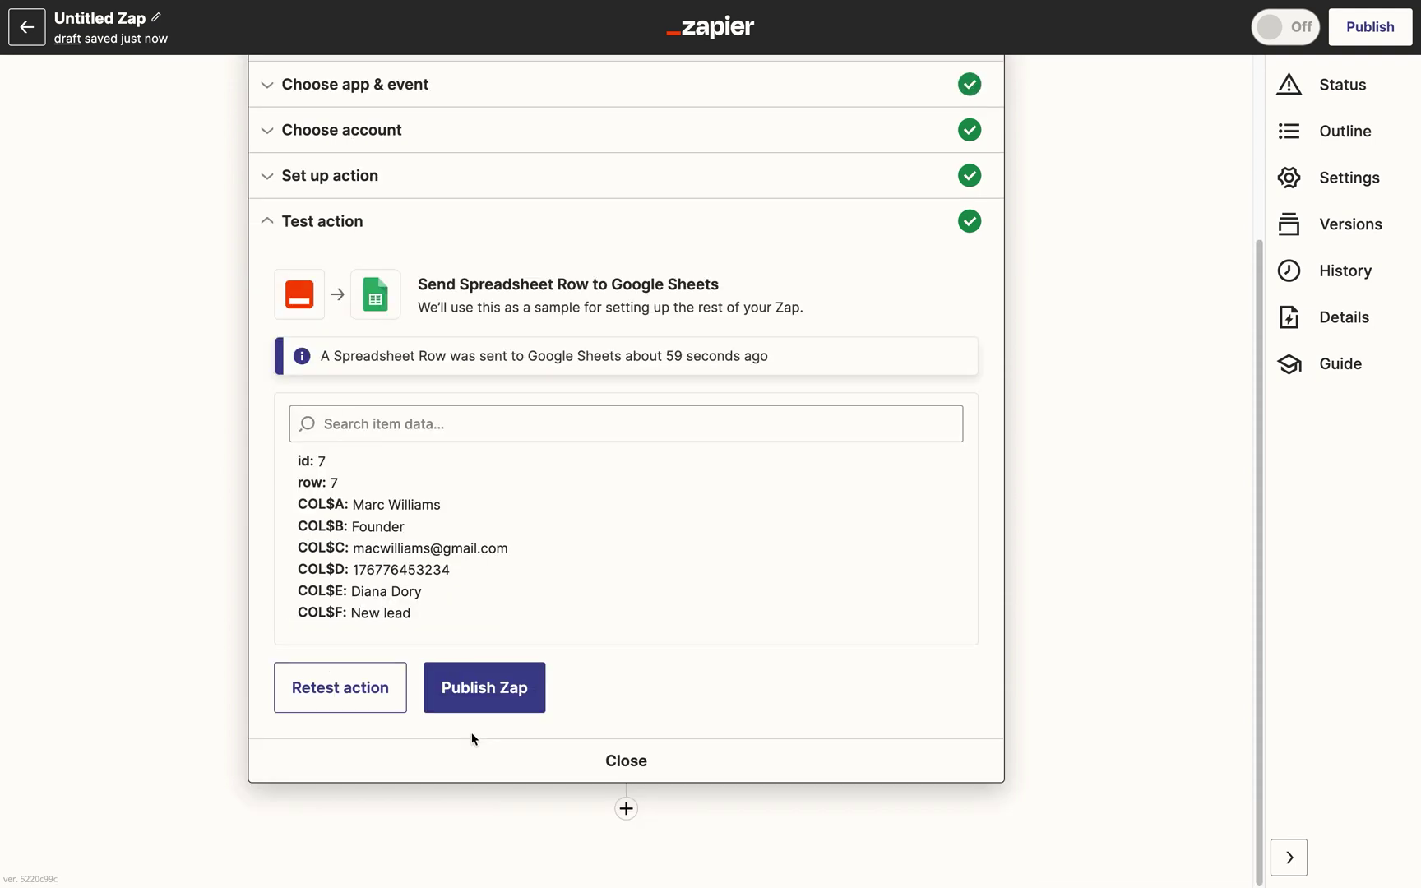
key(ctrl+Right)
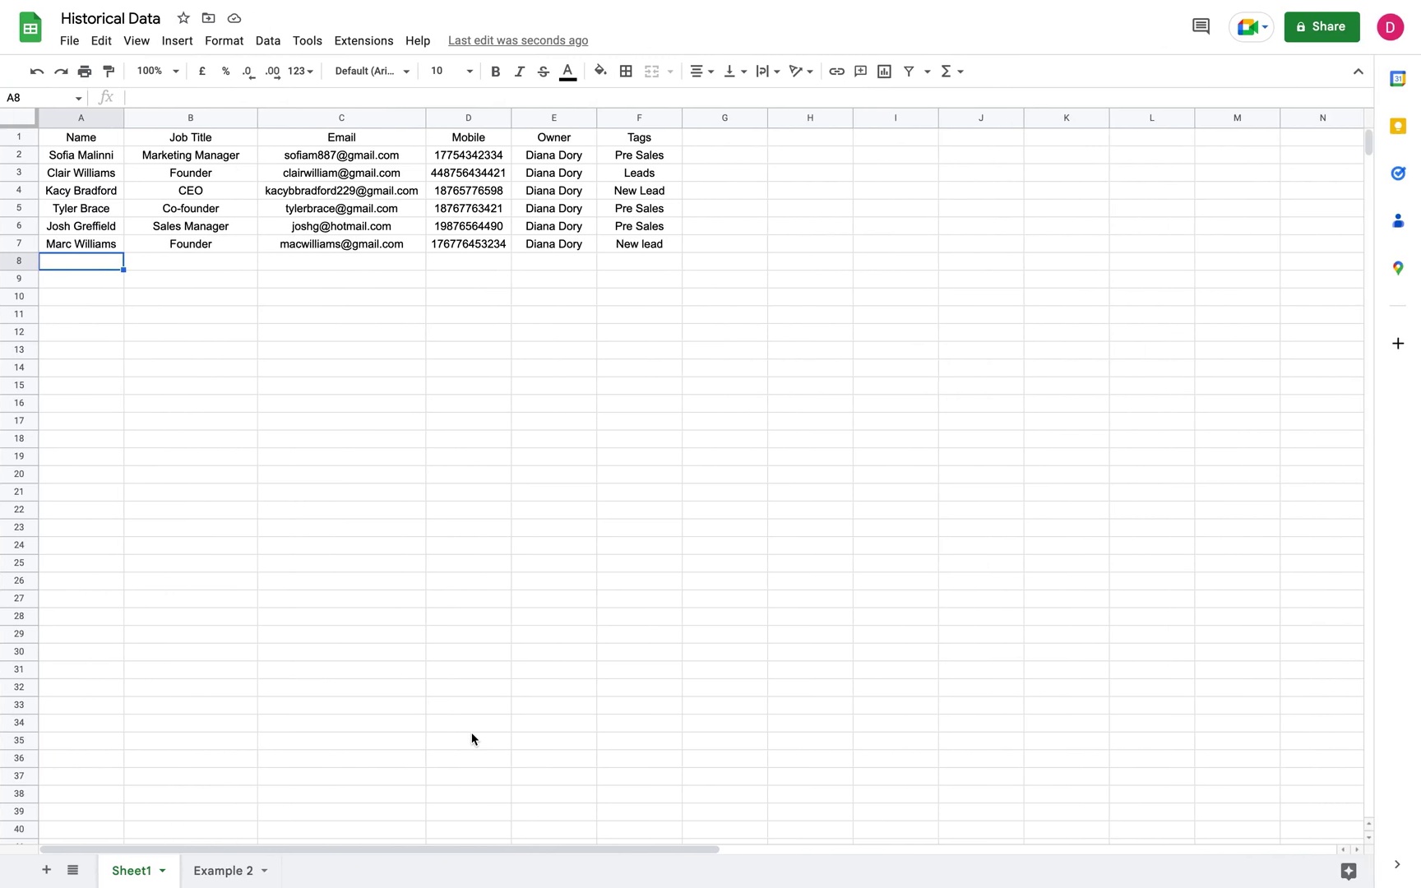
key(ctrl+Left)
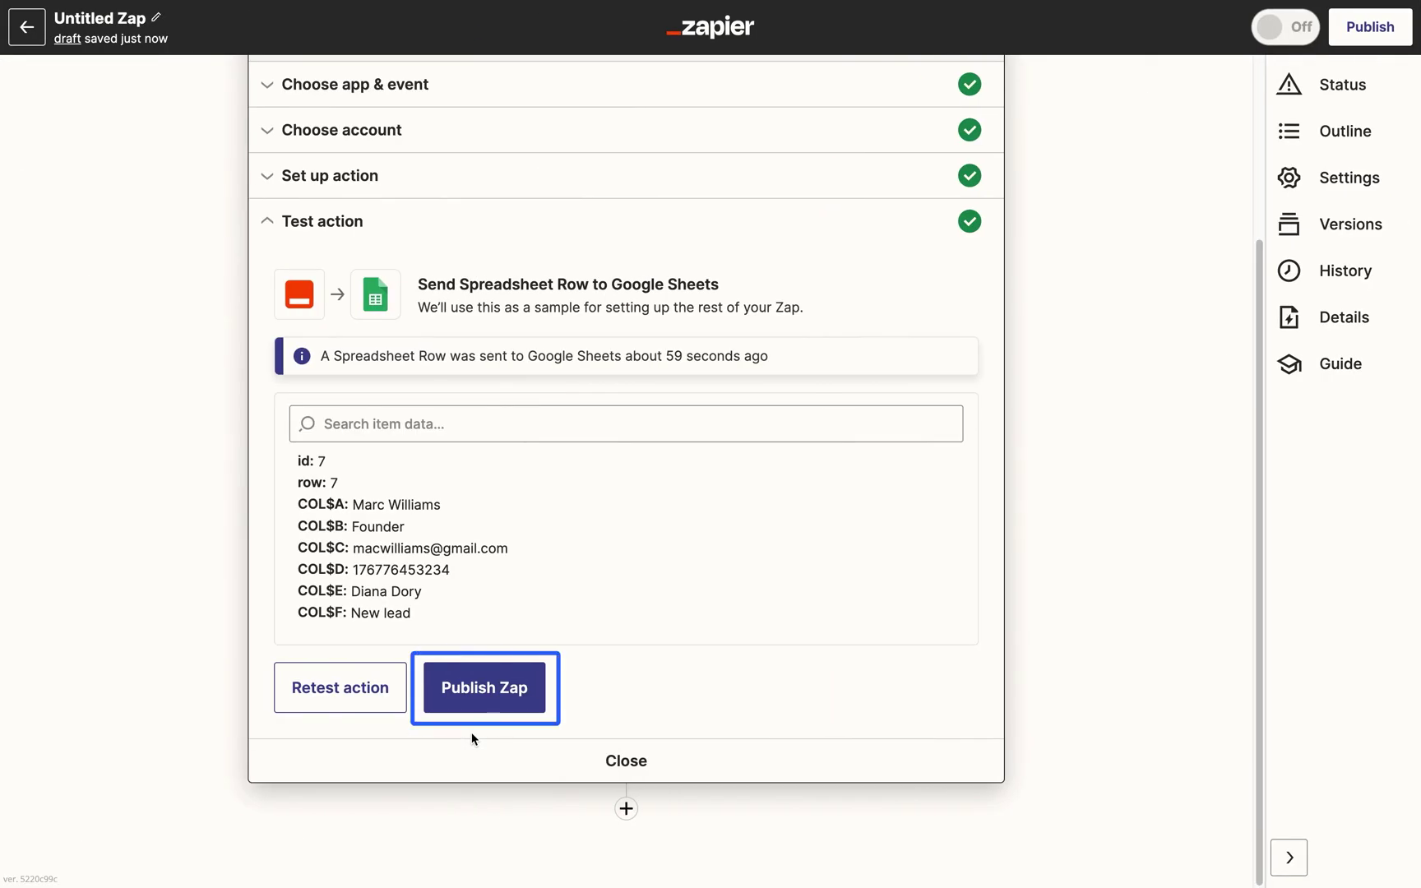
- Publish the Zap with Publish & Turn On and permanently dismiss the template prompt
click(481, 712)
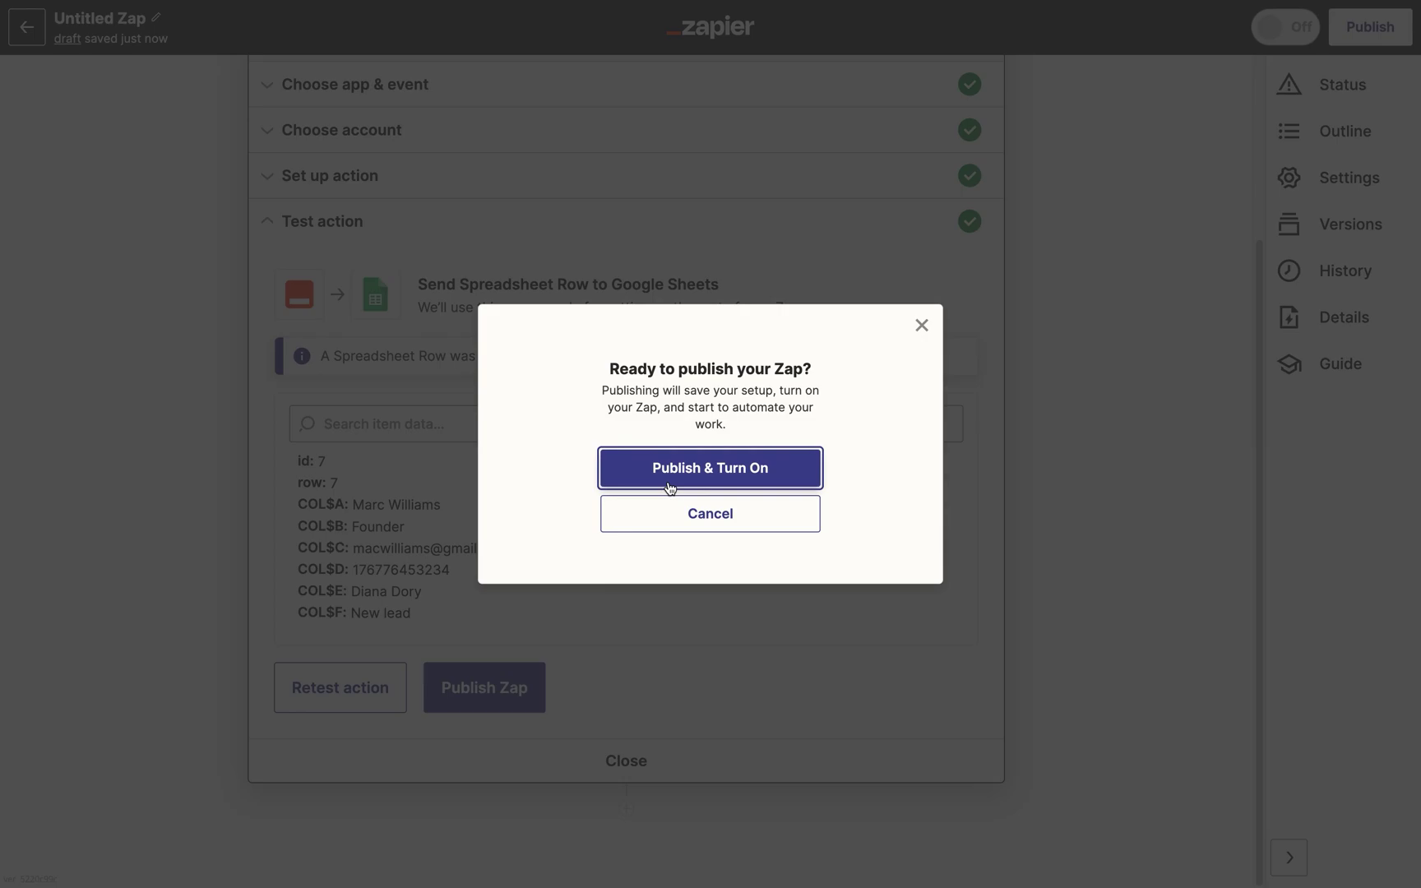
click(669, 487)
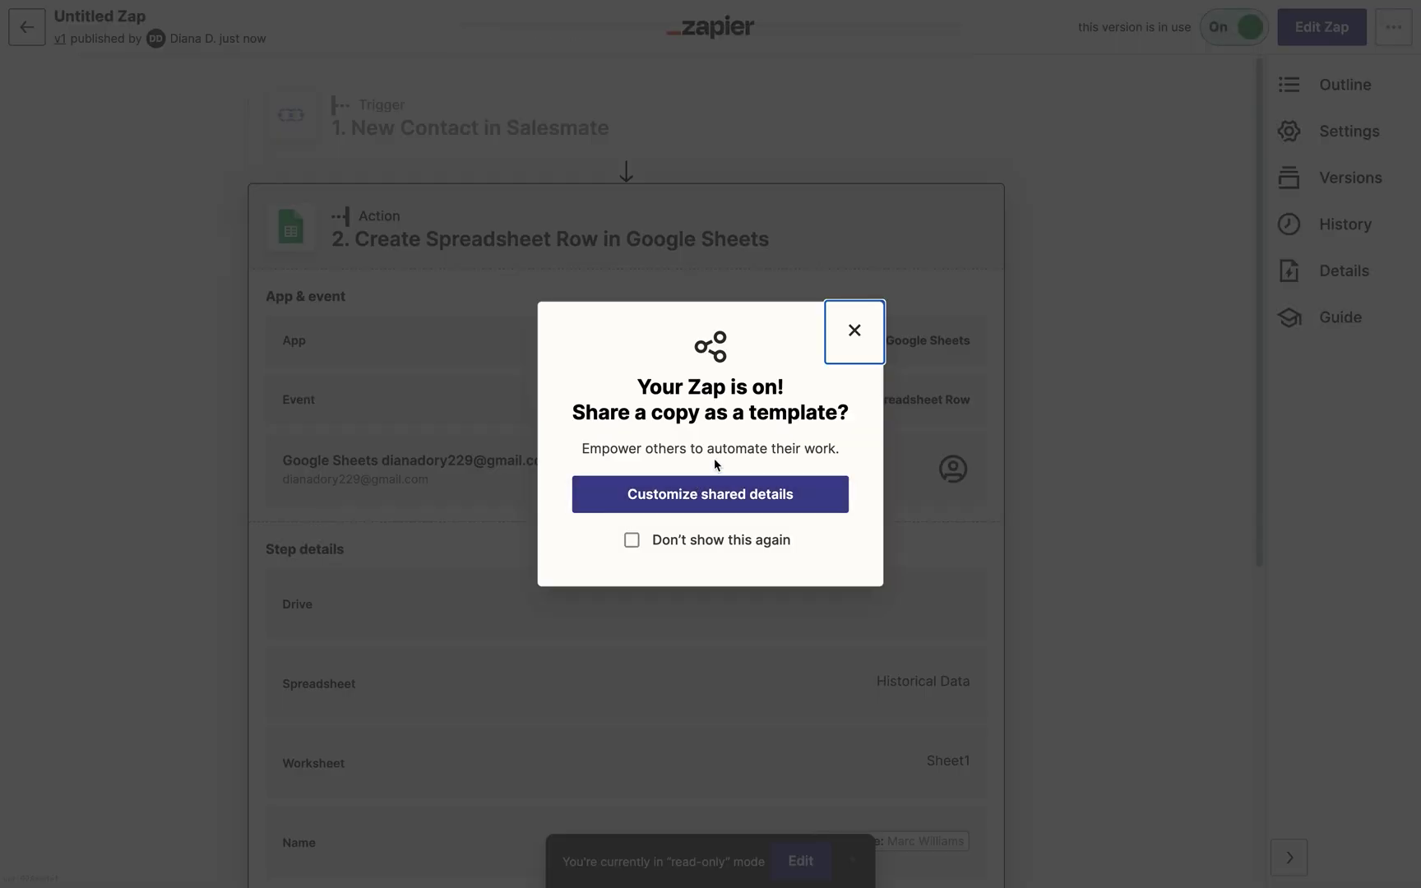
click(631, 540)
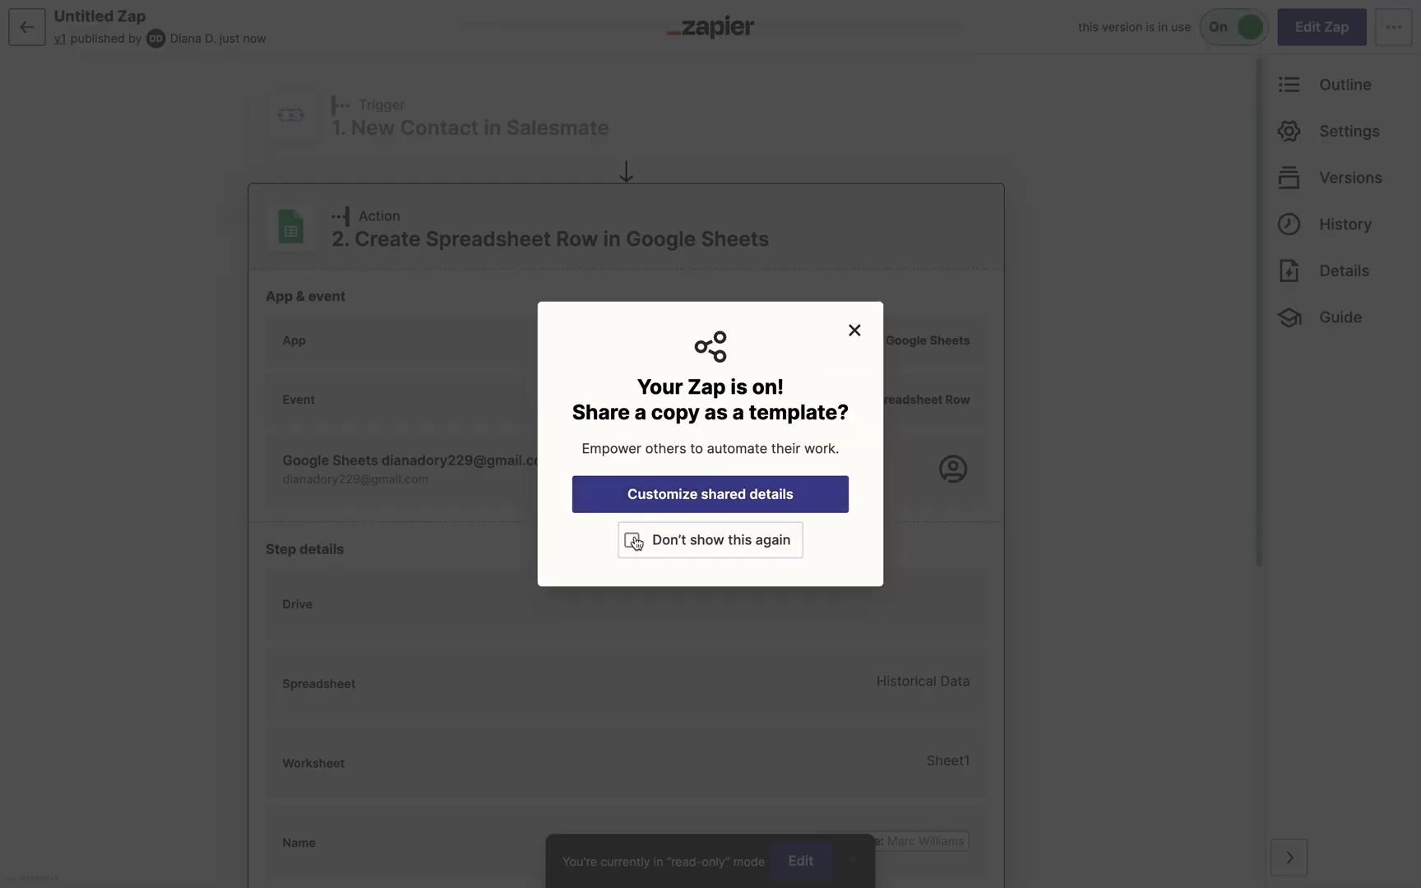
click(850, 335)
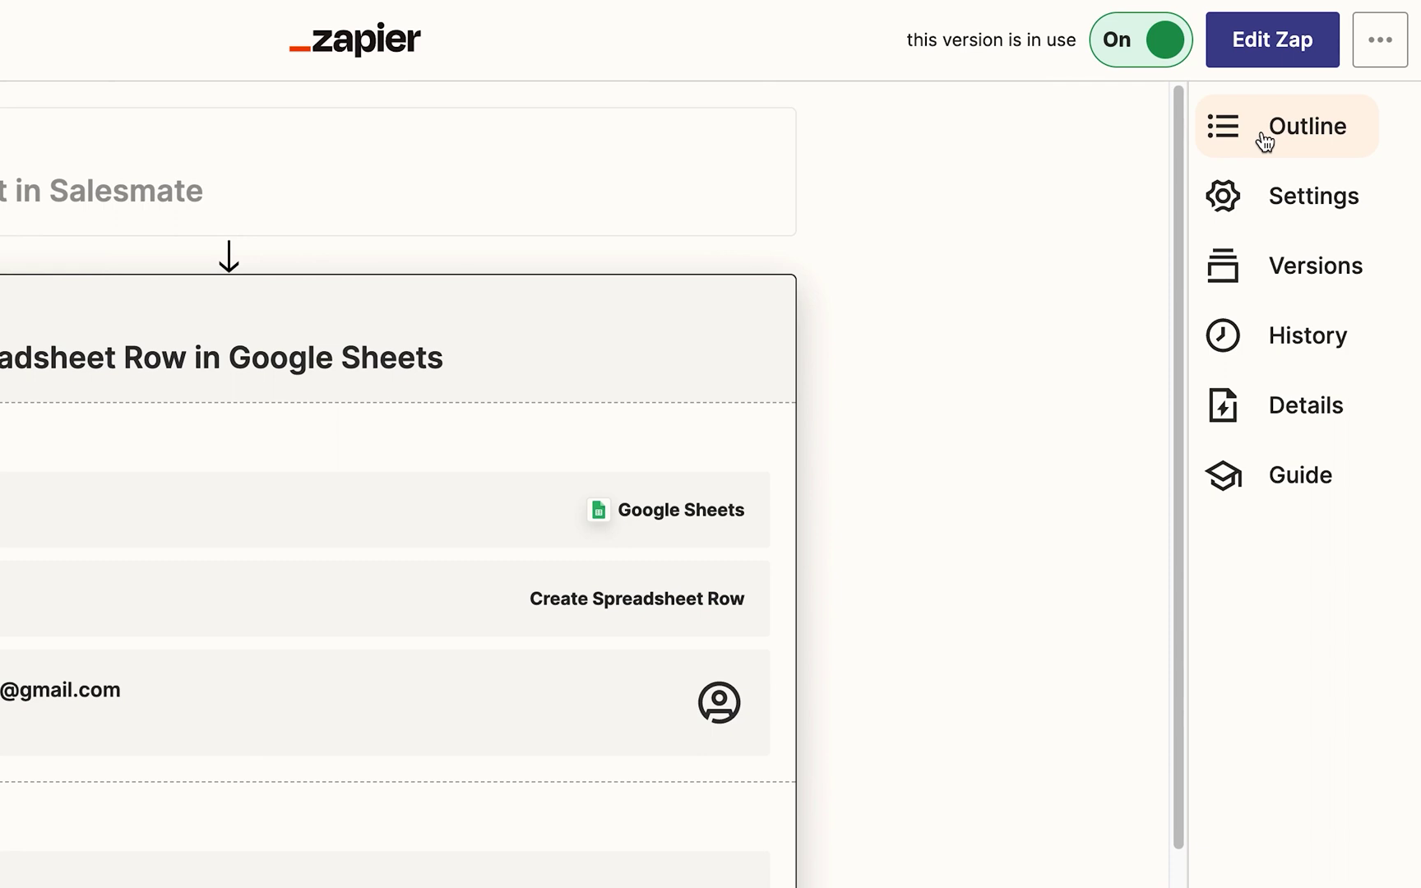
- Show the Outline panel listing the New Contact in Salesmate and Create Spreadsheet Row steps
click(1266, 140)
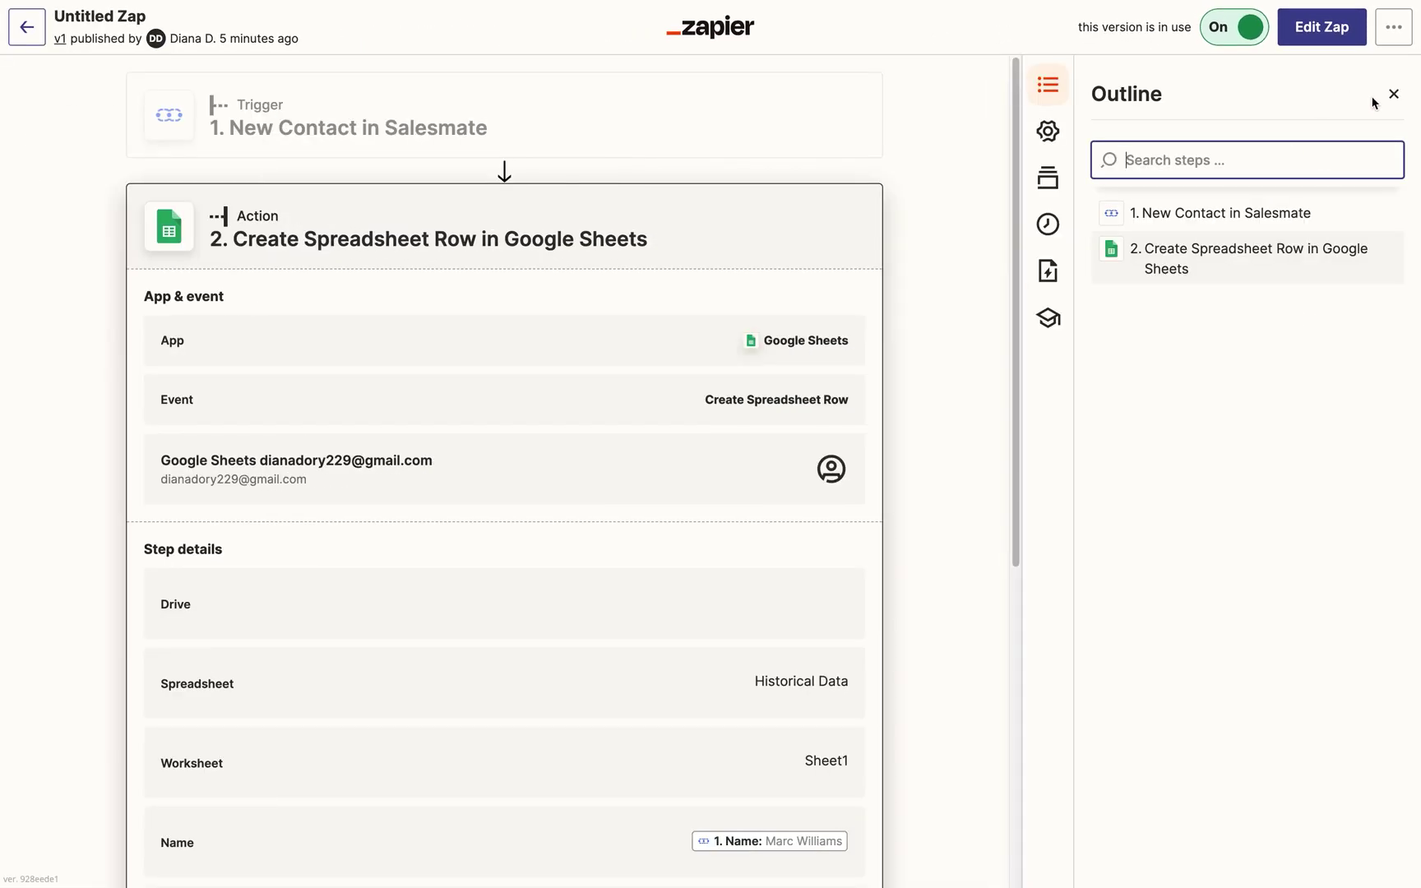
- Rename the Zap to 'Salesmate New Contact Zap' and keep it in the Home folder
click(1392, 95)
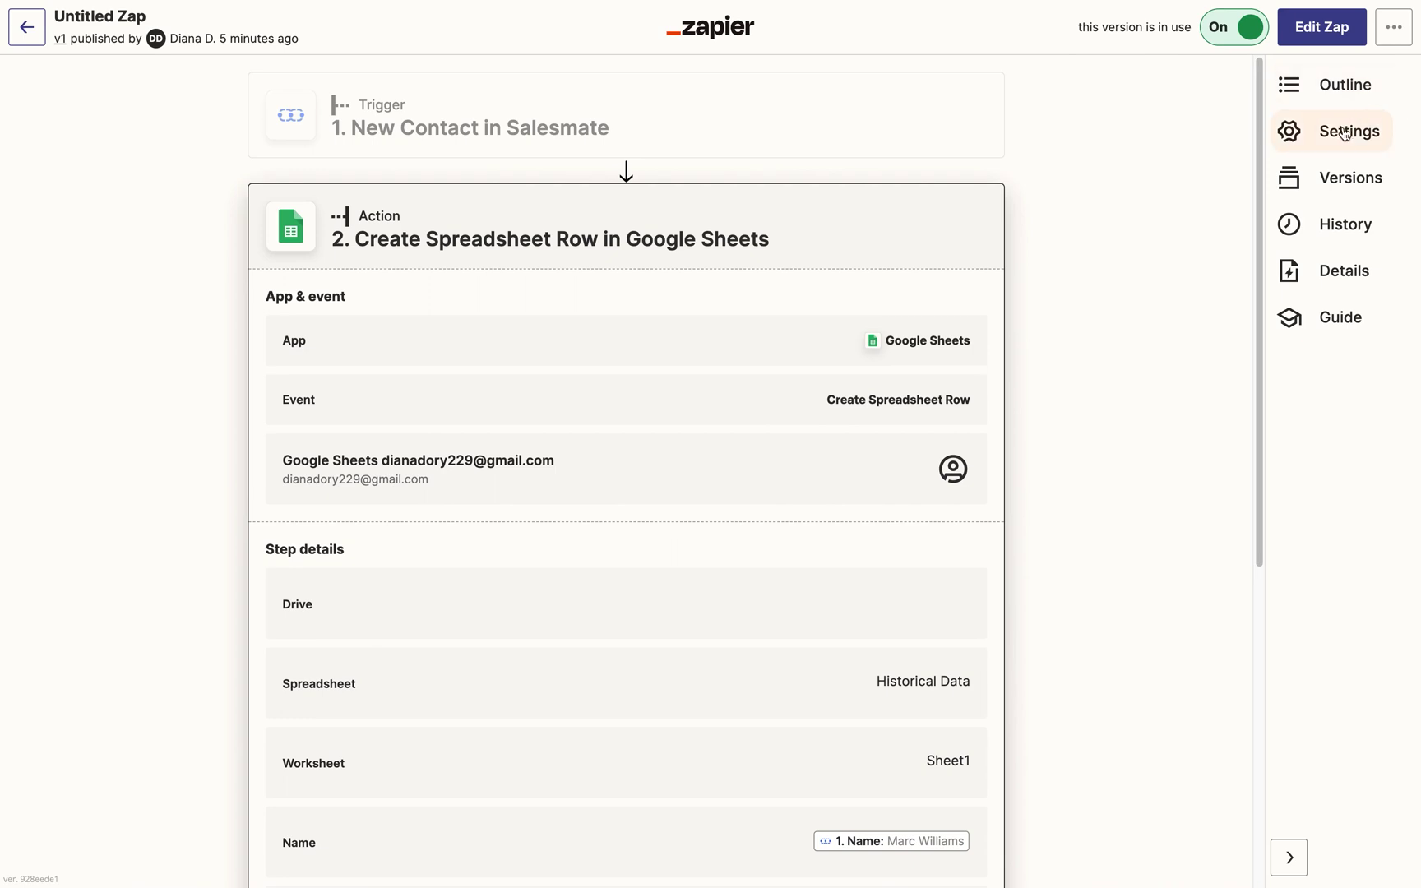
click(1317, 143)
click(1263, 178)
key(super+a)
text(S)
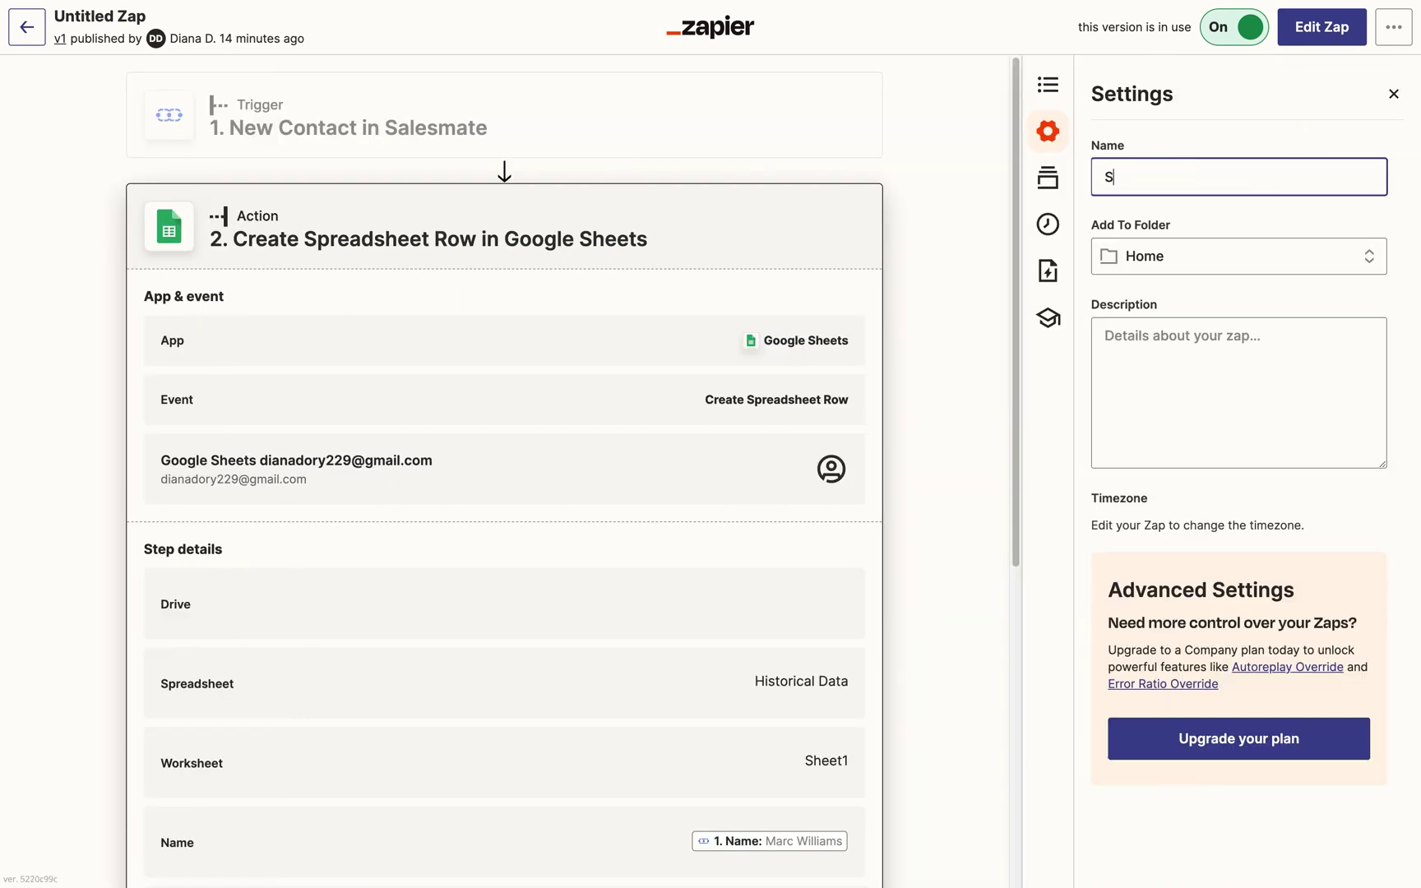
text(alesmate New Contact Zap)
click(1367, 256)
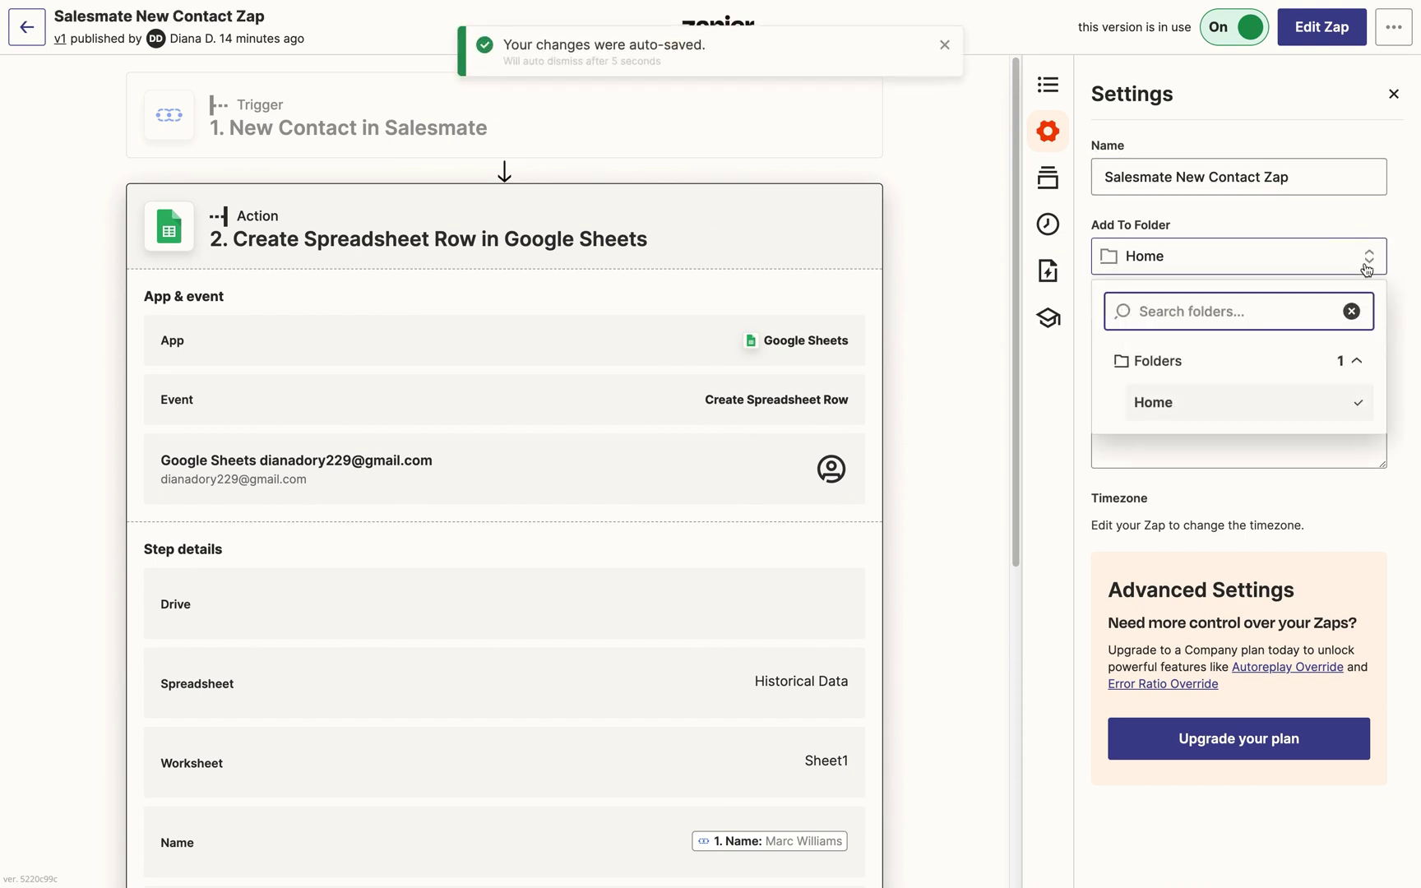
click(1328, 403)
- Add the description 'Migrate data to Google Spreadsheet every time a new contact is created in salesmate.'
click(1216, 366)
text(Migrate data t)
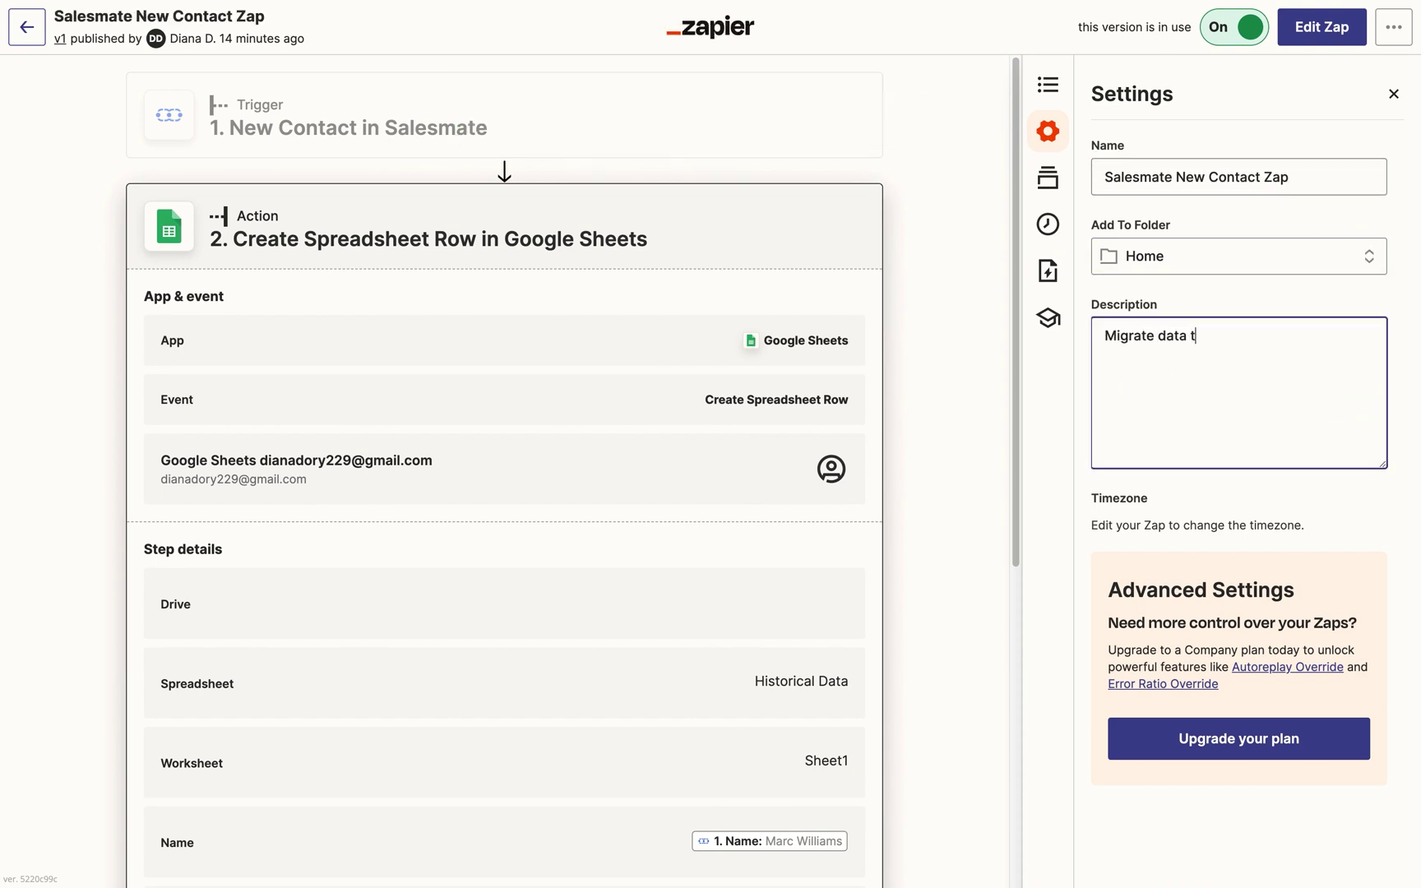
text(o Google Spreadsheet every time a new co)
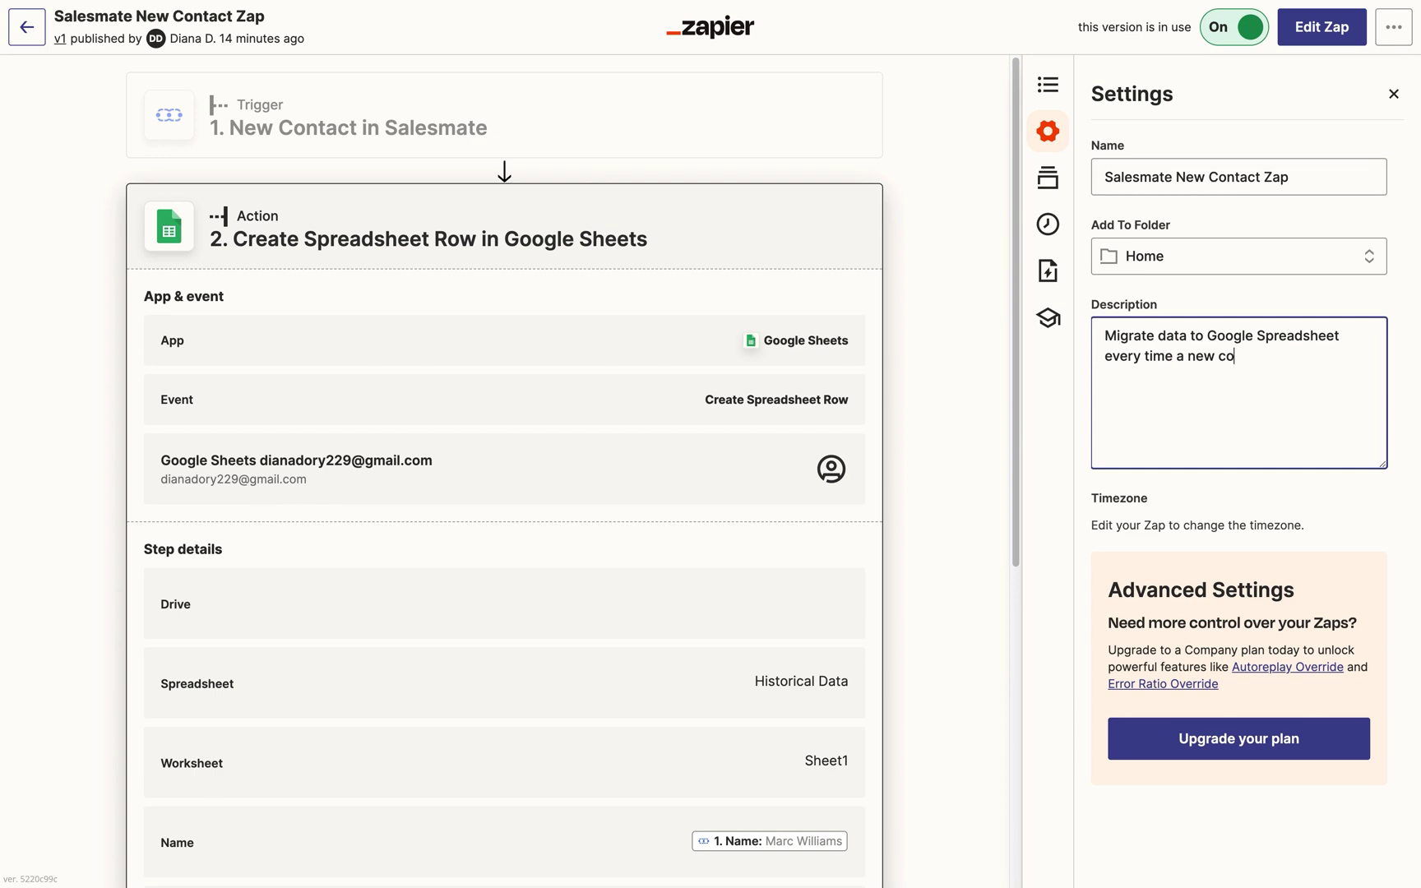
text(ntact is created in salesmate.)
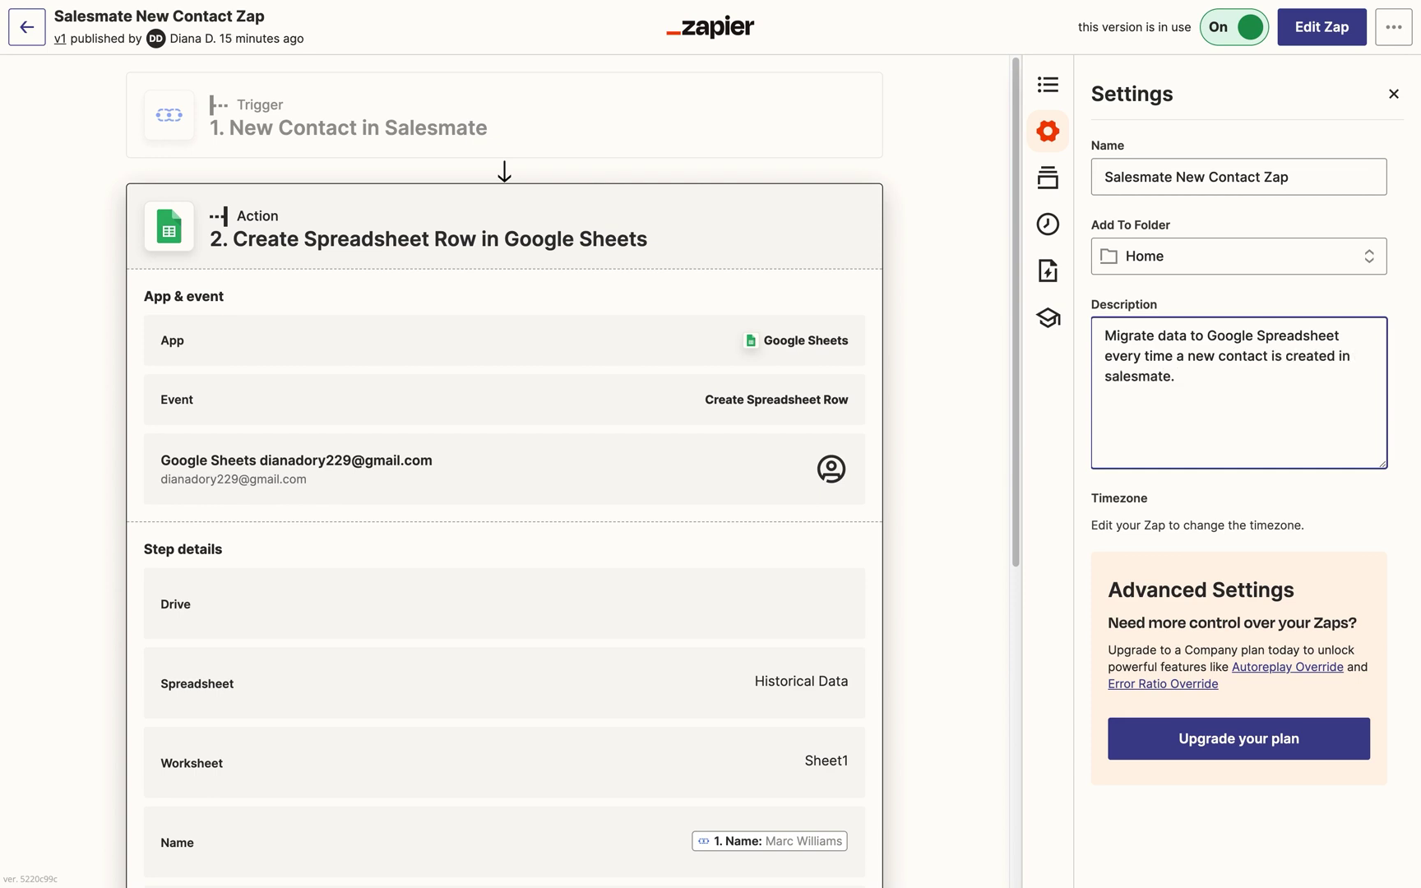
click(1393, 94)
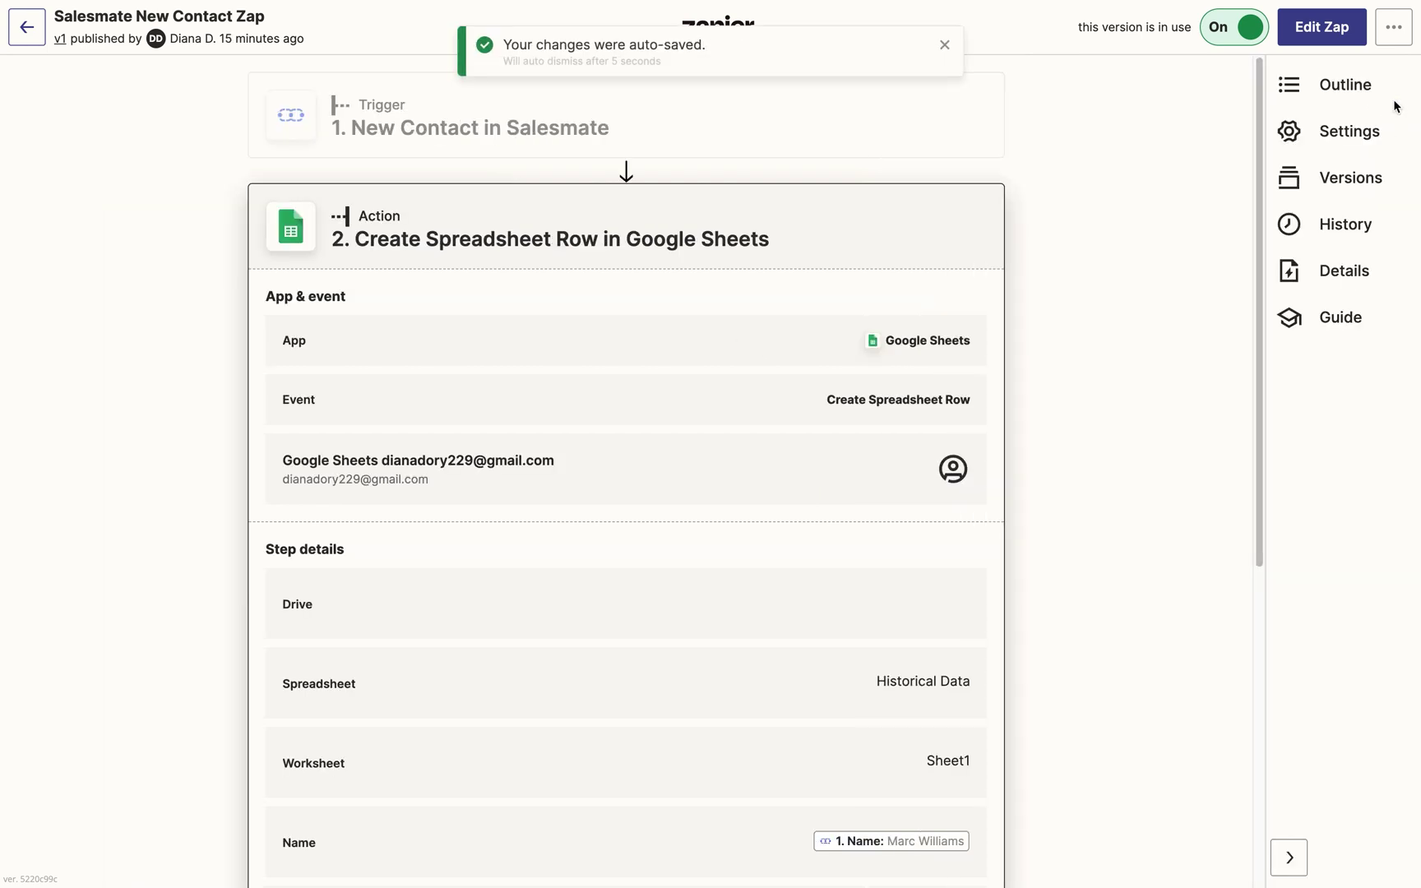
click(1350, 189)
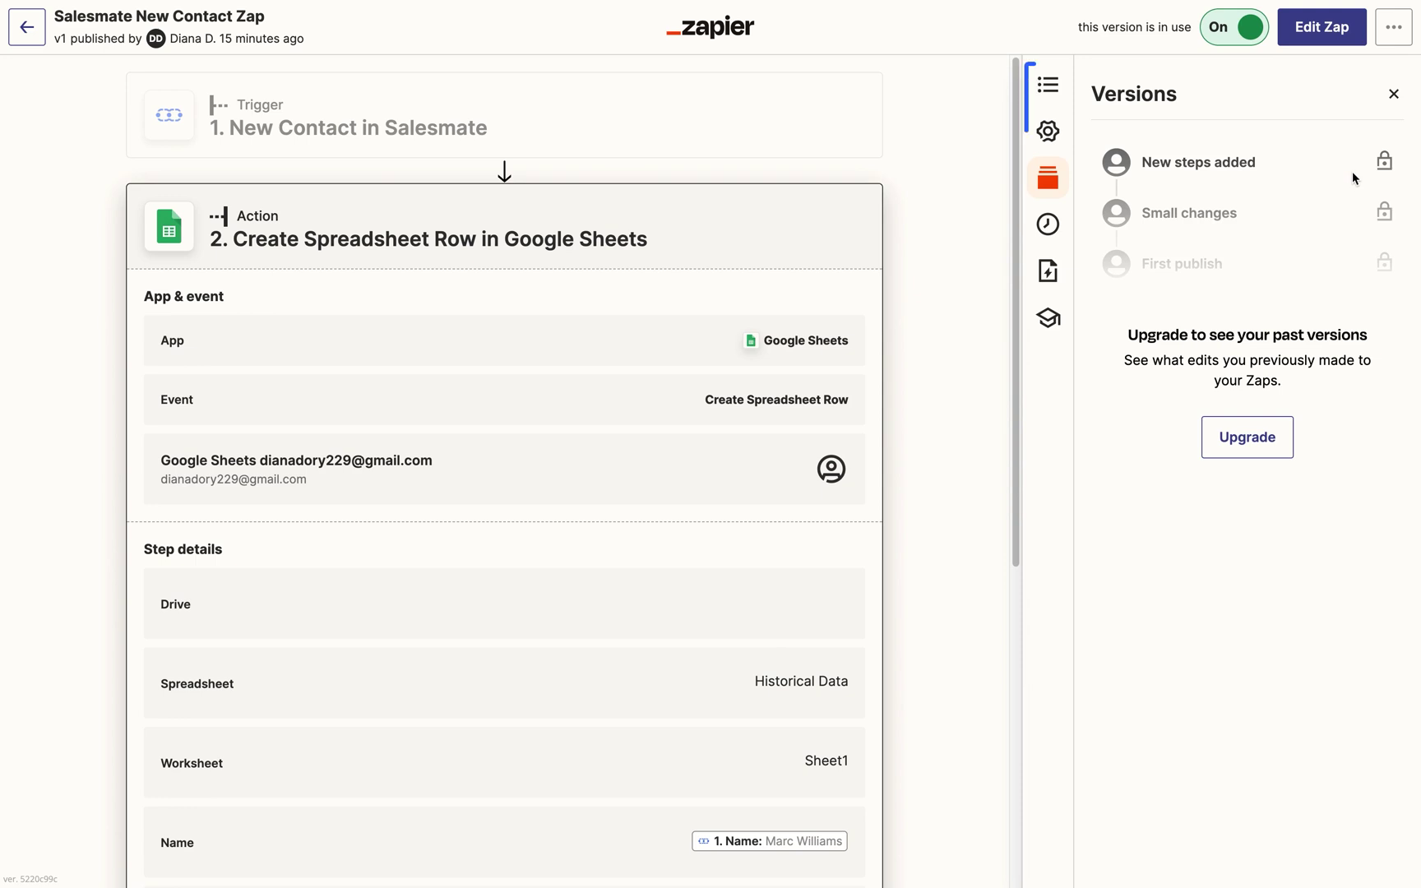
click(1394, 95)
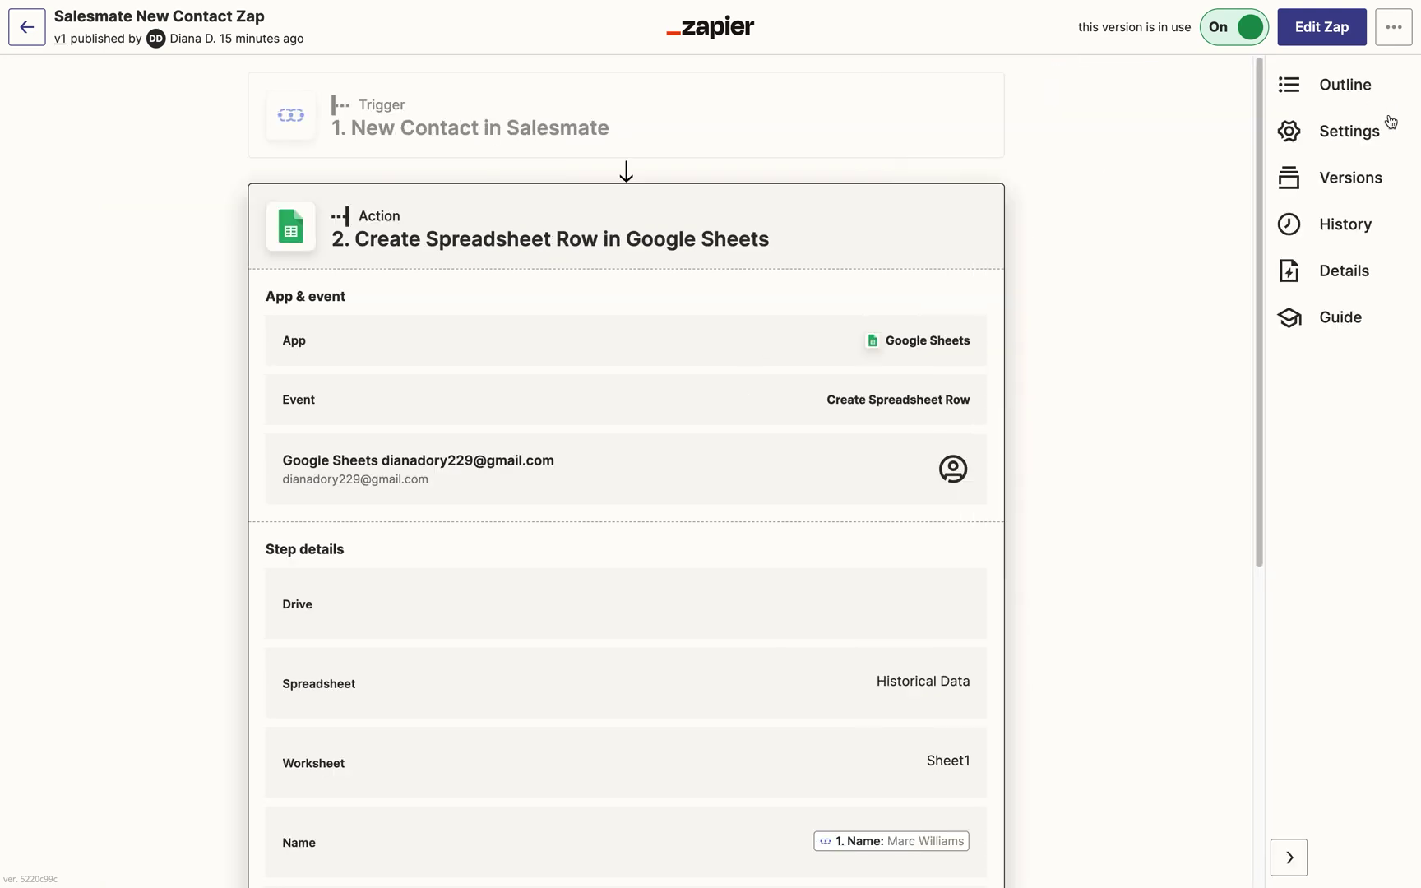
click(1349, 239)
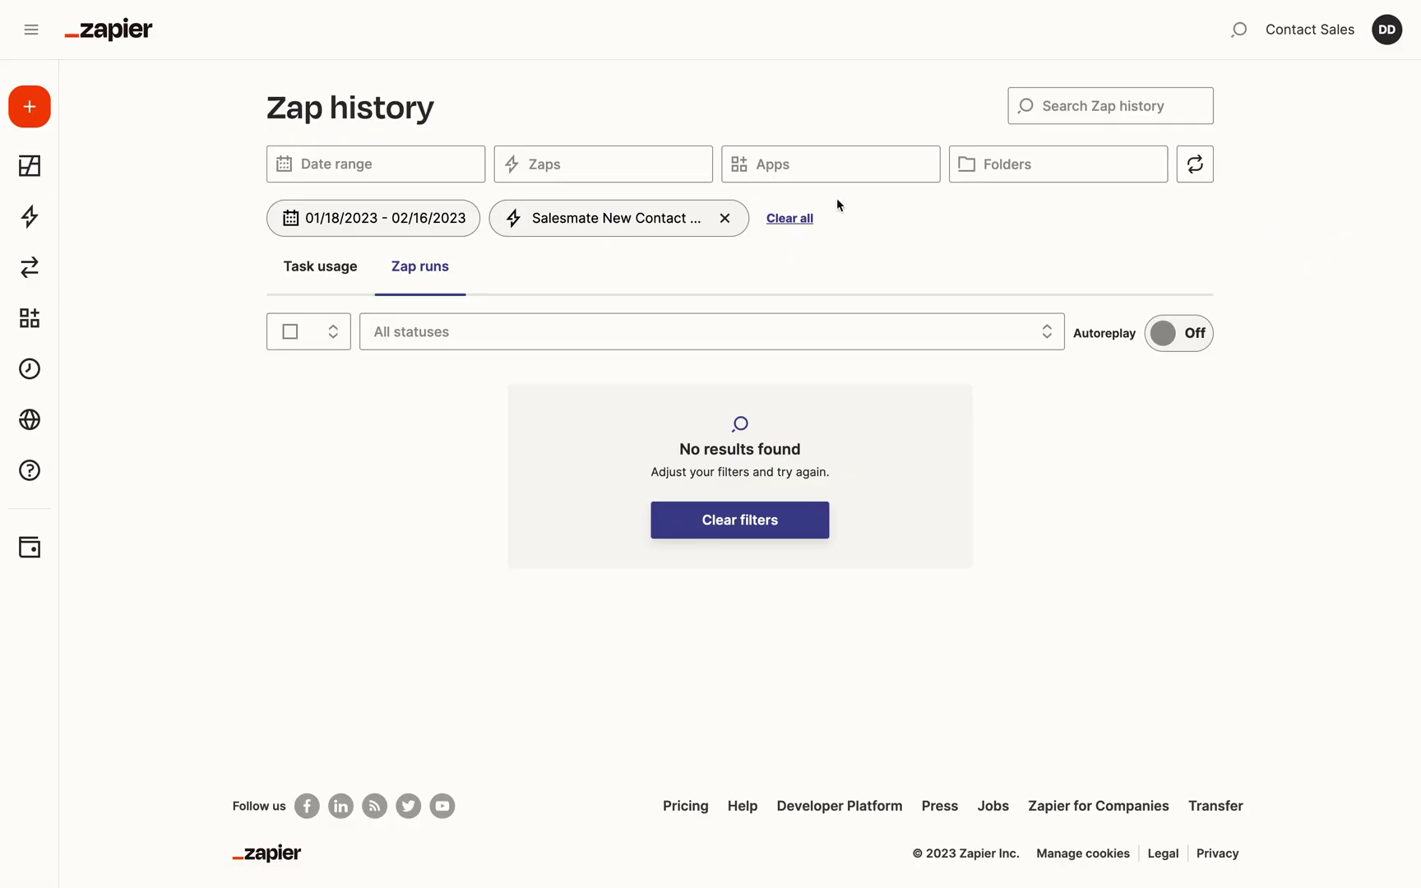
click(465, 174)
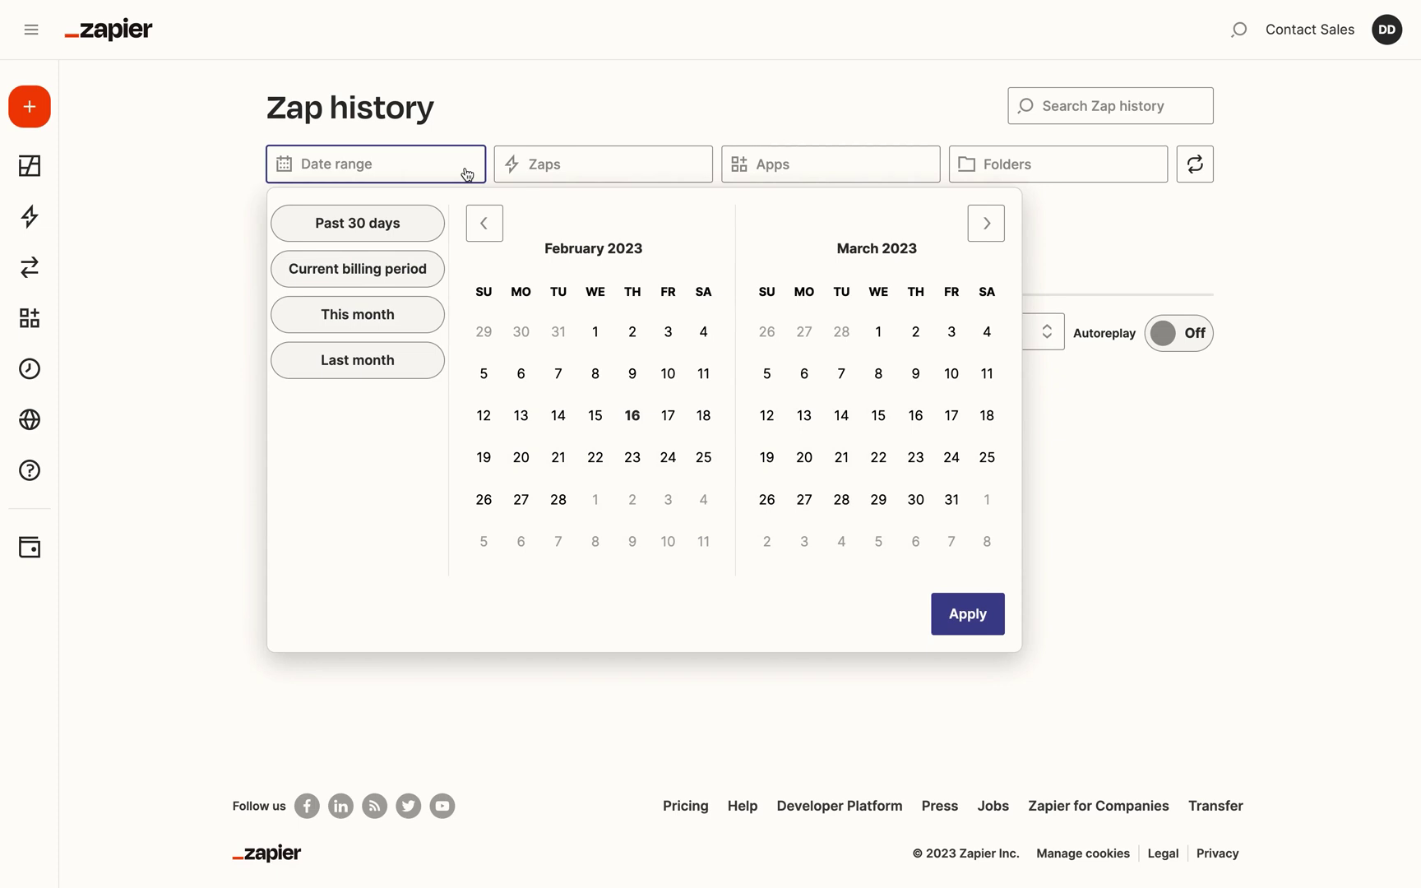
click(599, 168)
click(804, 164)
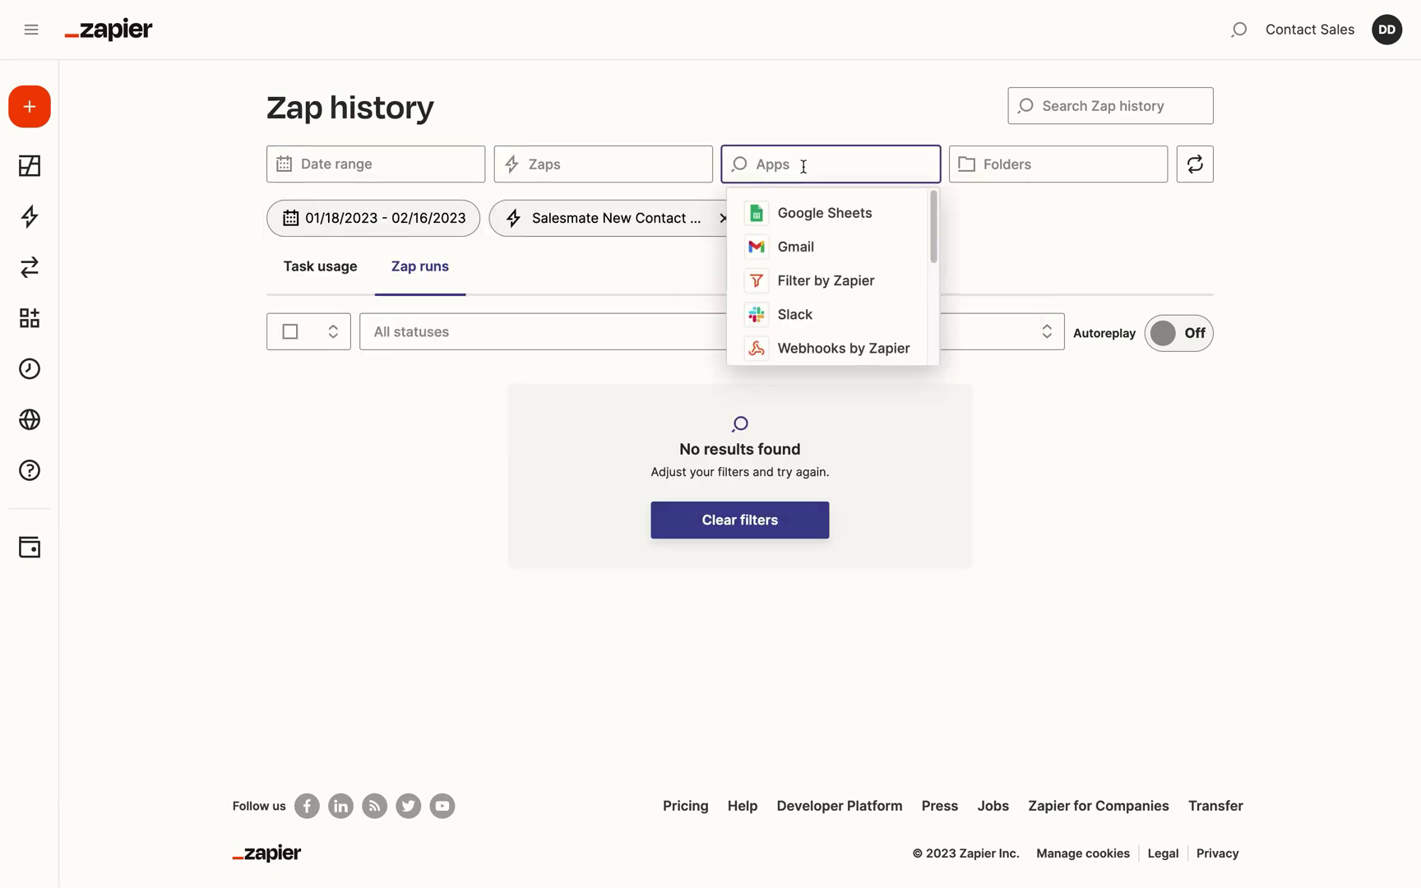
click(1017, 168)
click(1193, 181)
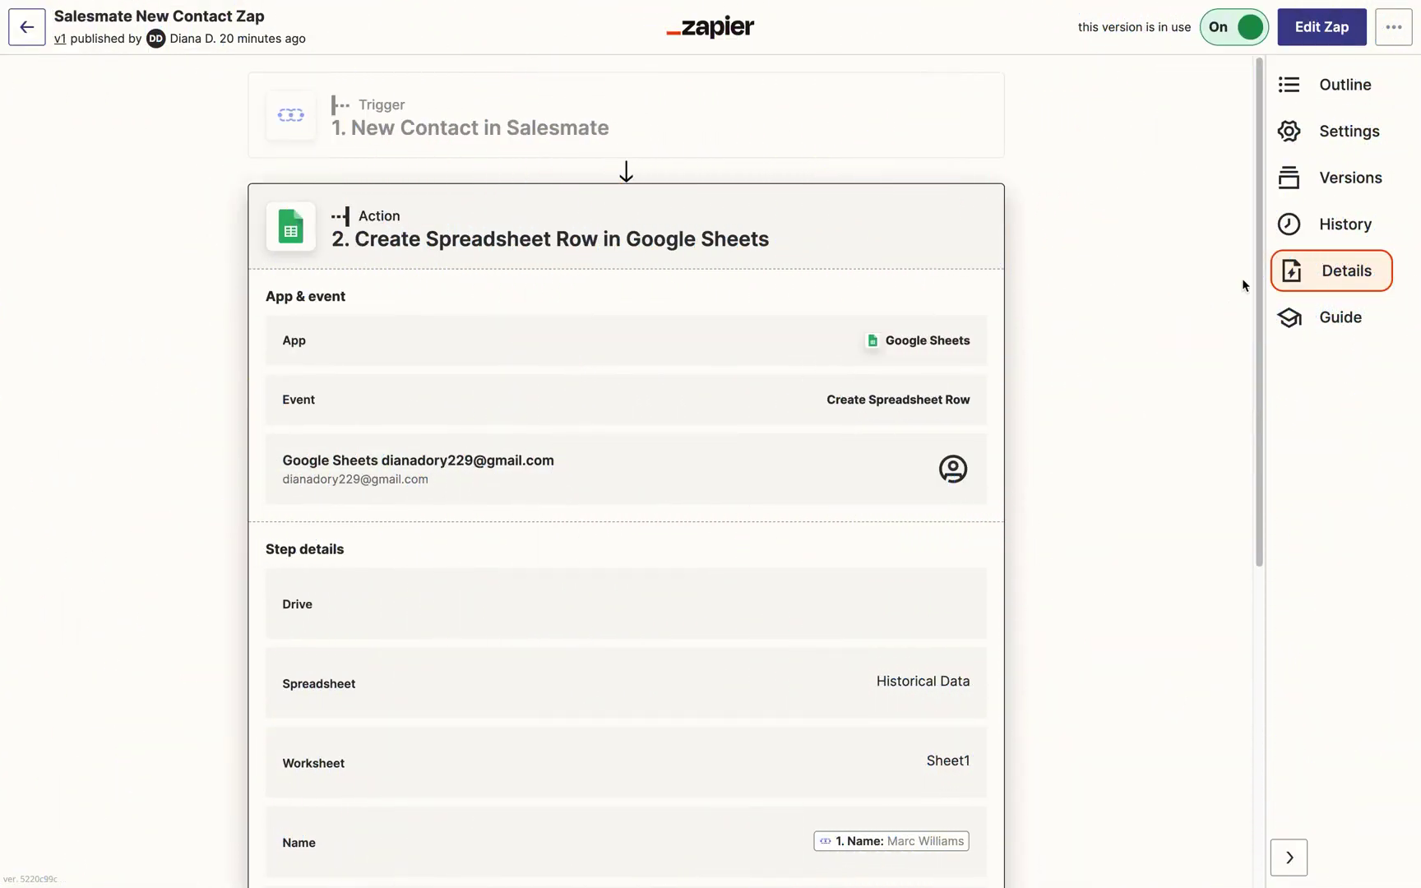
click(1330, 279)
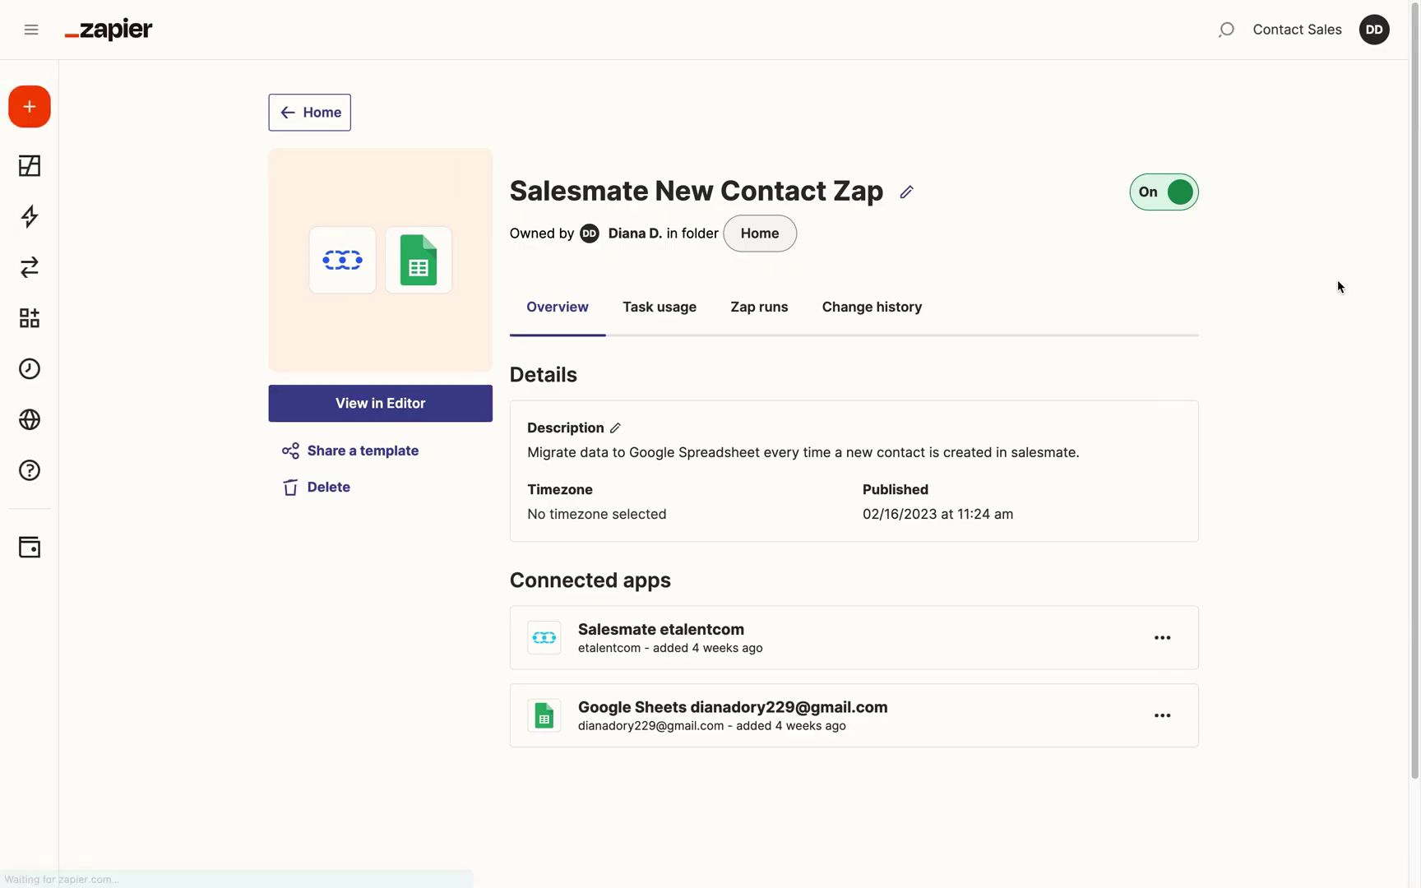
click(666, 328)
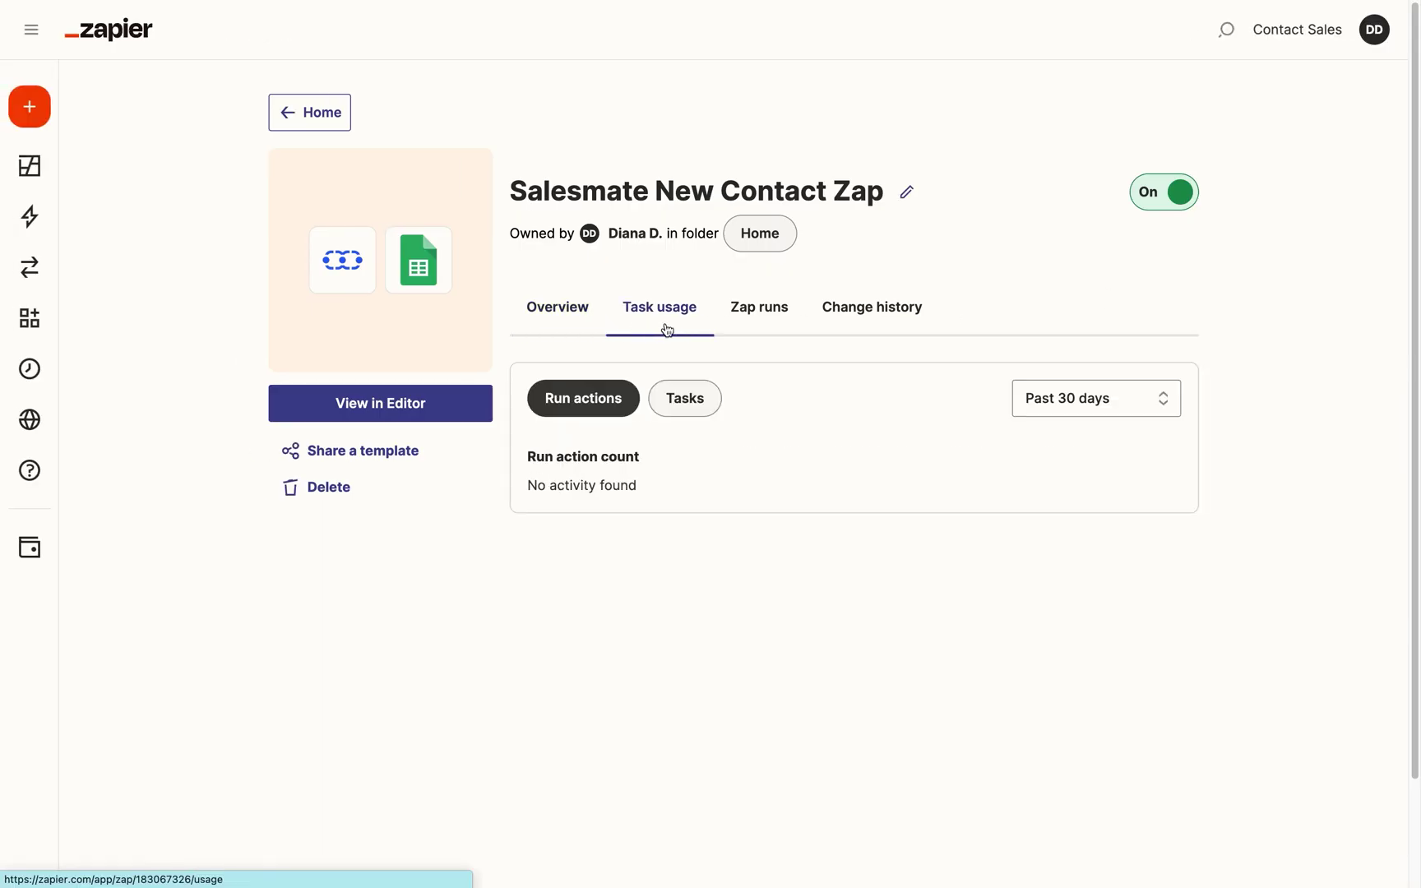
click(755, 329)
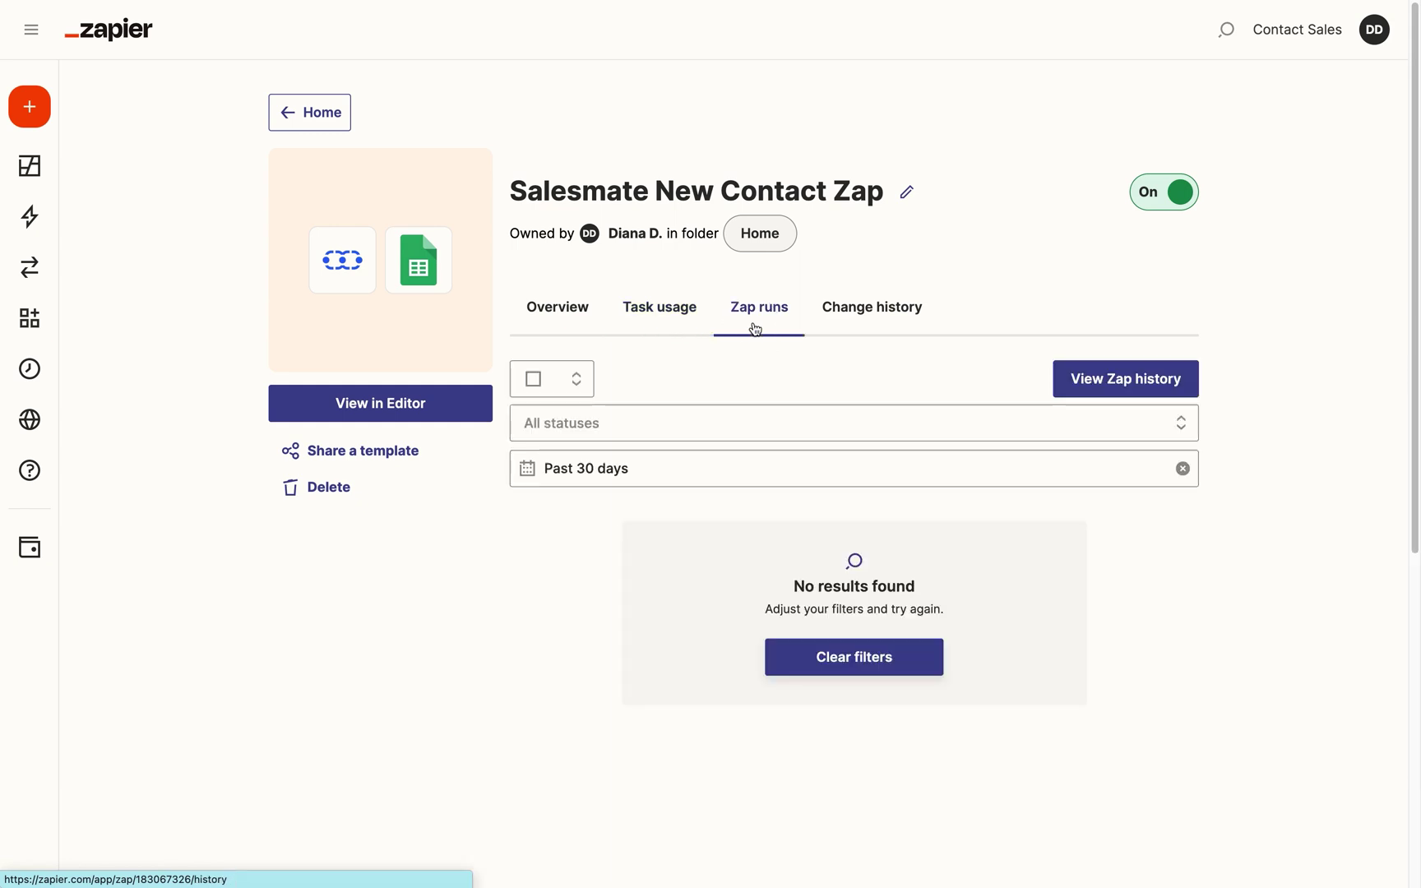
click(861, 329)
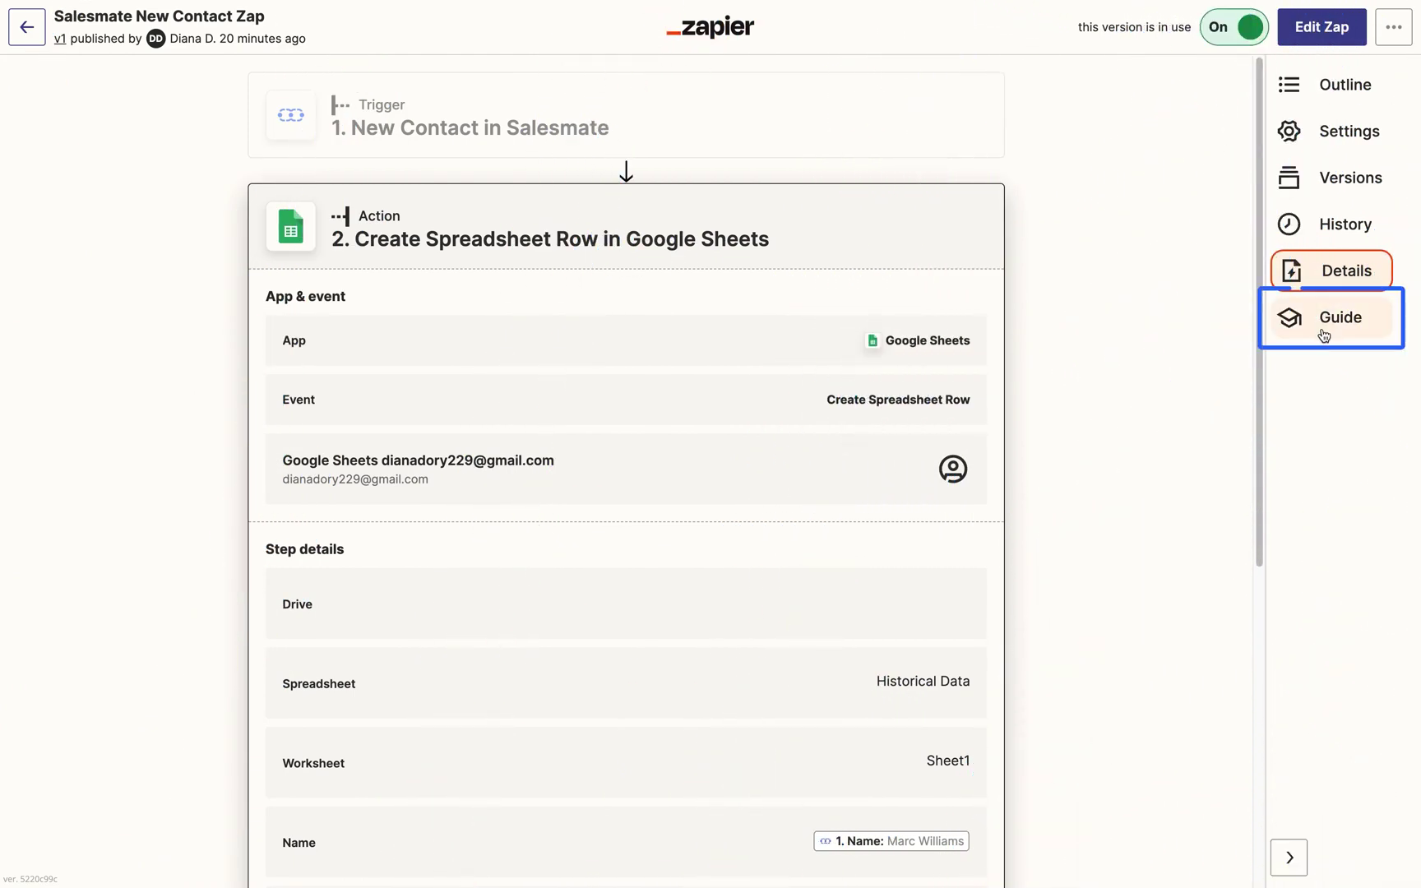
- Glance at the Zap's Guide, then go back to the Home folder's Zaps list
click(1324, 322)
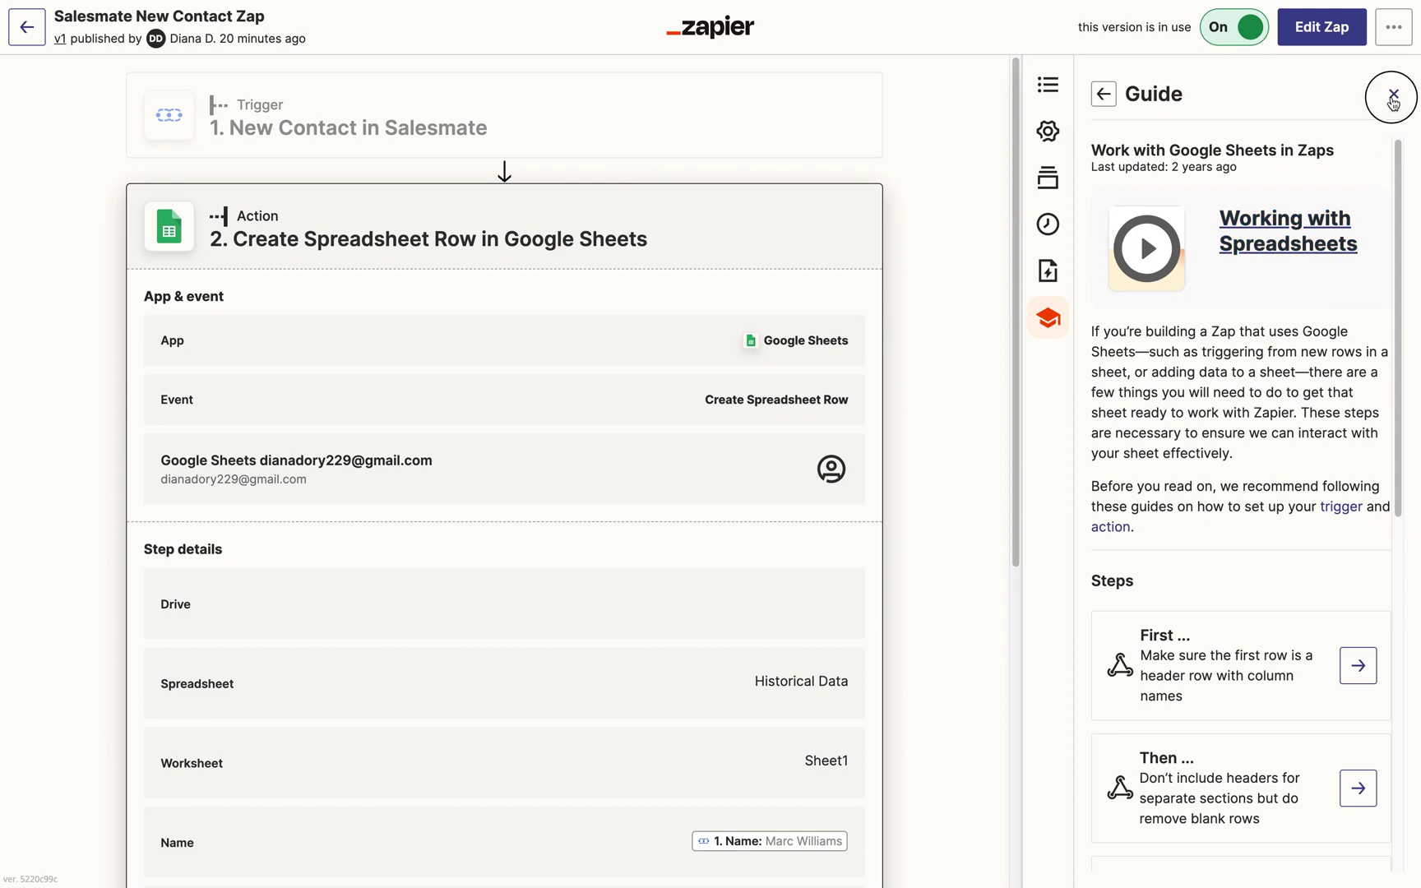
click(1392, 97)
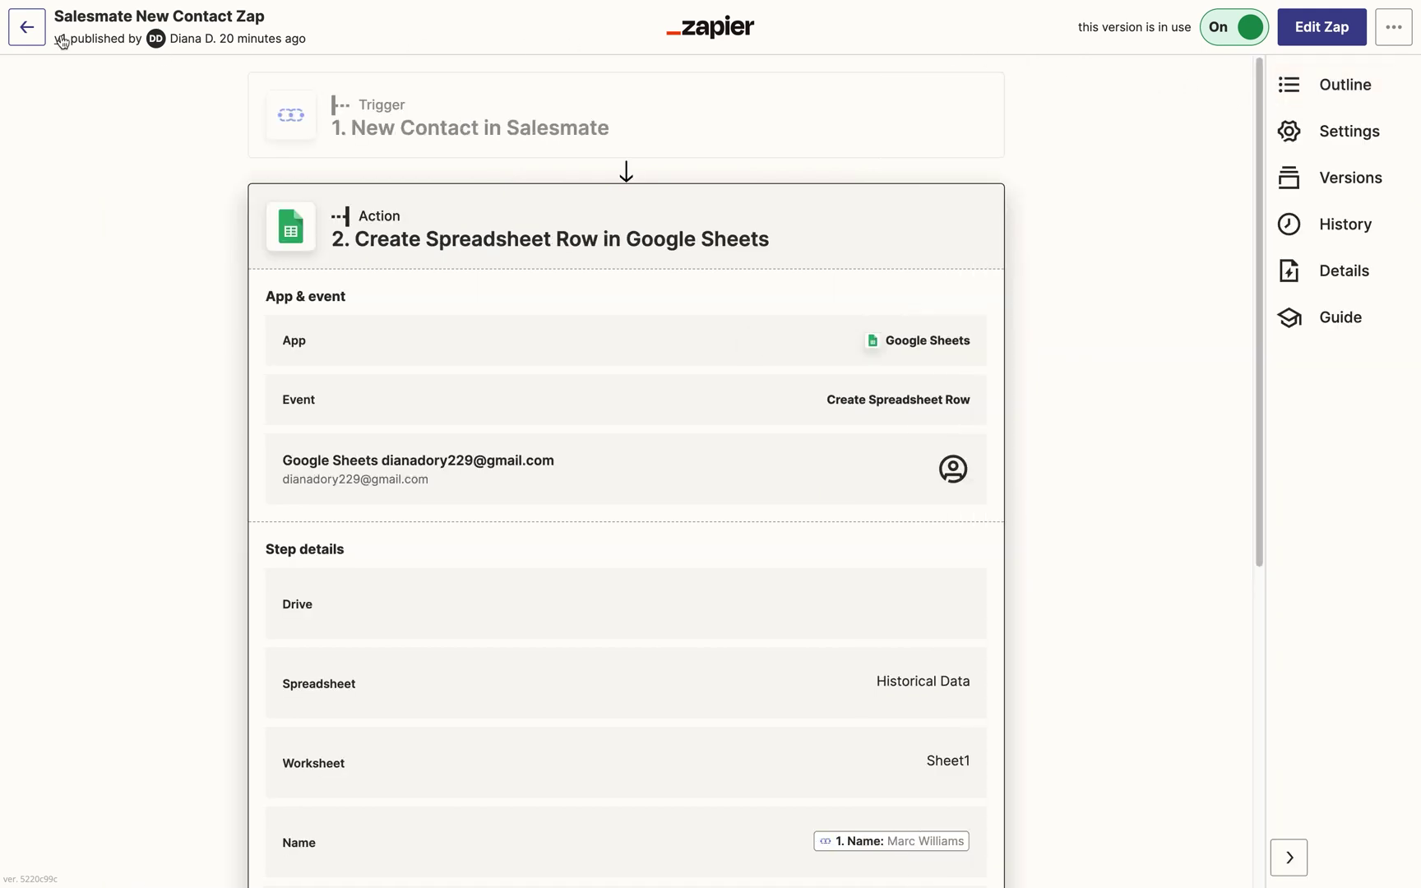
click(36, 40)
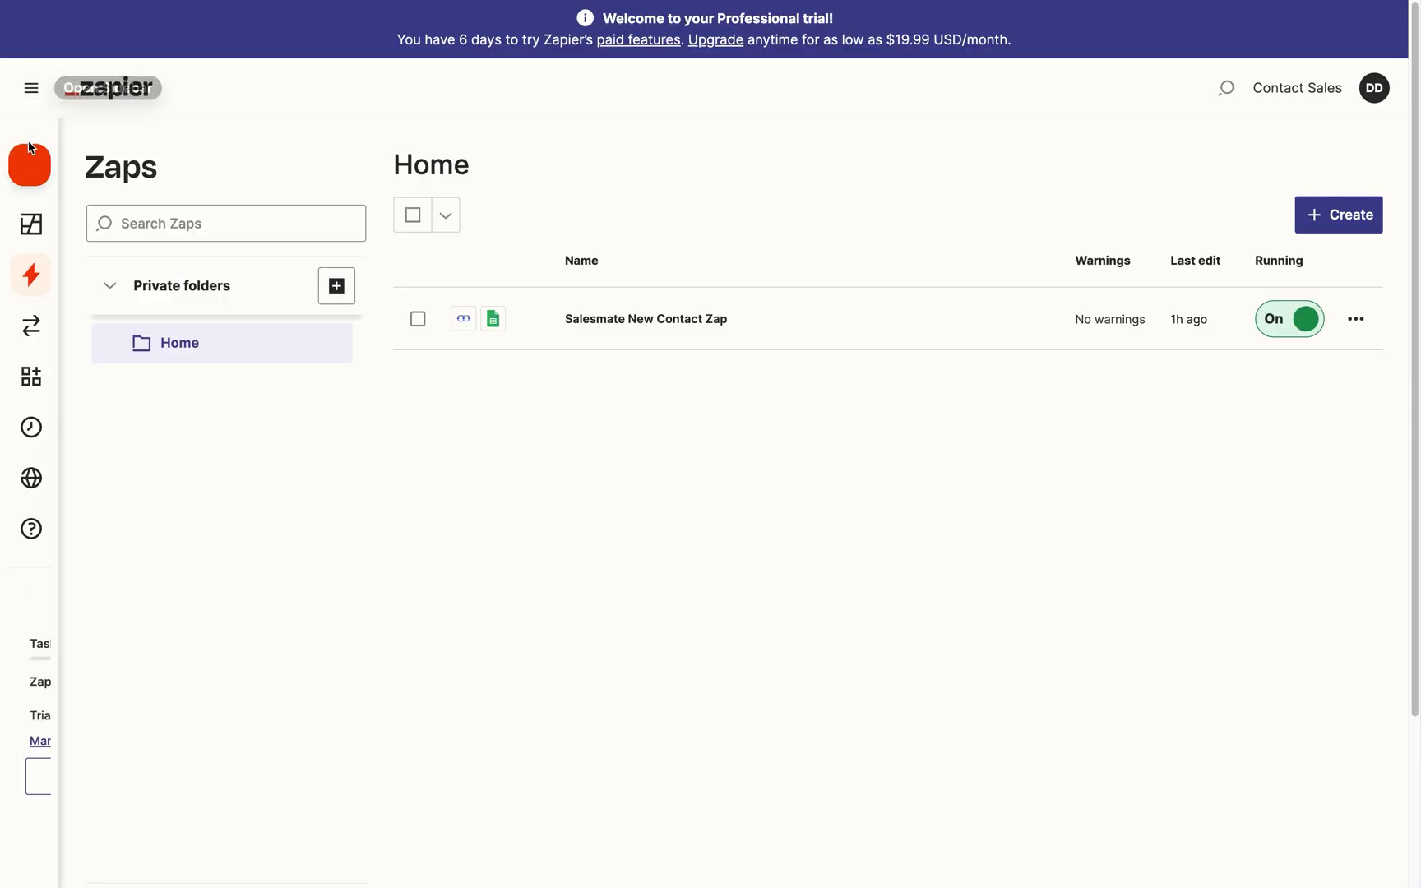
- Create a new Zap with a Google Sheets New Spreadsheet Row trigger on the existing Sheets account
click(30, 166)
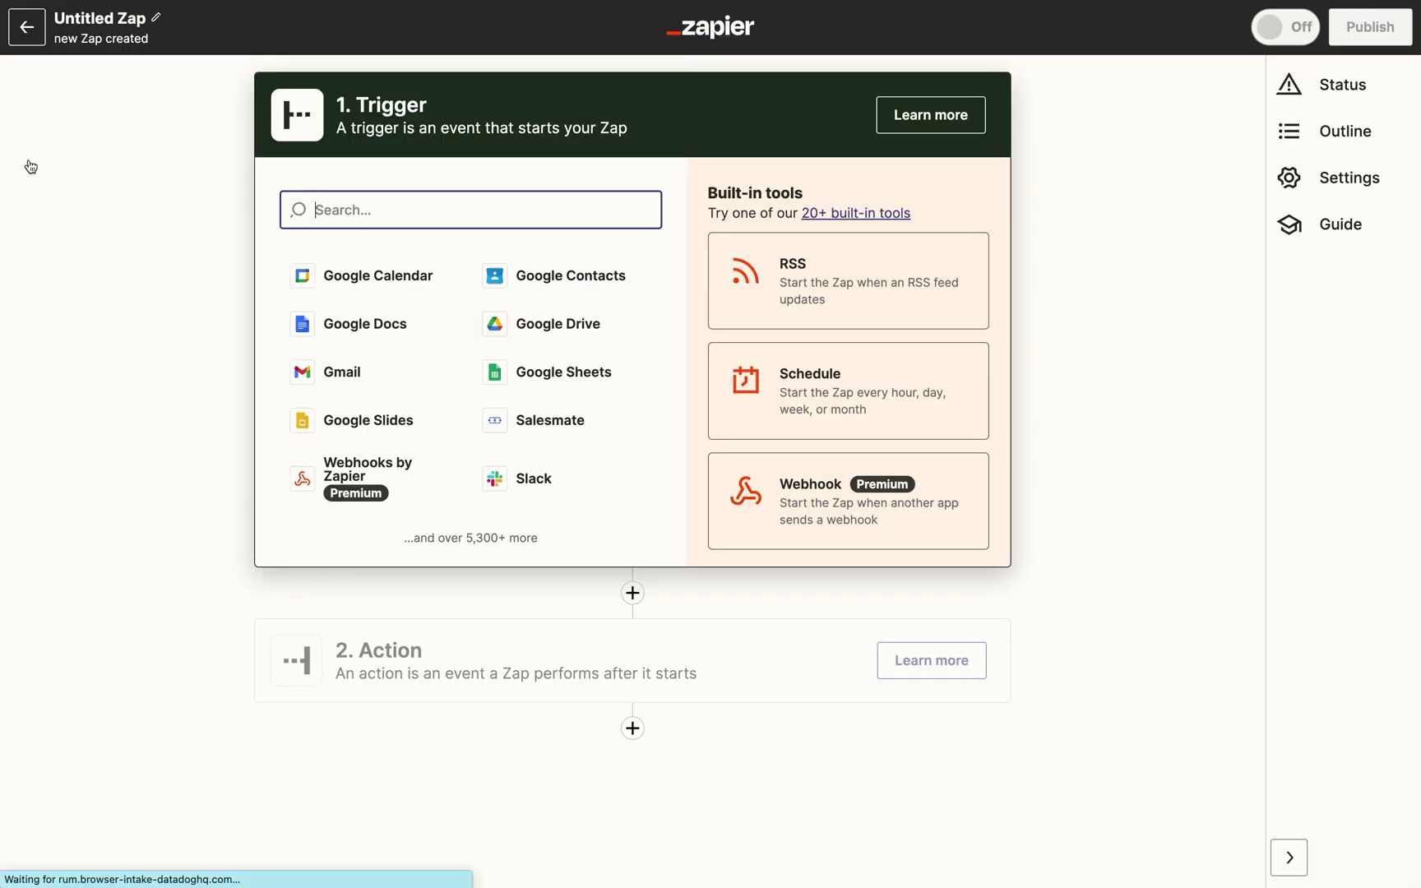
click(511, 388)
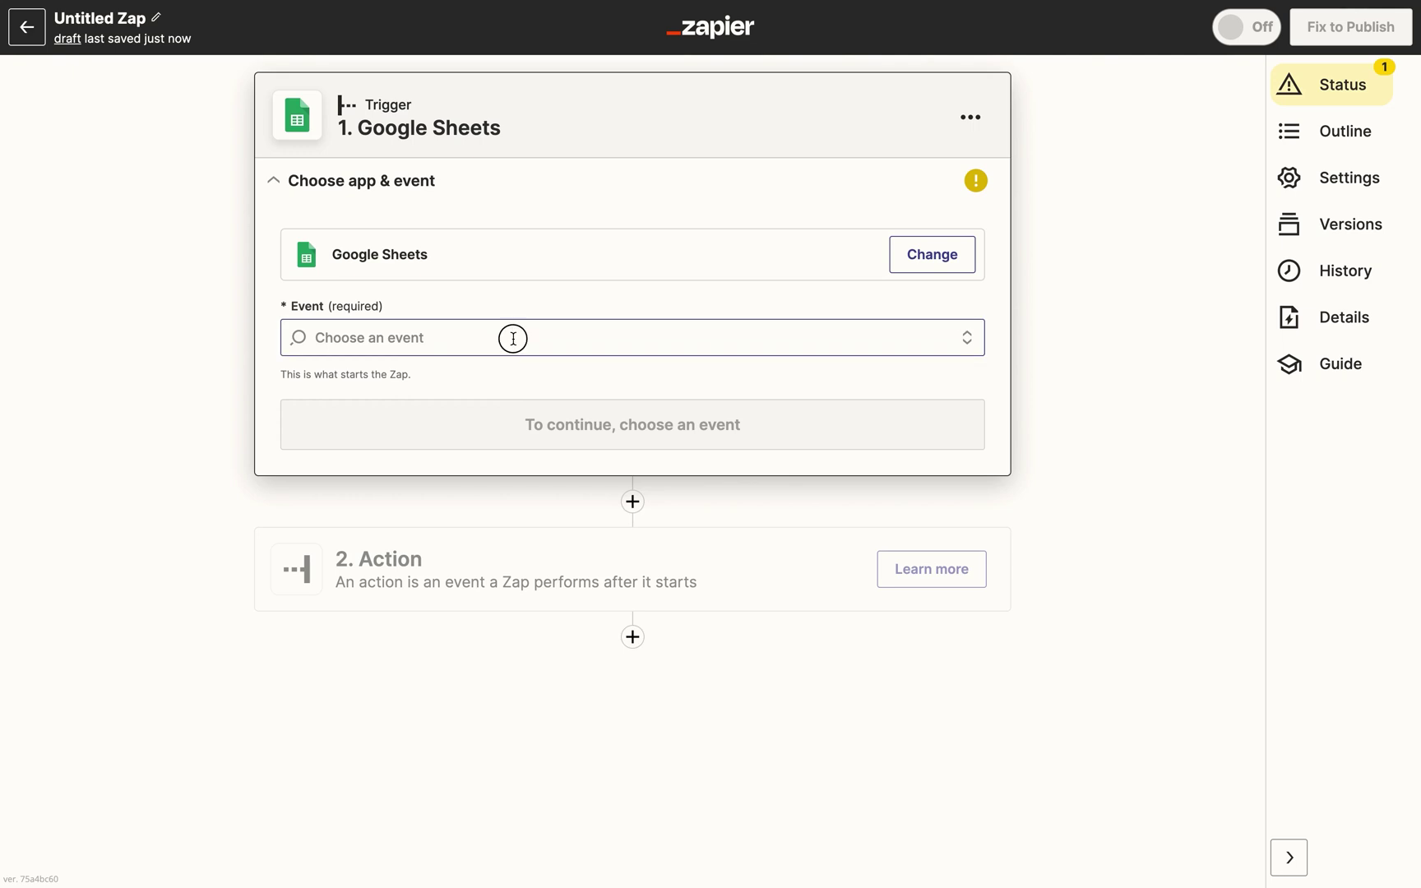
click(513, 338)
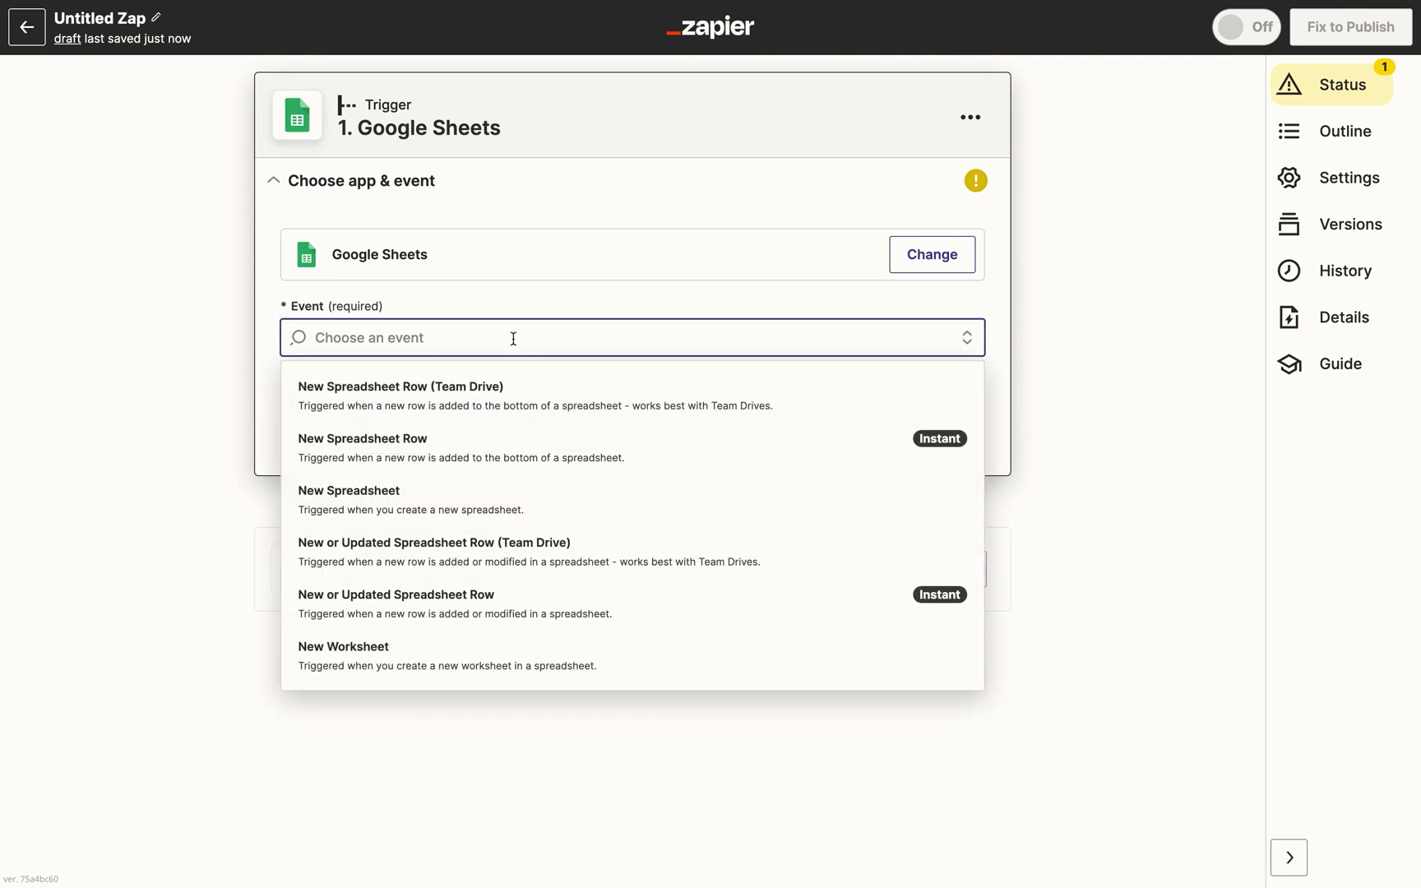
click(519, 453)
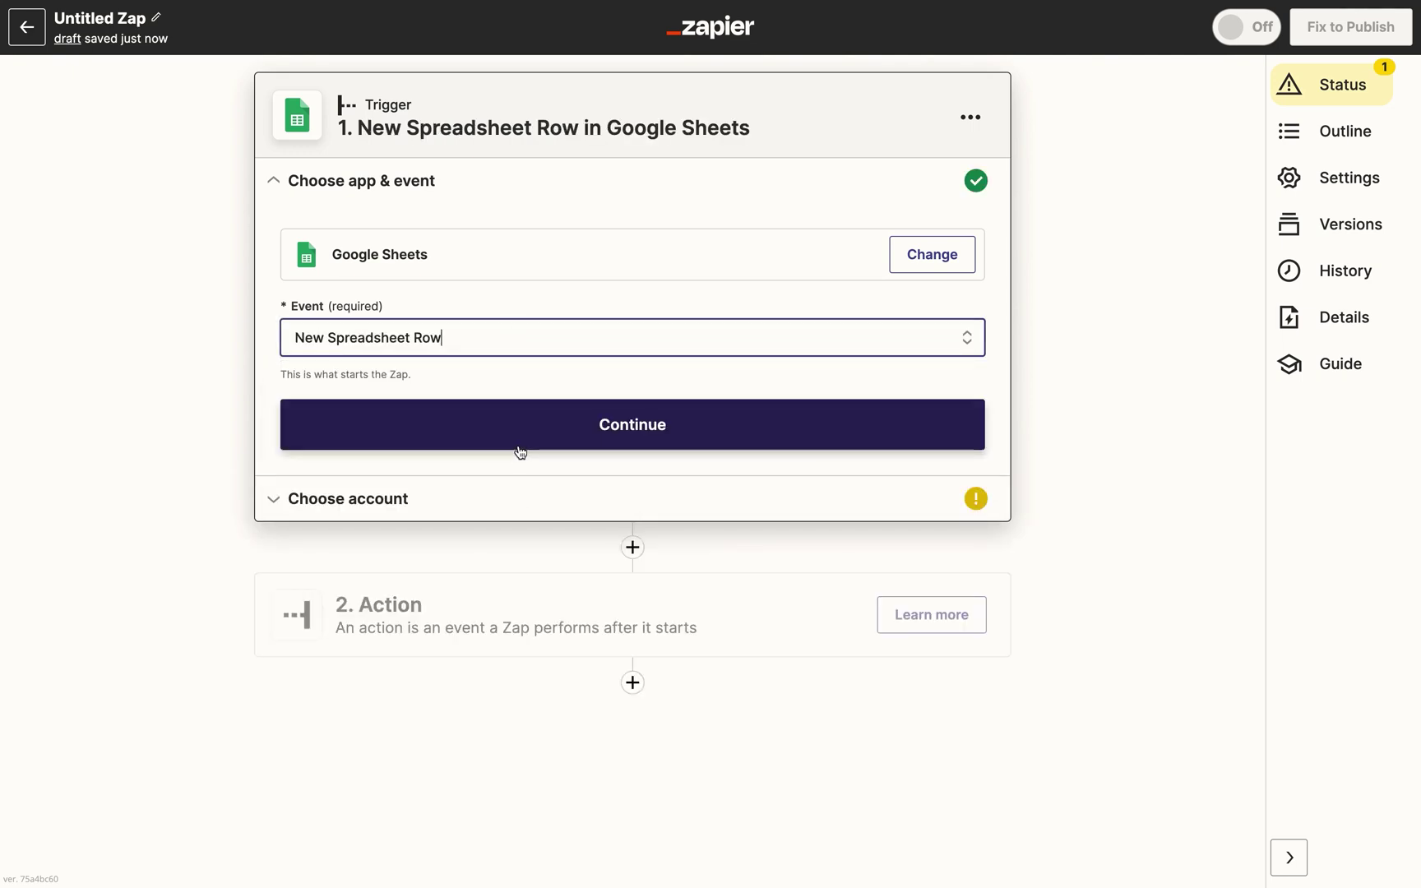
click(519, 447)
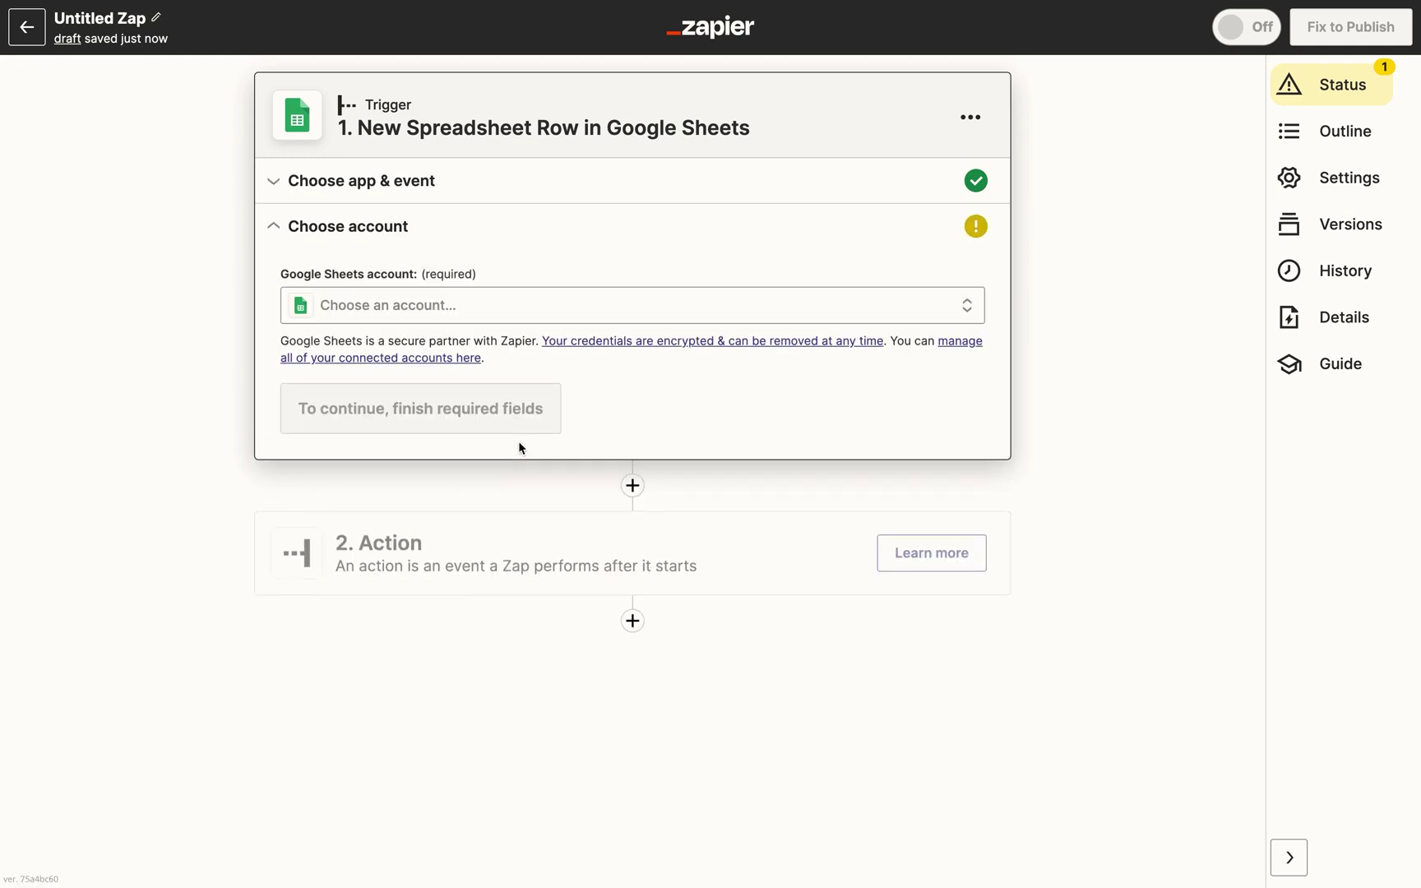
click(512, 322)
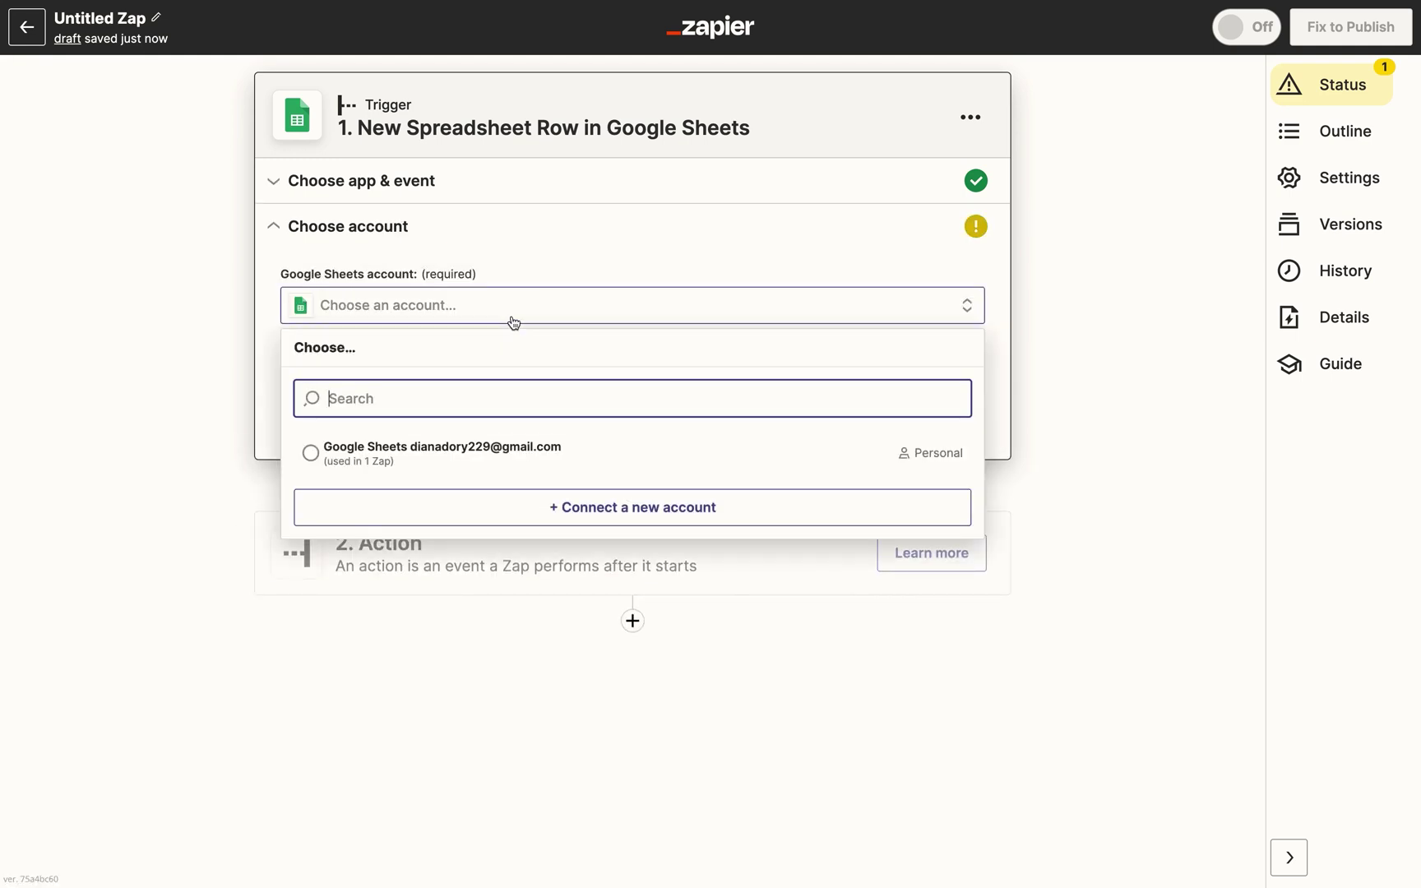
click(511, 452)
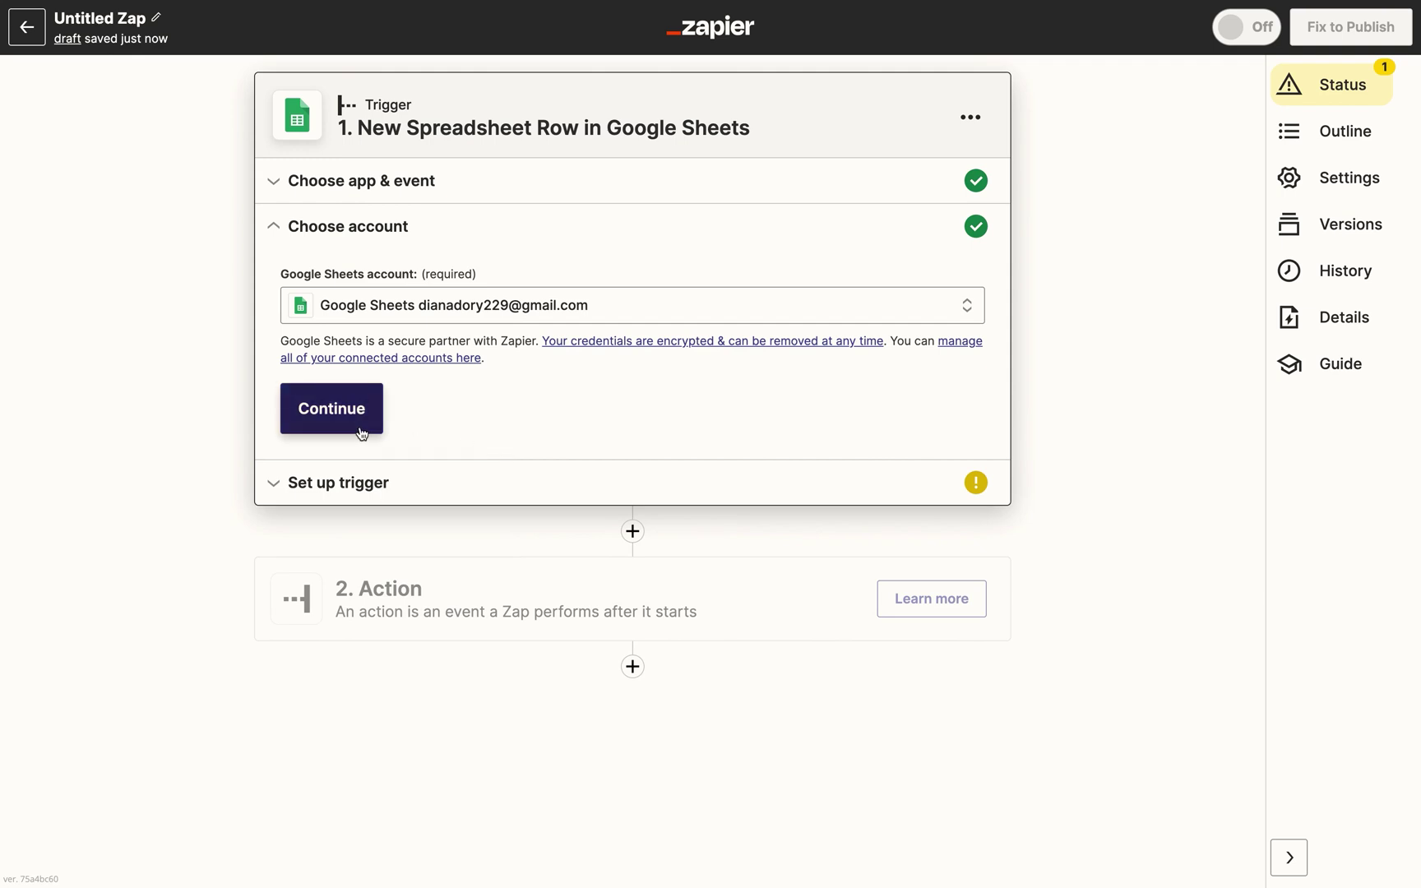
- Point the trigger at Historical Data's Example 2 worksheet and test it to fetch a sample row
click(362, 432)
click(360, 441)
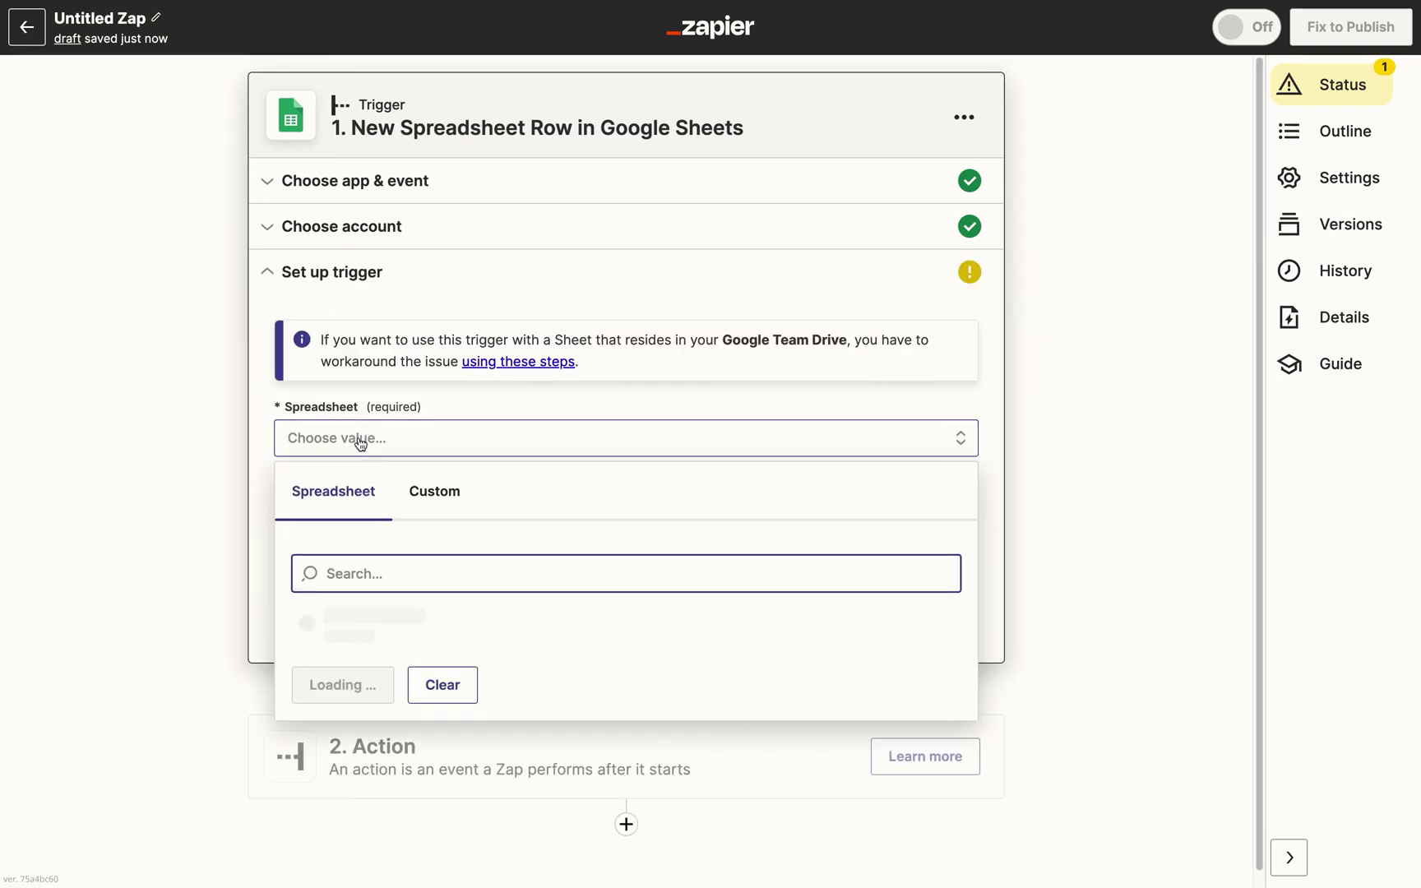
click(312, 627)
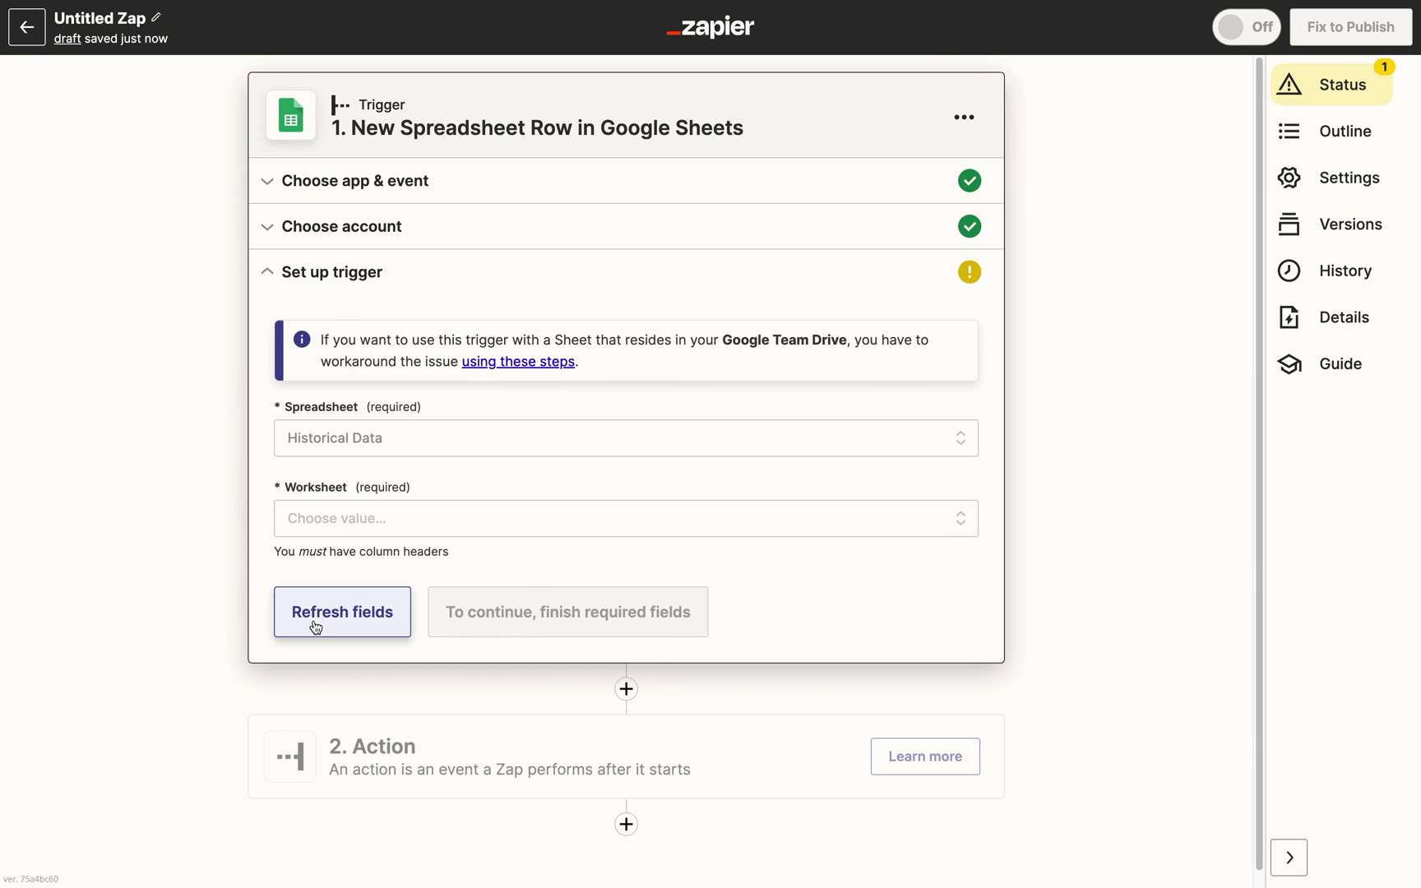
click(319, 525)
click(310, 769)
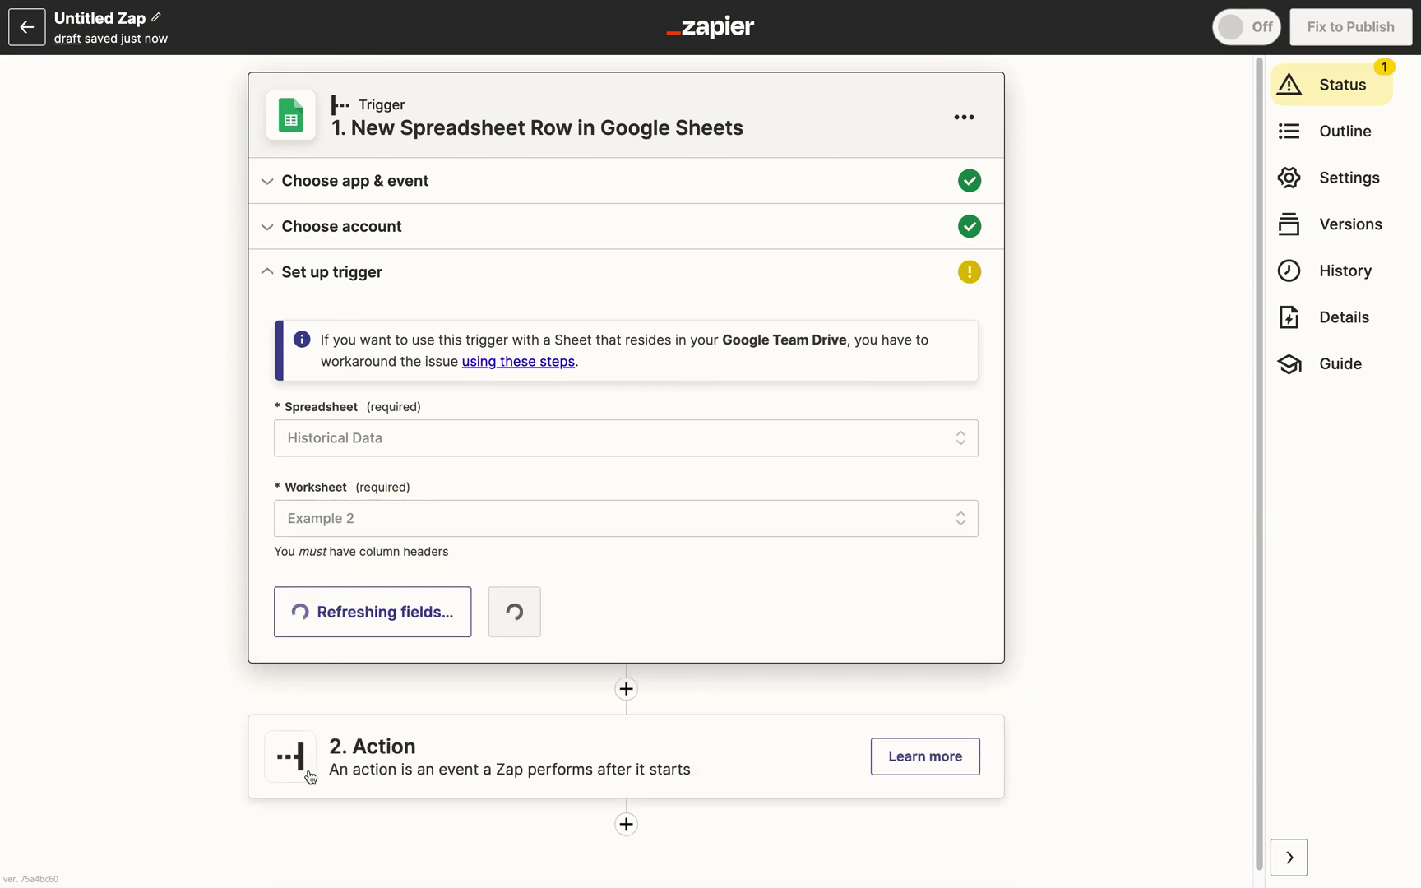
click(351, 636)
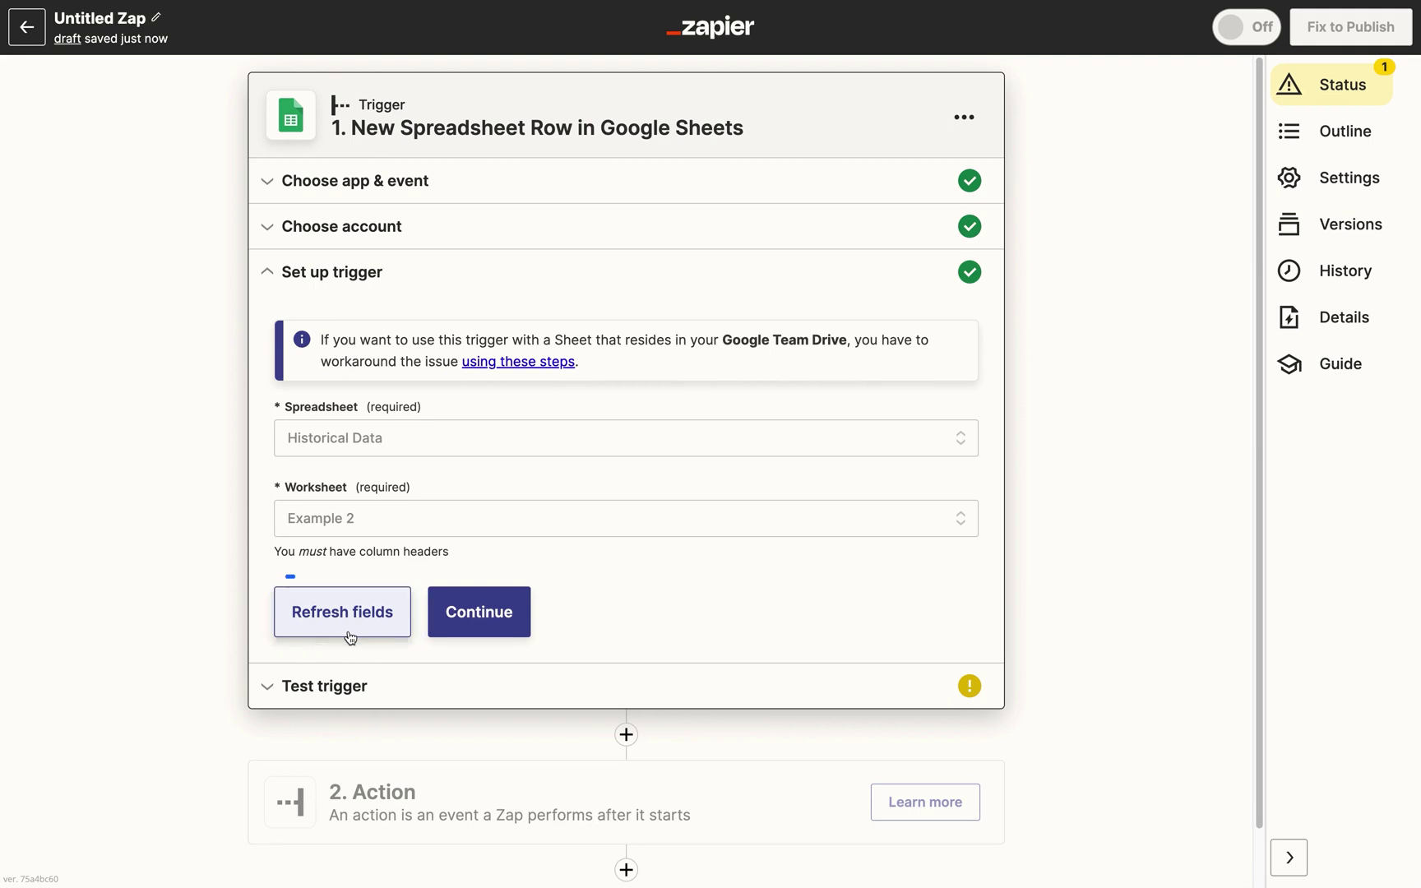
click(437, 630)
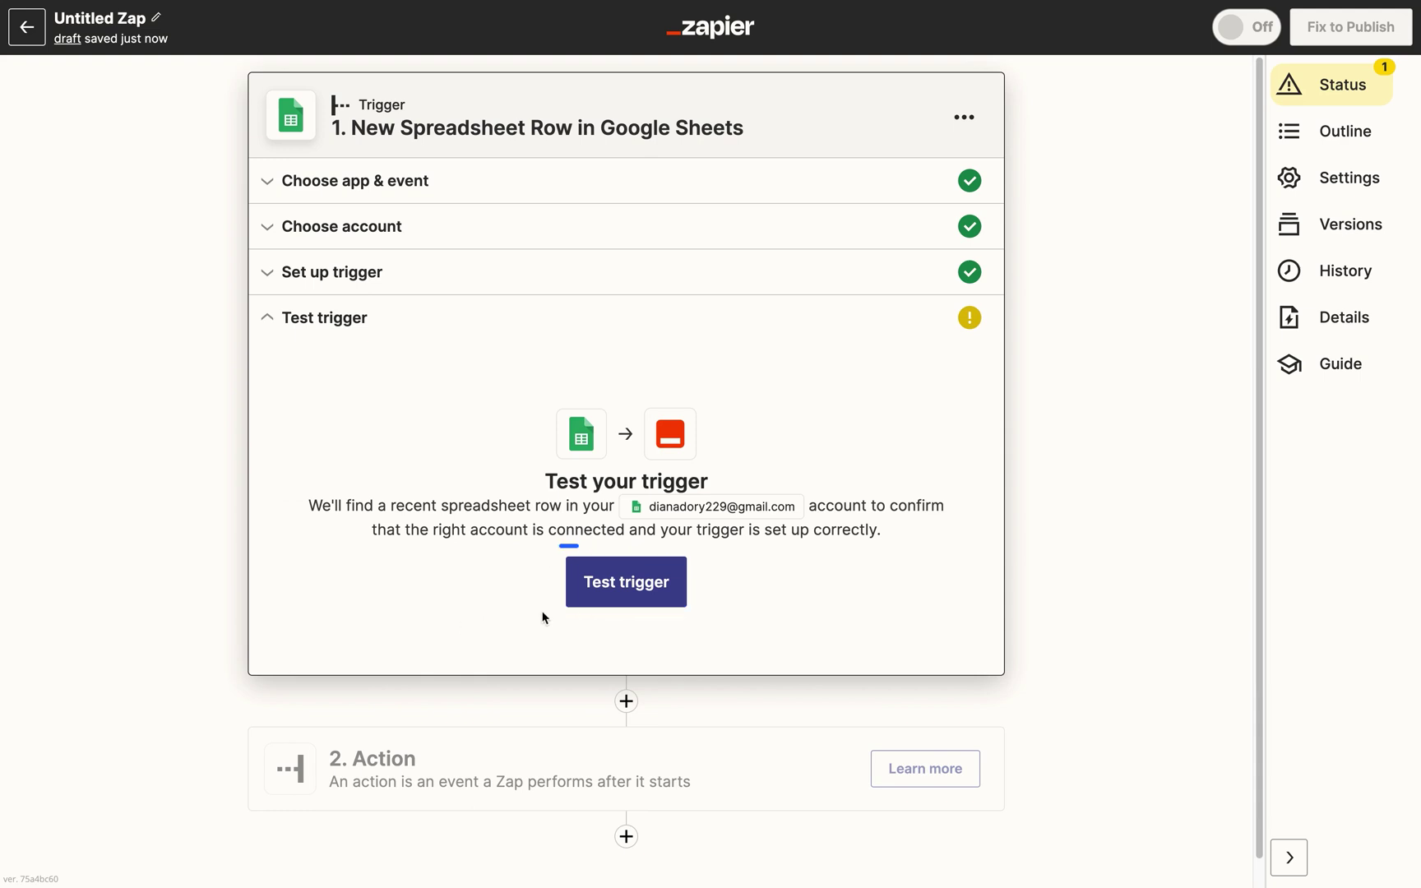
click(585, 606)
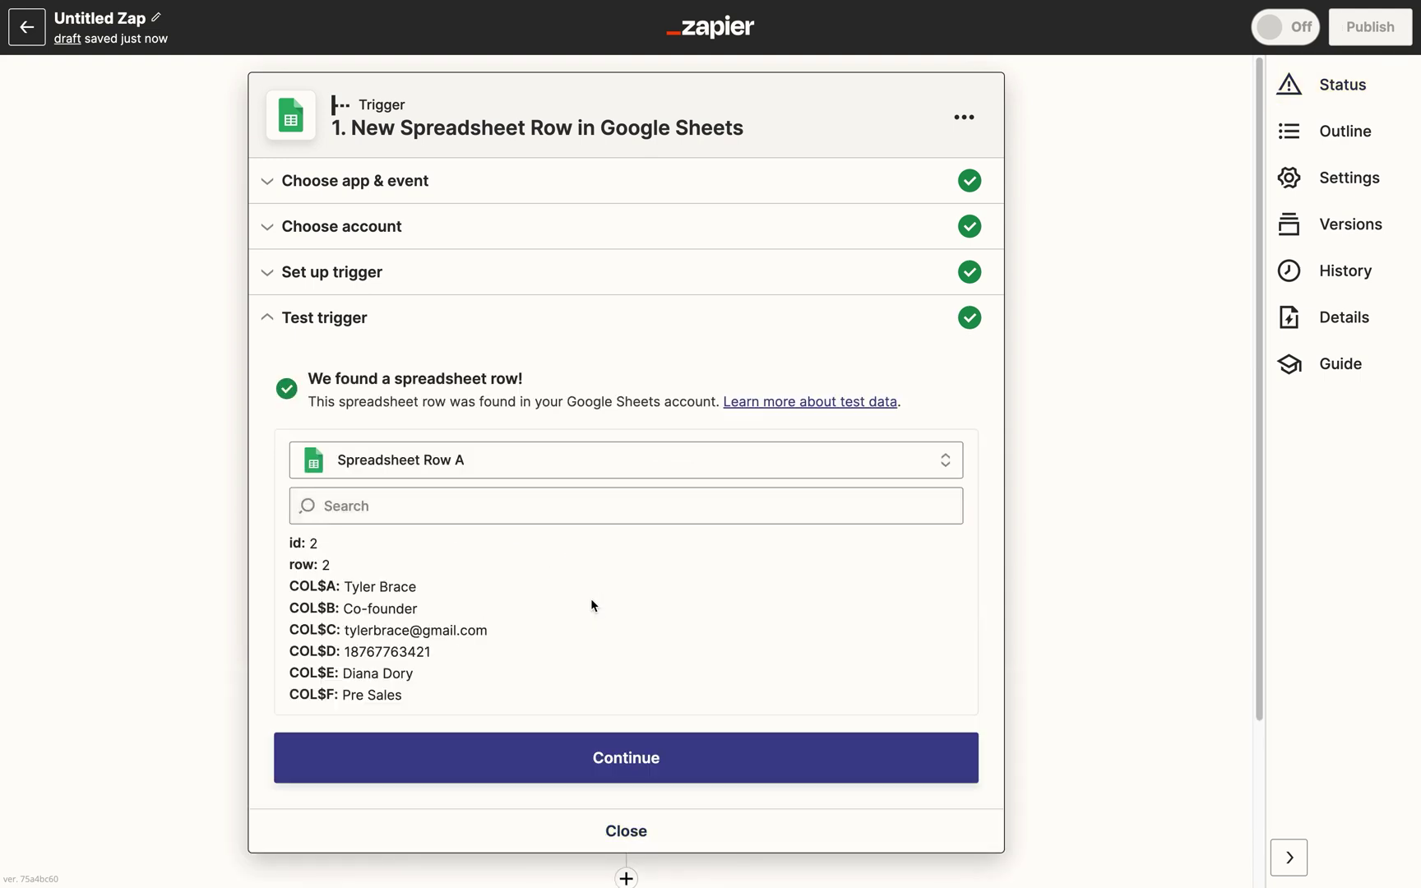
click(576, 763)
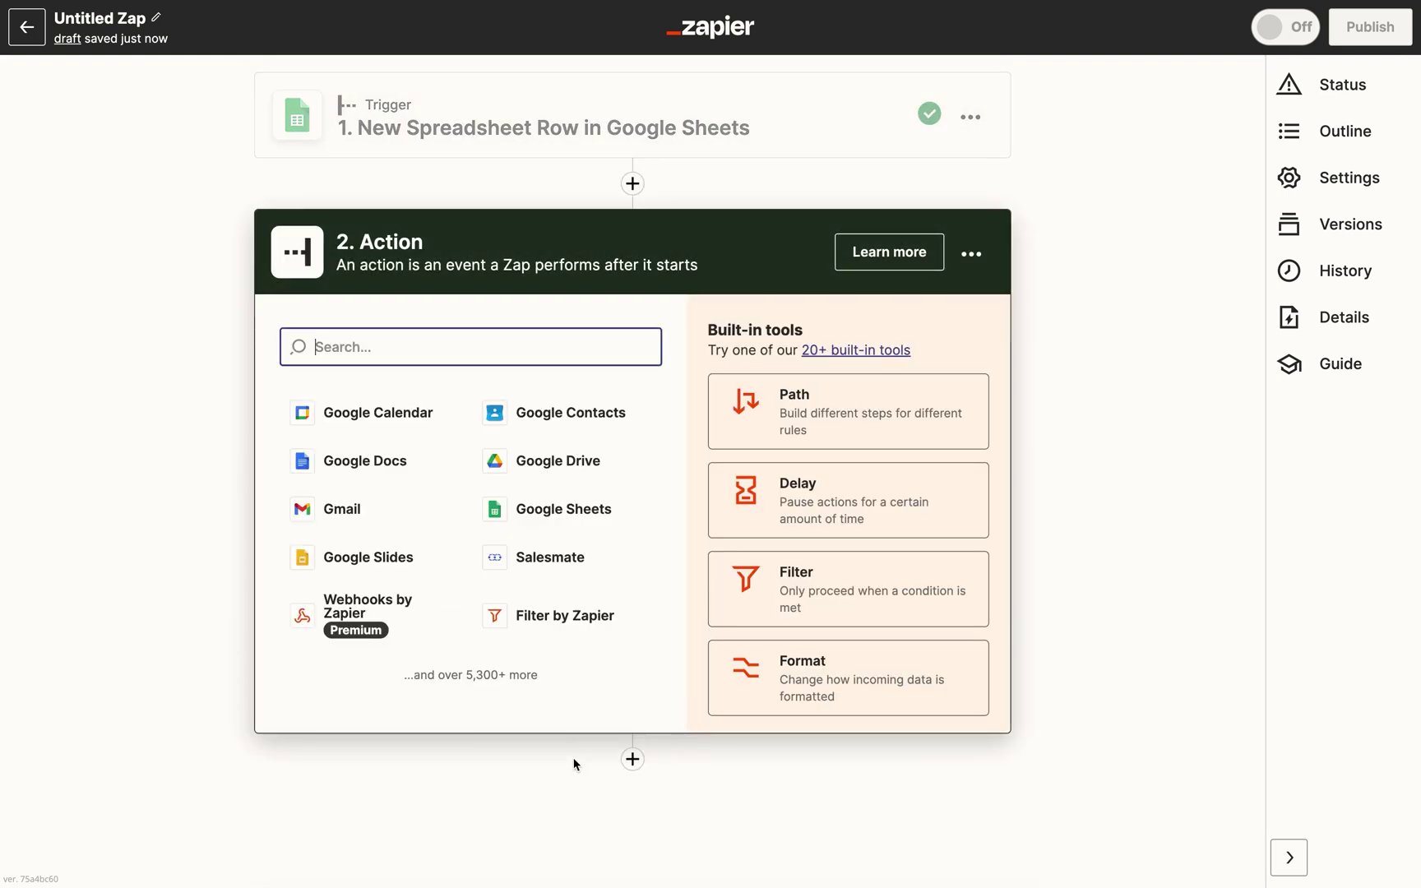
- Make step 2 Salesmate's Search or Create Contact event using the connected Salesmate account
click(539, 572)
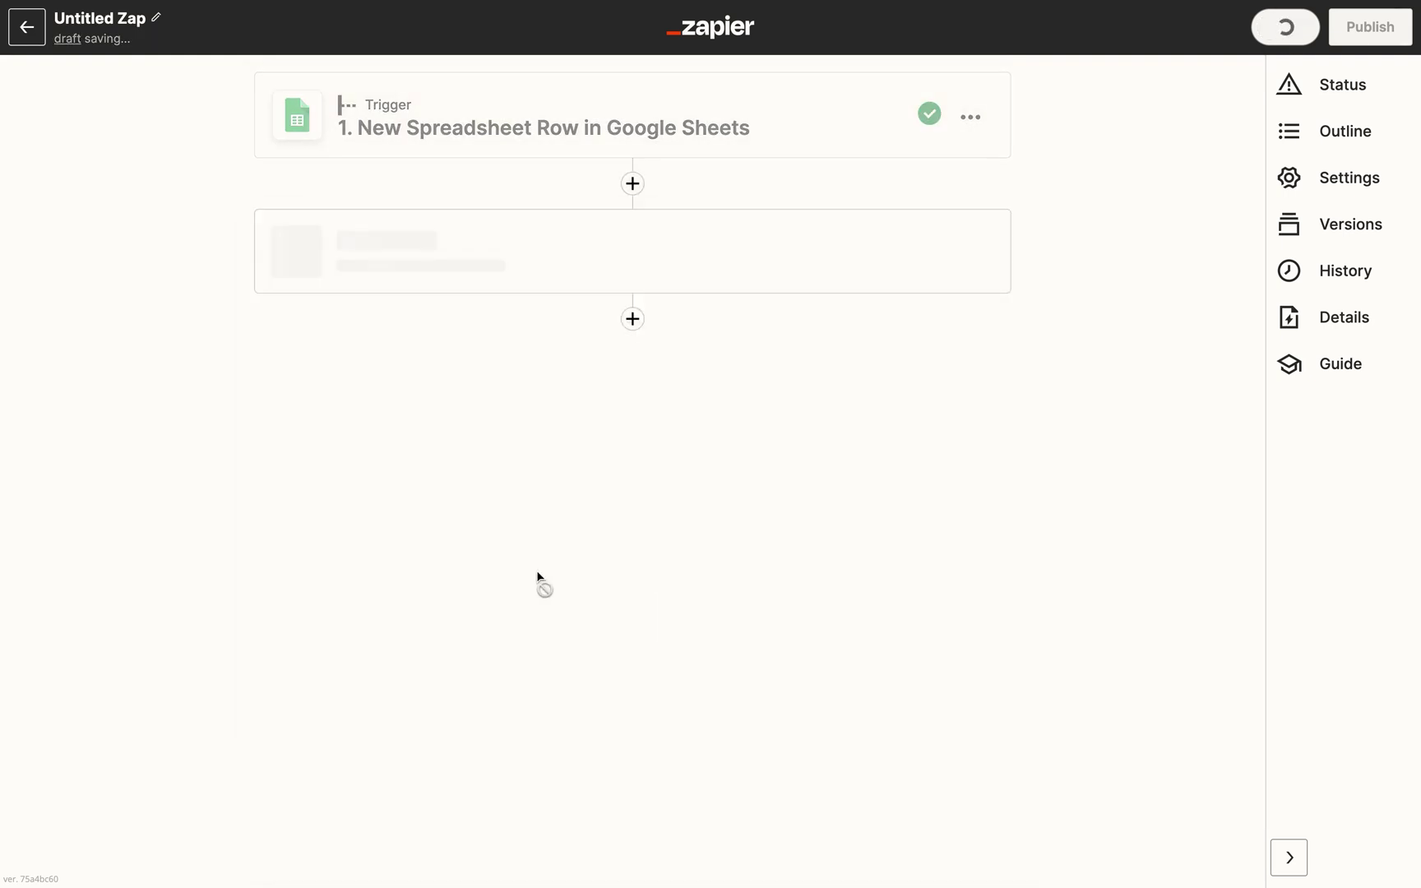
click(530, 473)
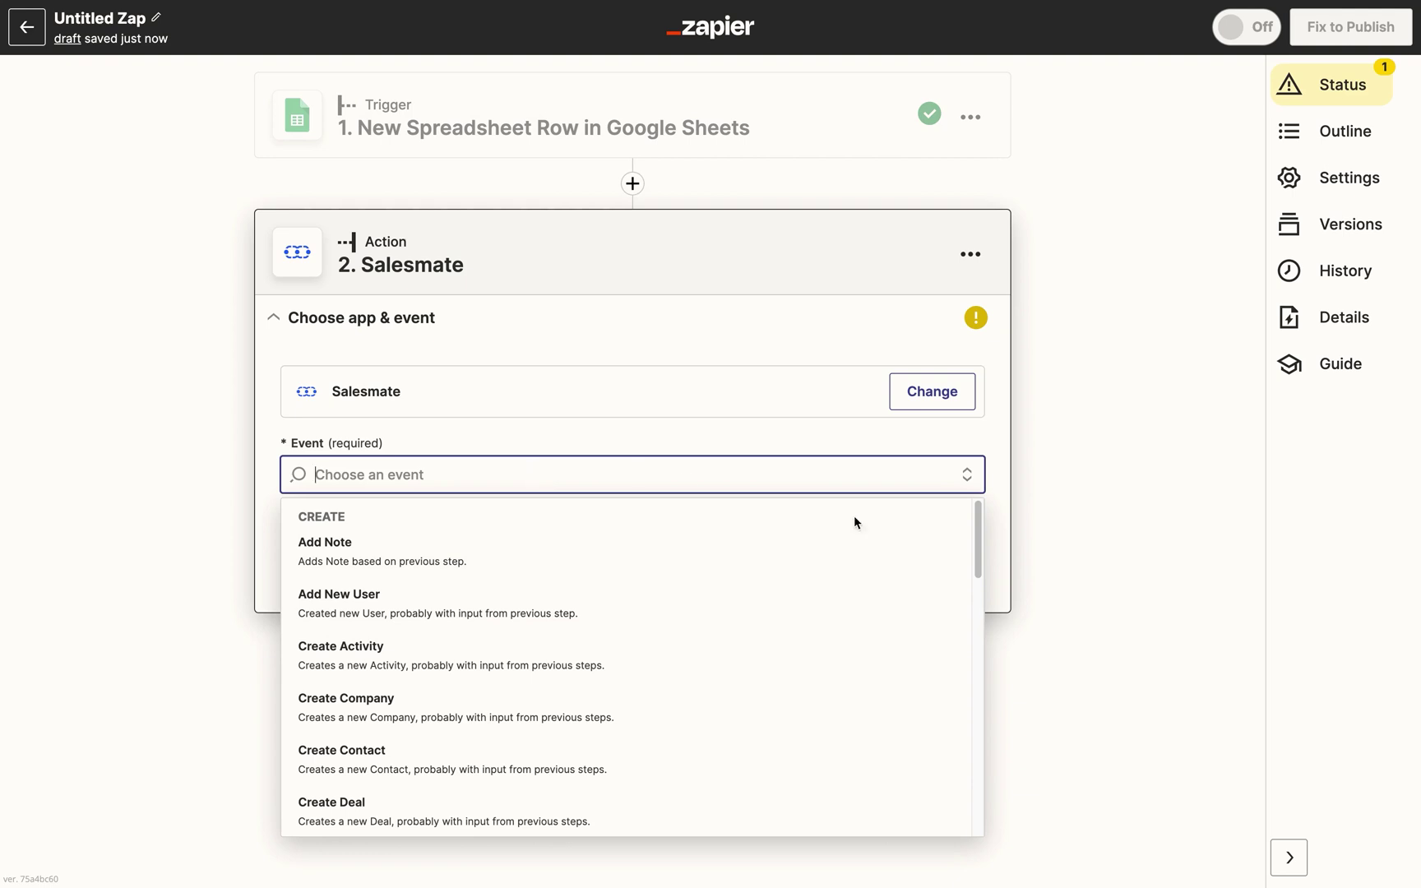
drag(979, 539, 978, 773)
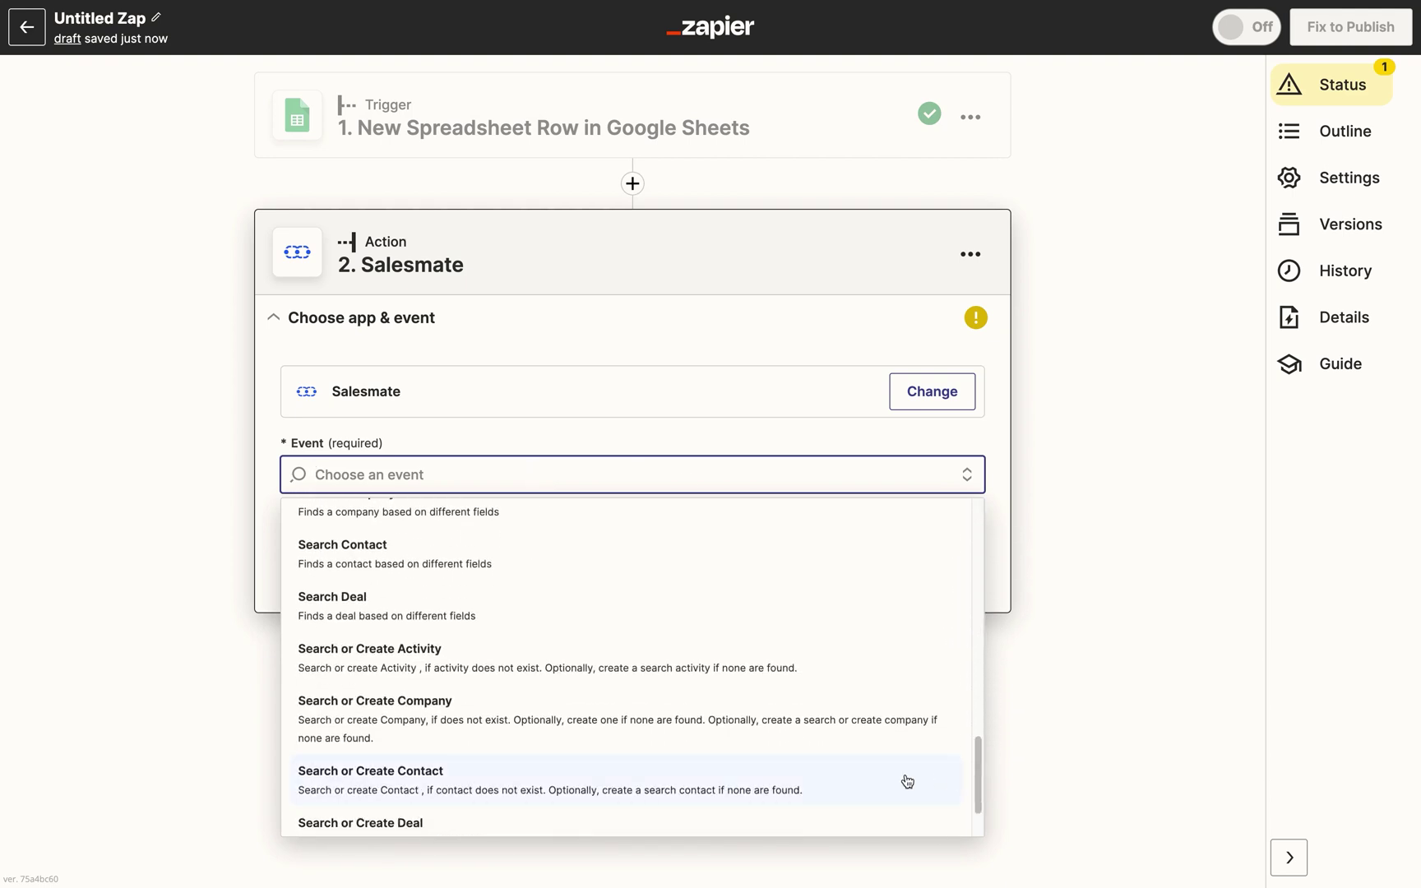
click(907, 781)
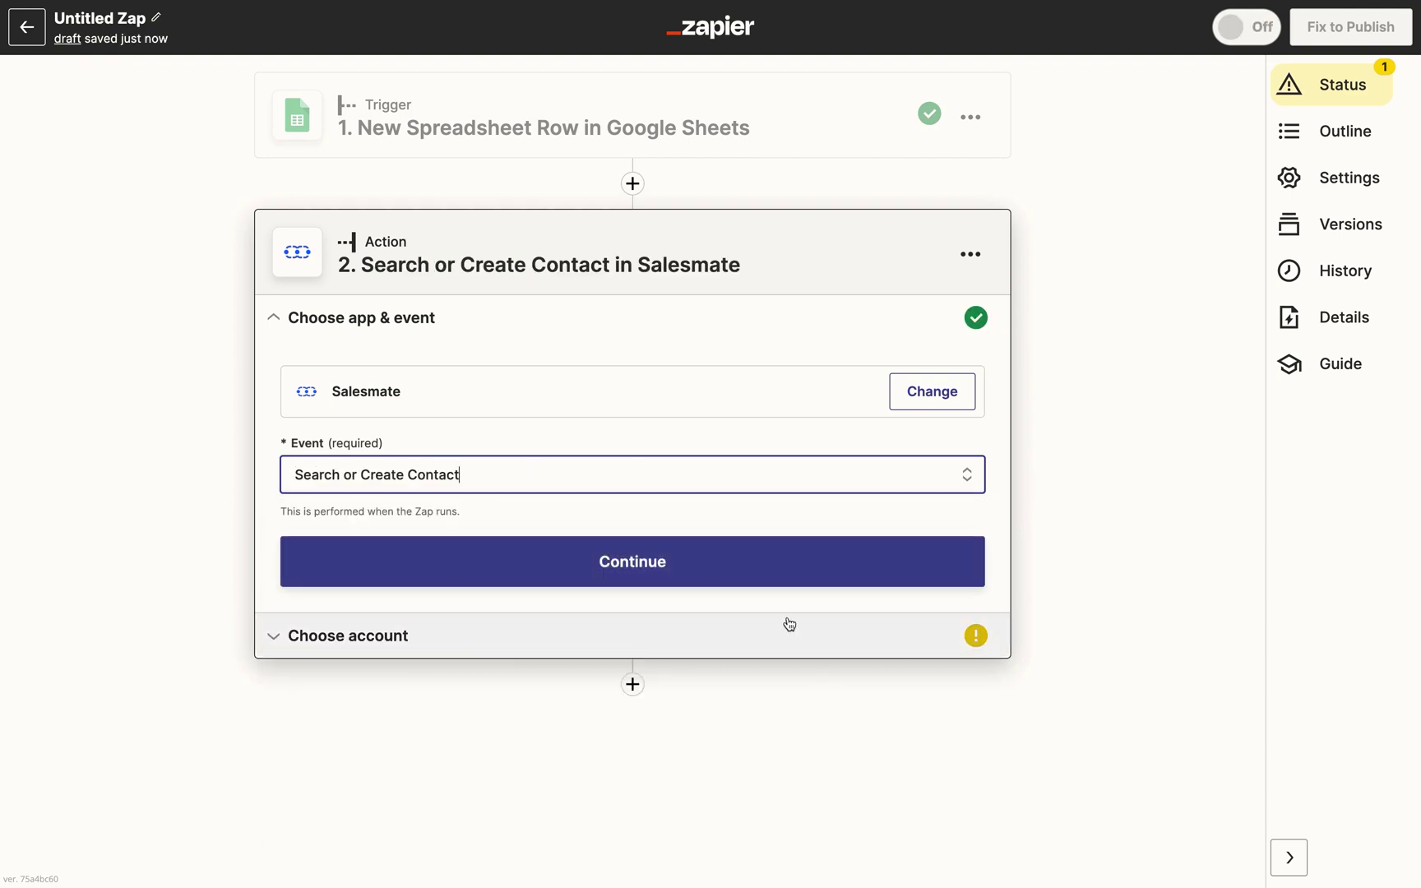
click(778, 584)
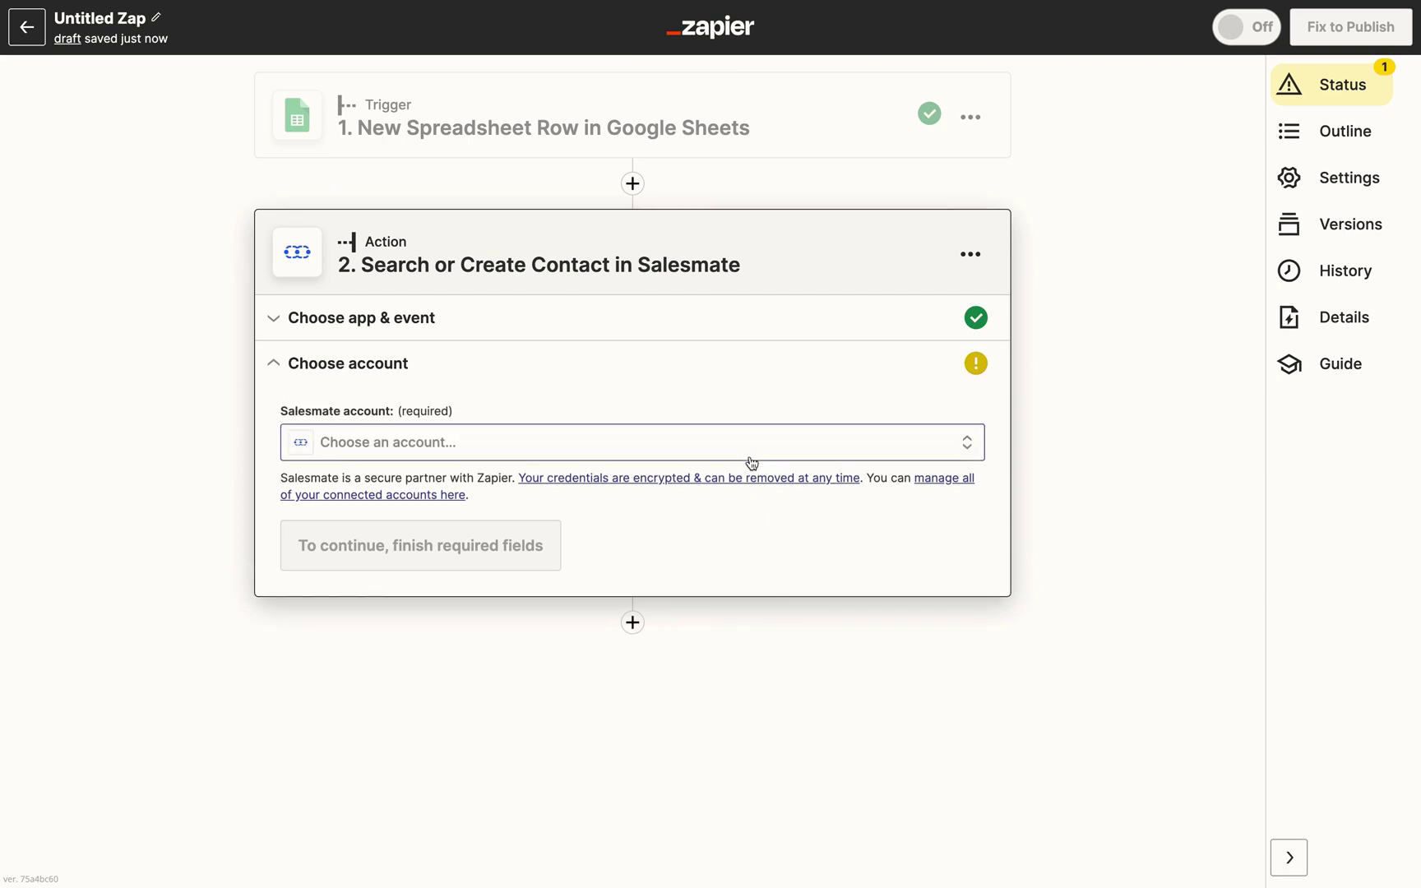
click(751, 456)
click(302, 593)
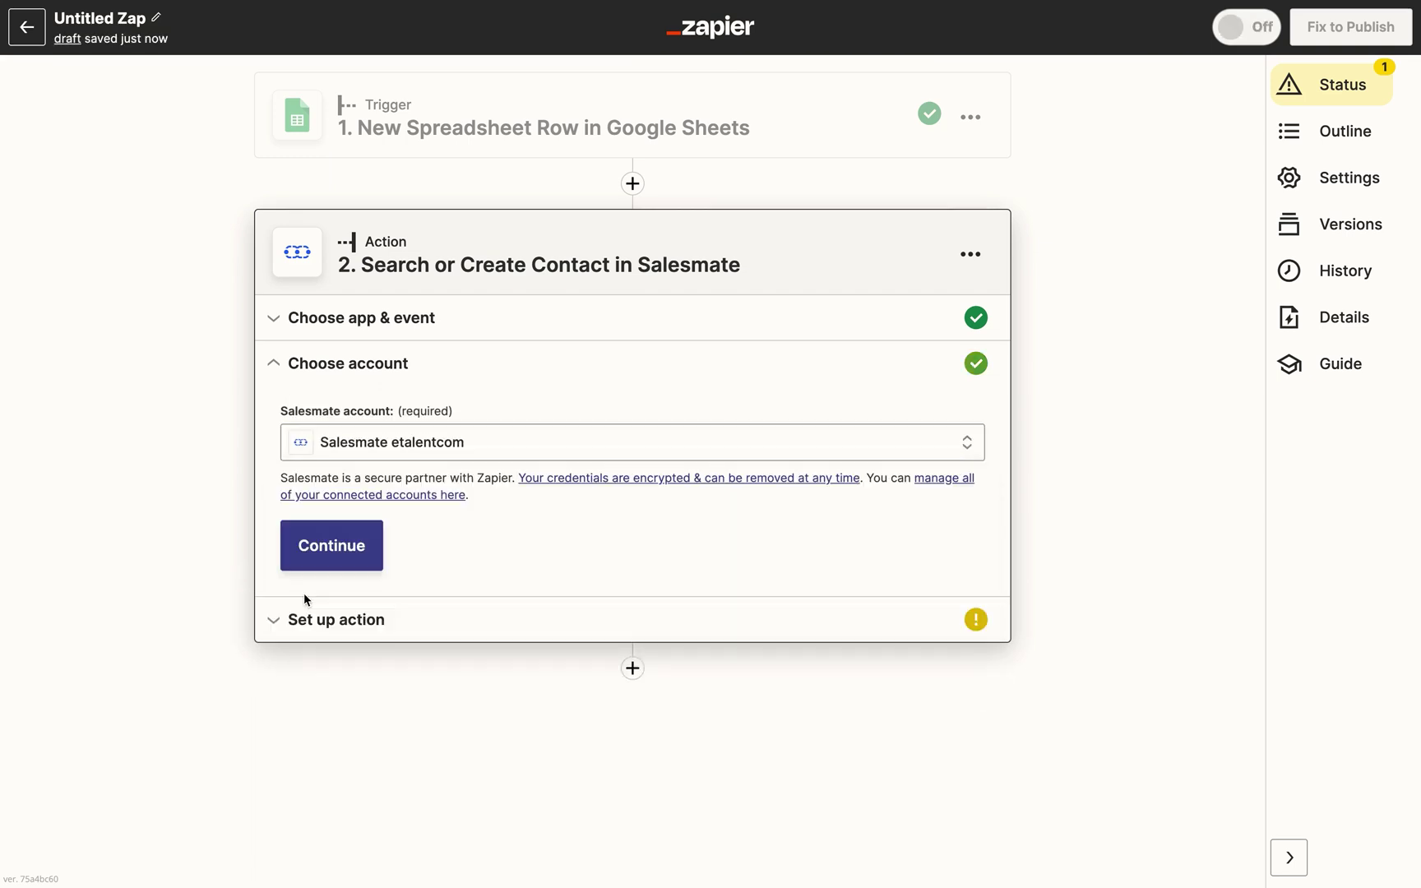
- Search contacts by Email mapped from the sheet row's Email, keeping success-when-nothing-found at No
click(315, 568)
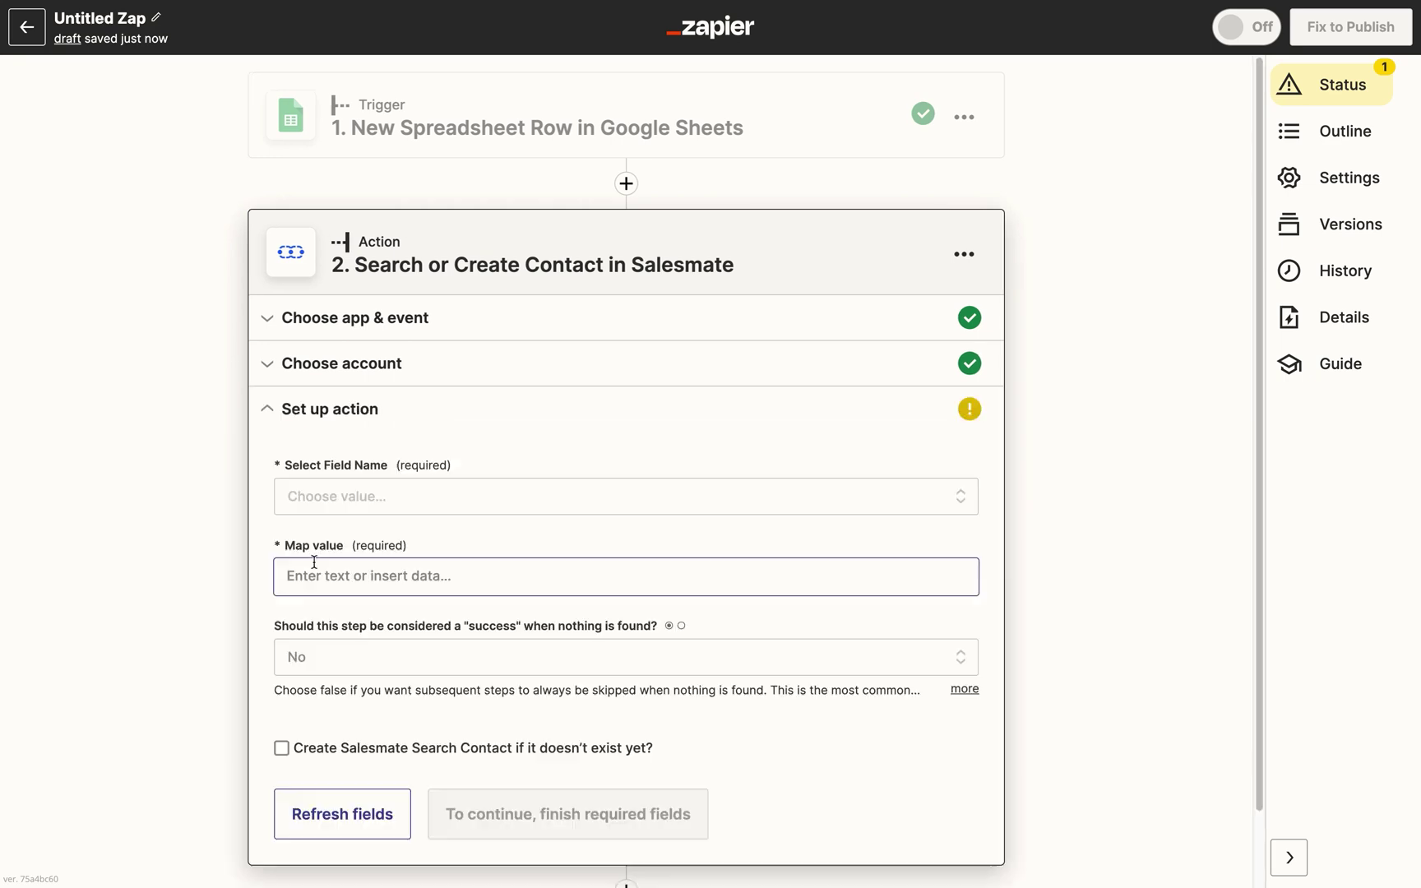
click(316, 495)
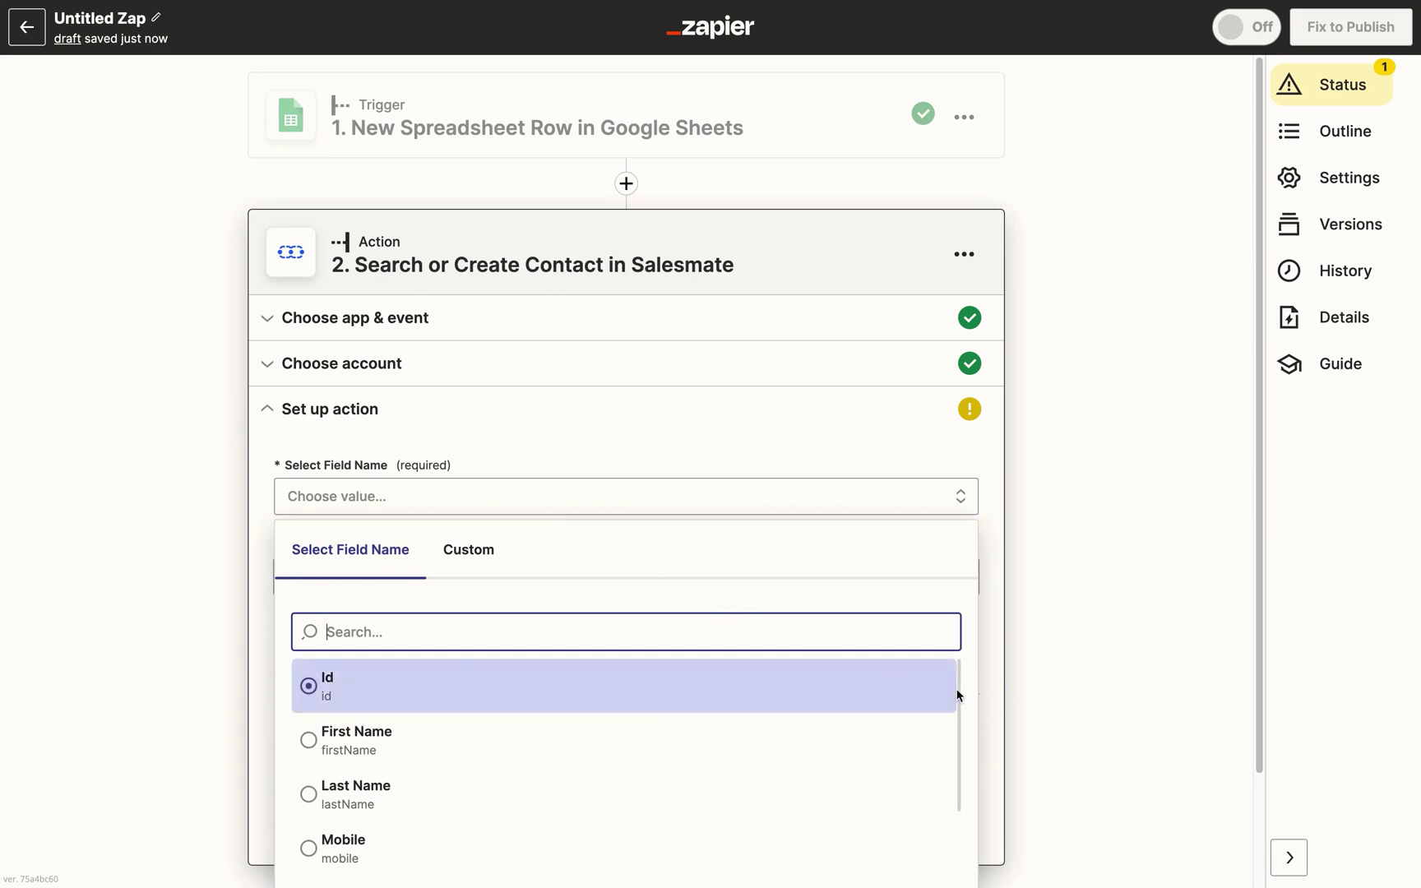
drag(961, 691, 962, 735)
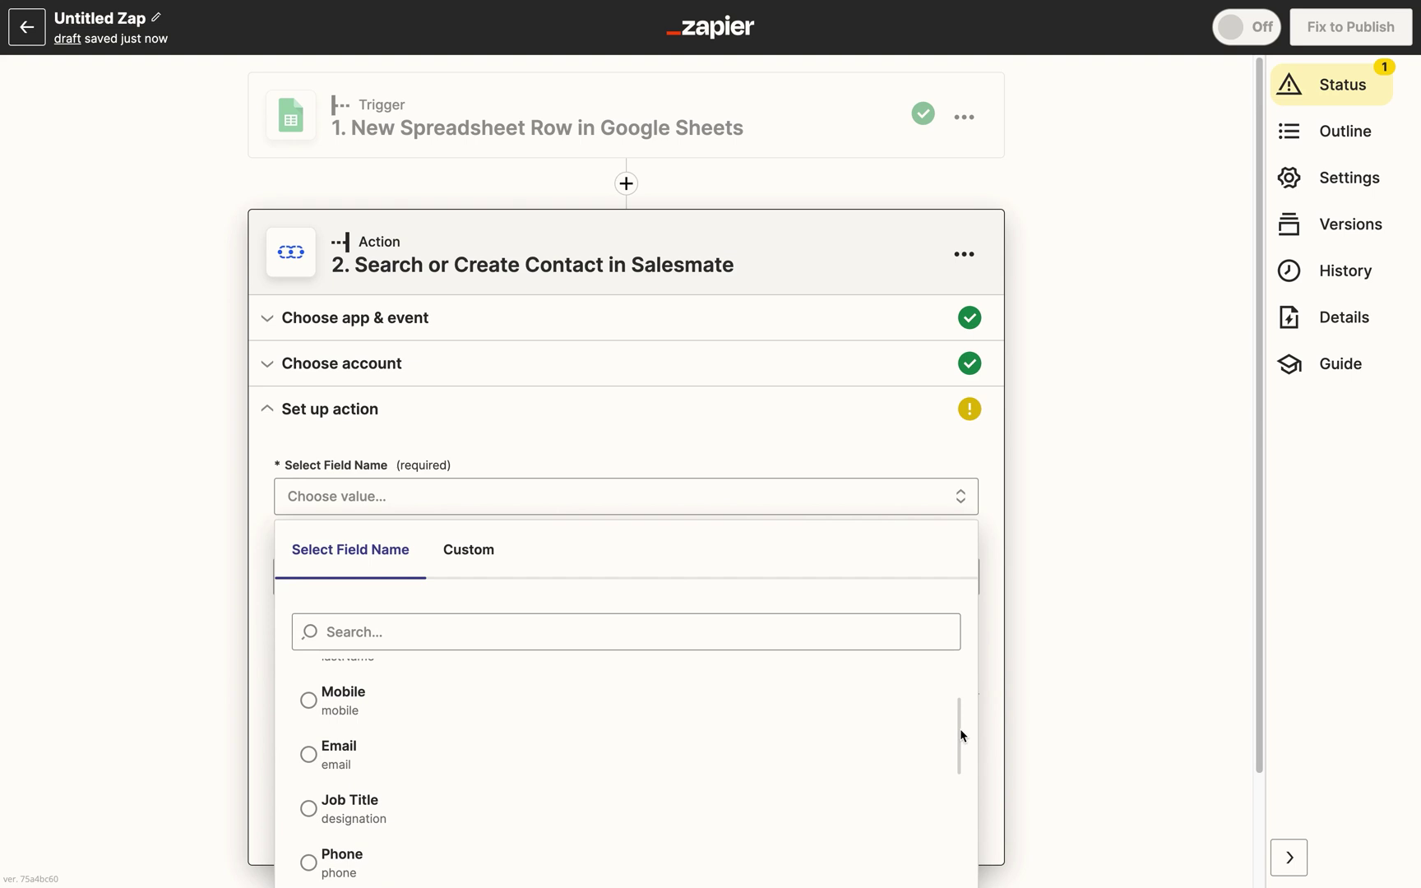
click(912, 755)
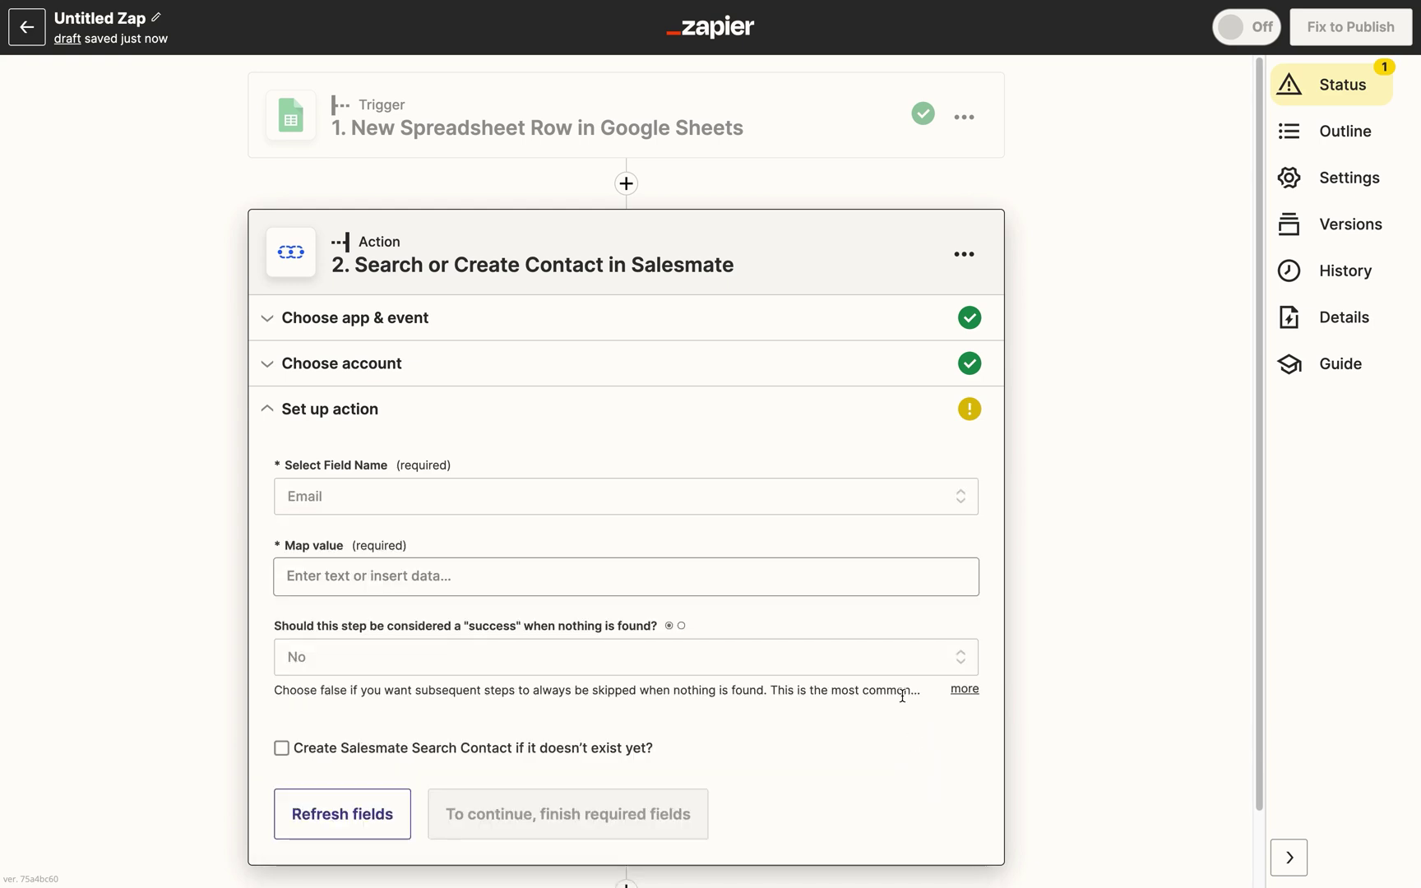
click(866, 584)
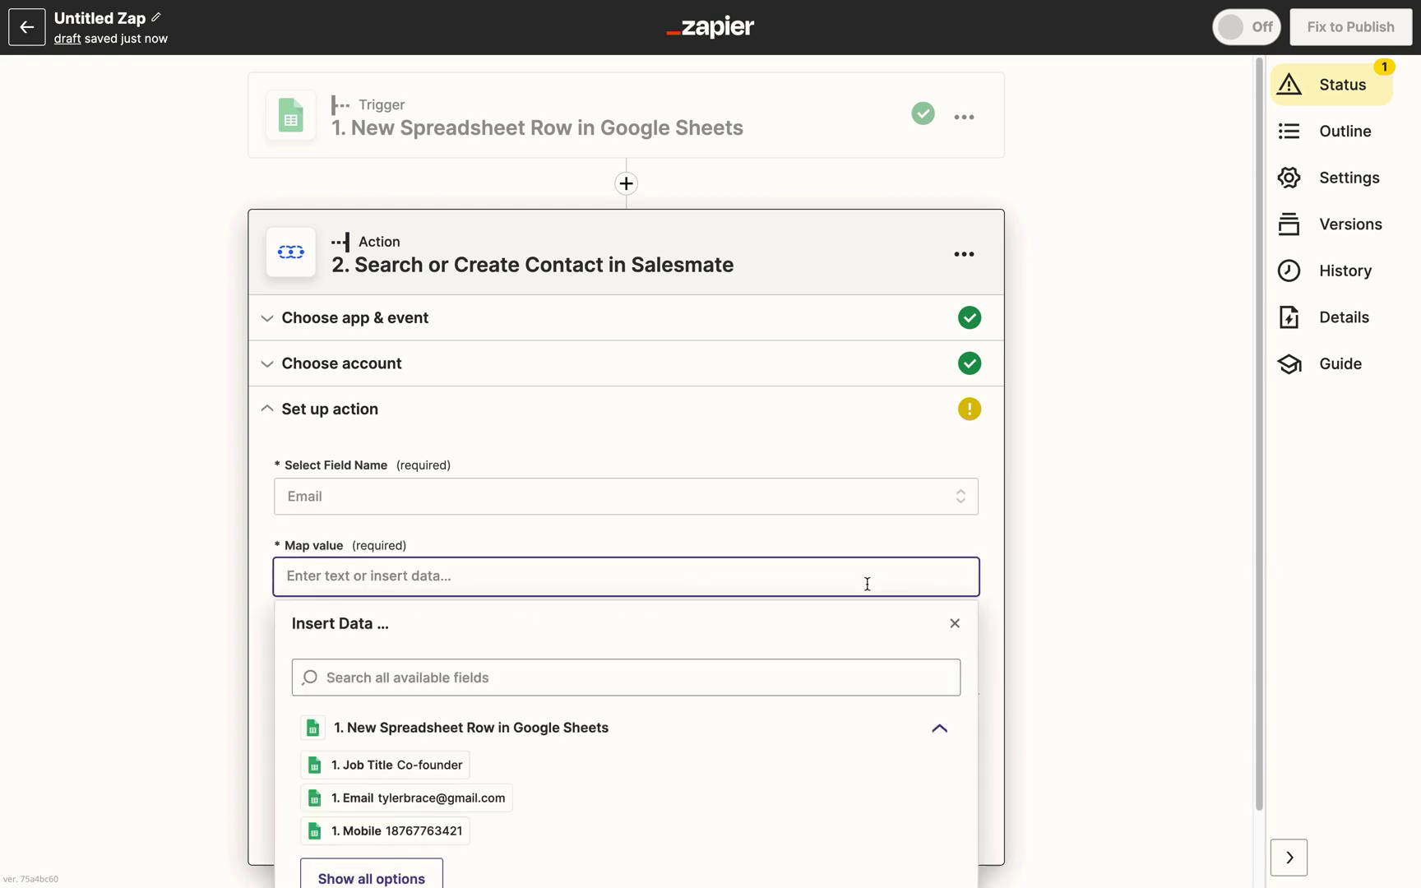
click(506, 806)
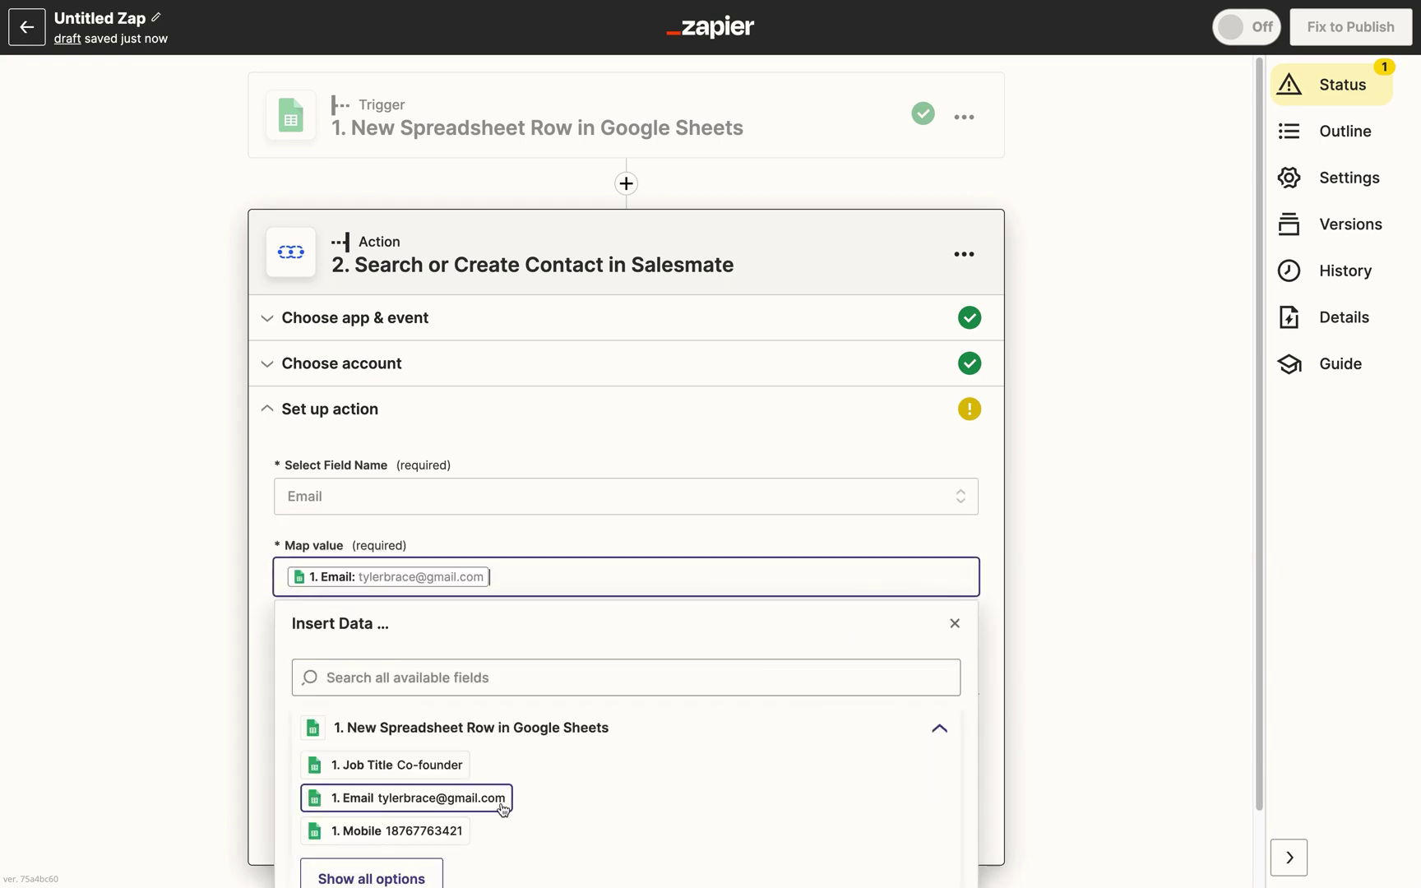
click(967, 631)
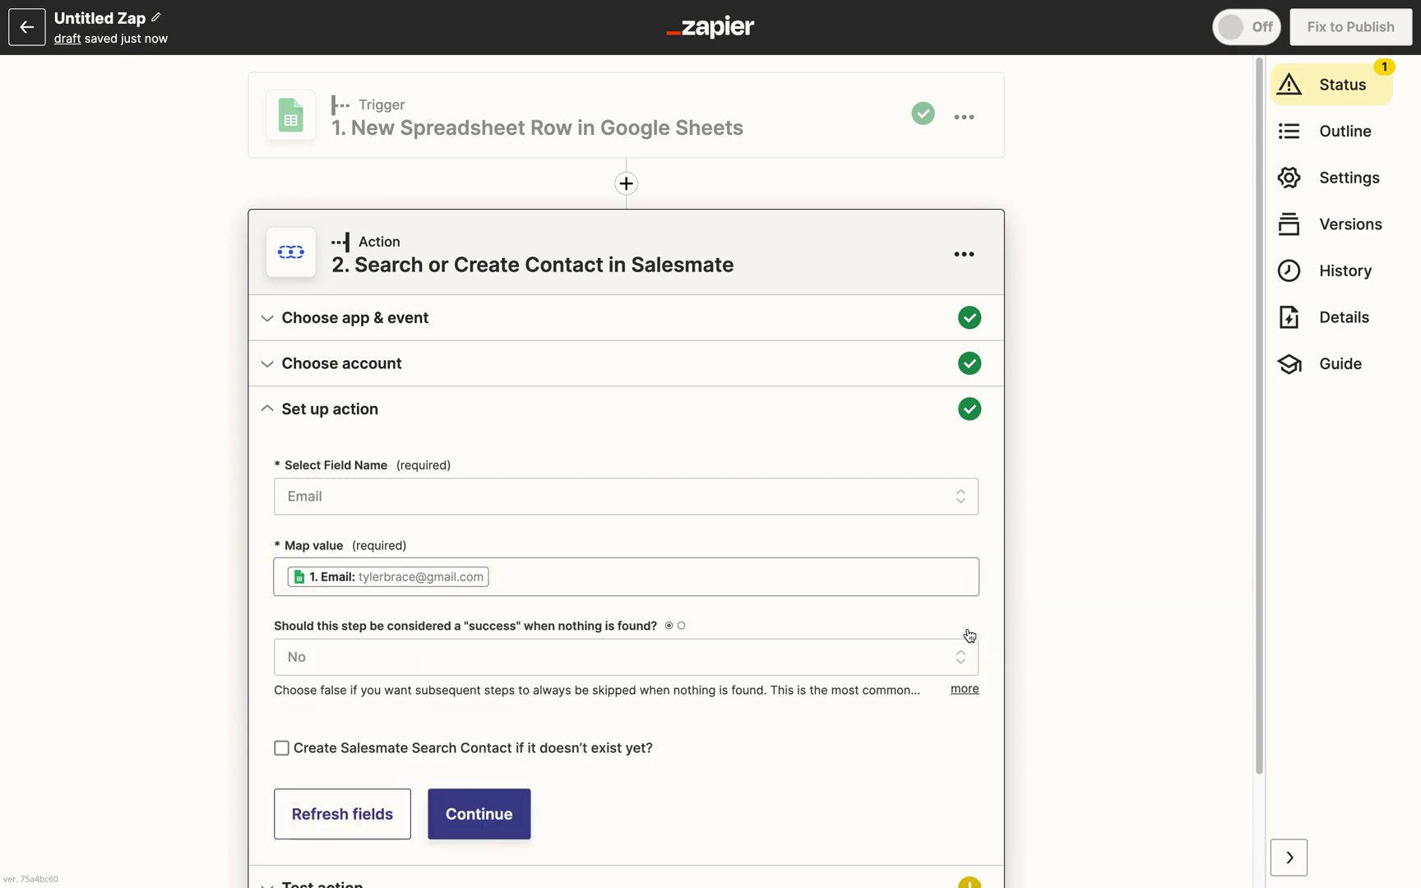
click(962, 658)
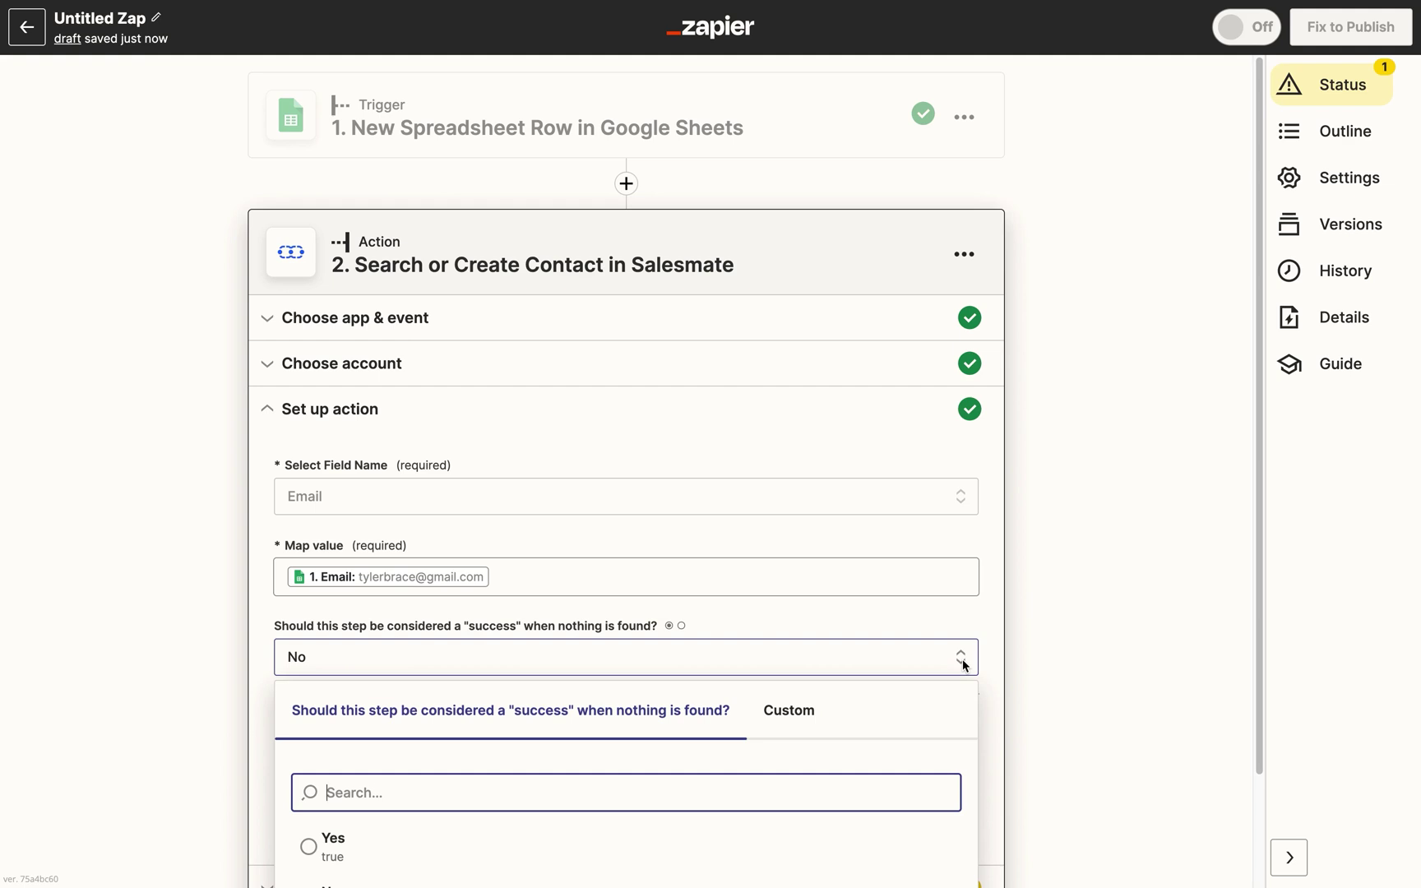
drag(1259, 656, 1273, 781)
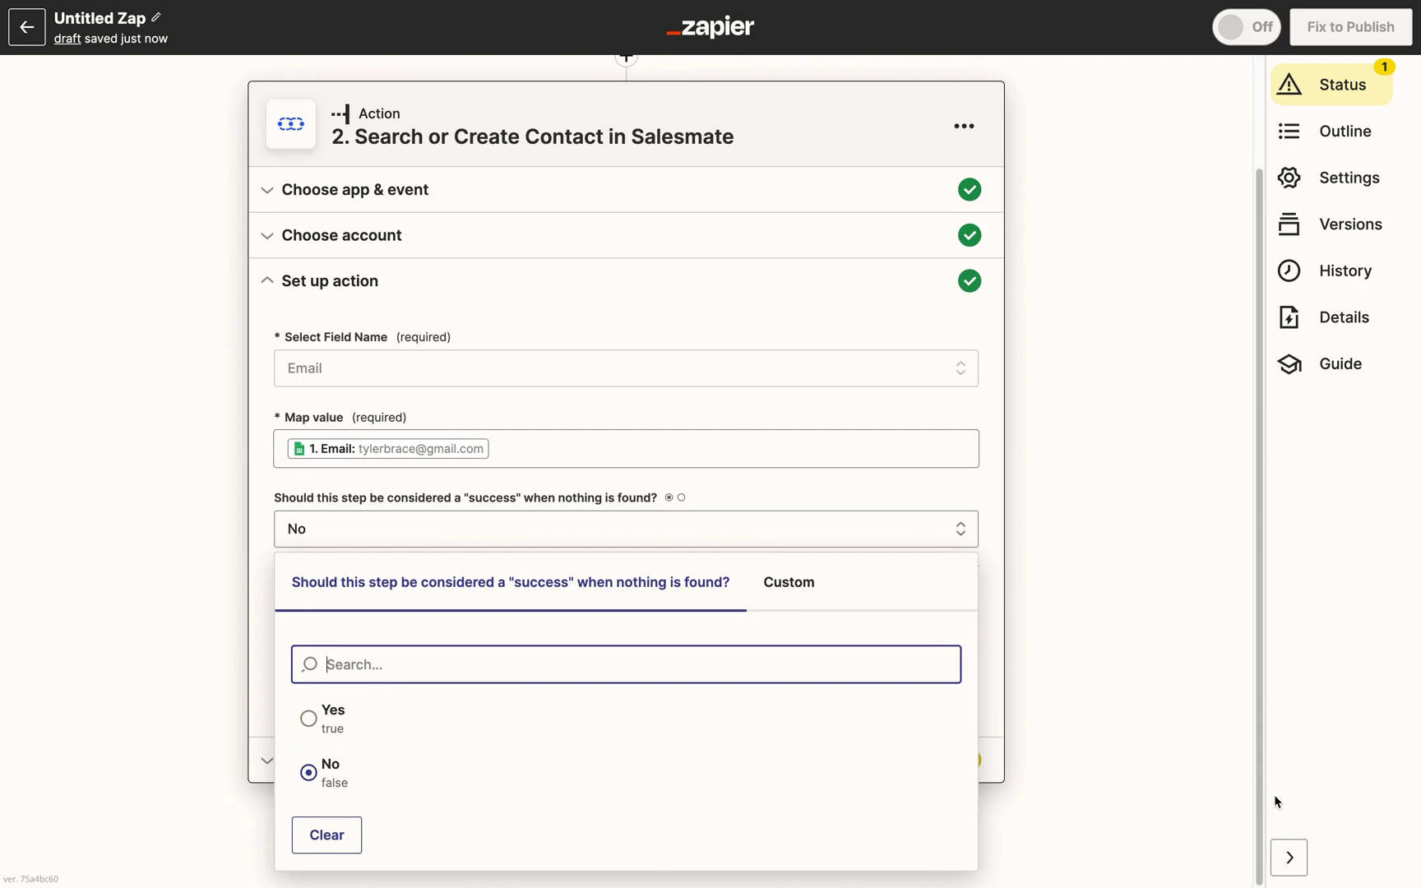
click(632, 773)
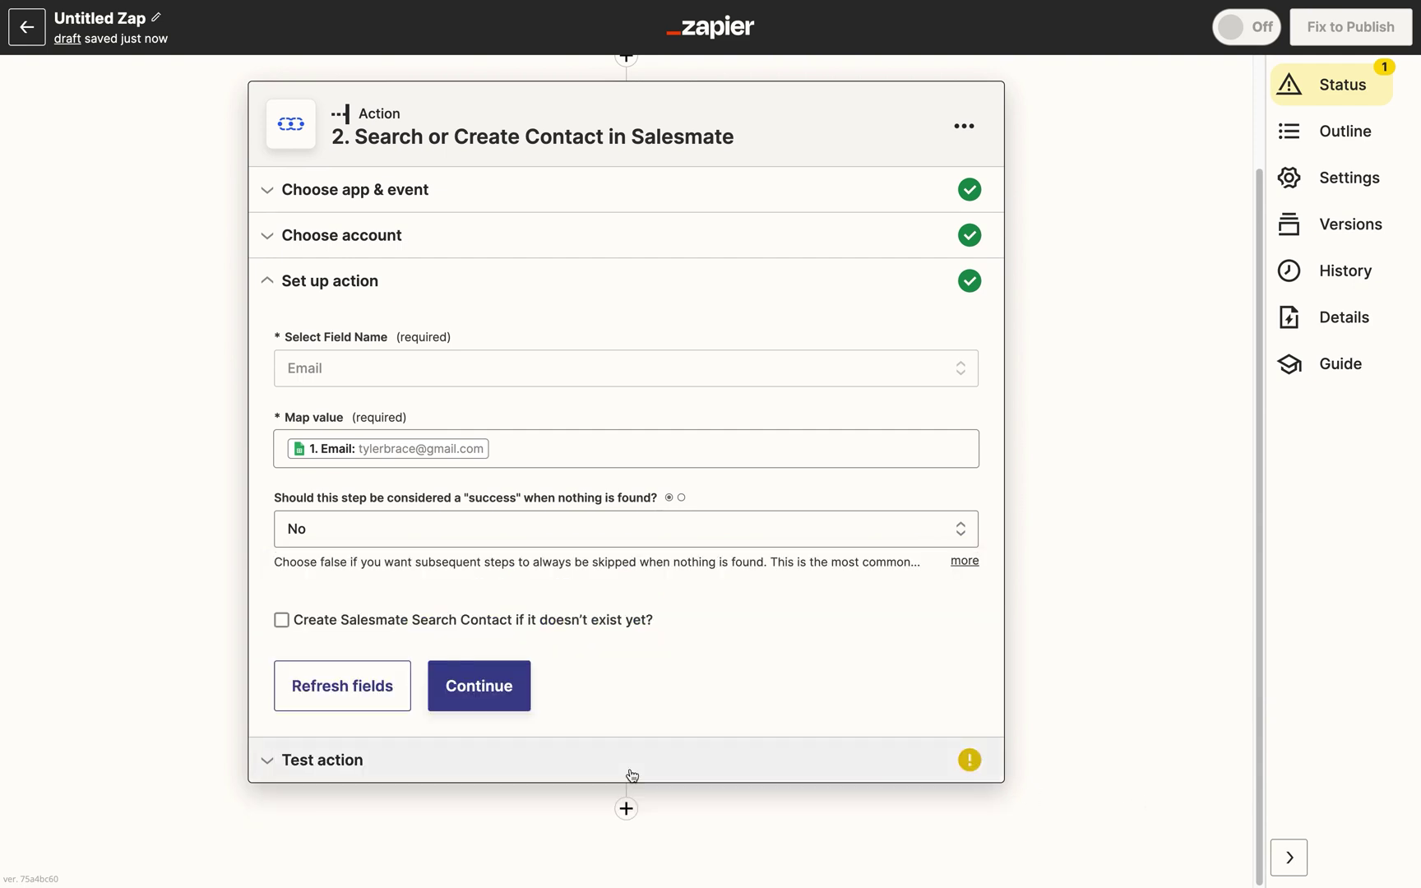
- Enable creating missing contacts, mapping First Name, Mobile and Email from the sheet's columns
click(284, 621)
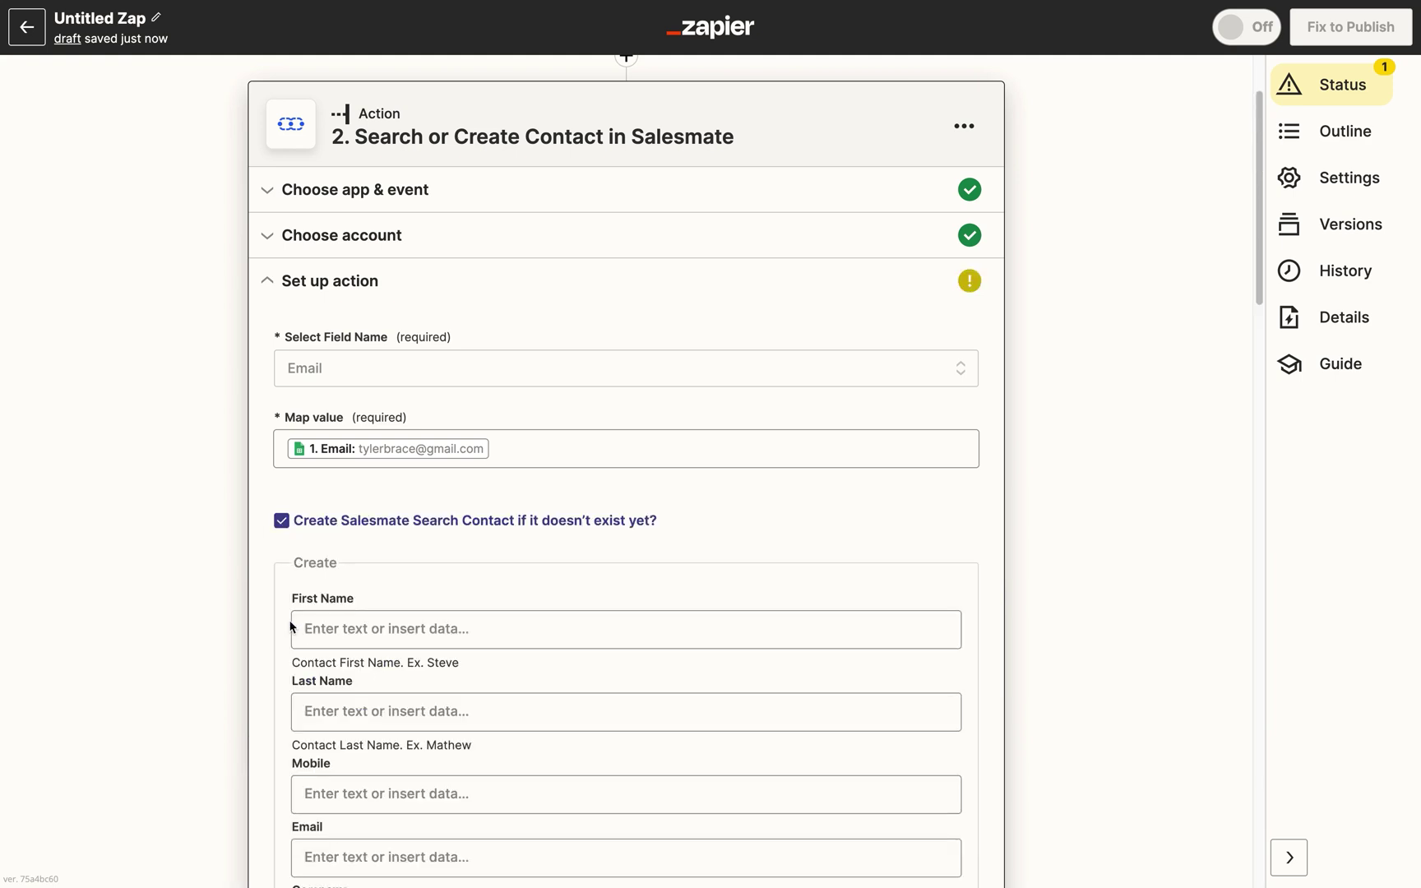
click(293, 628)
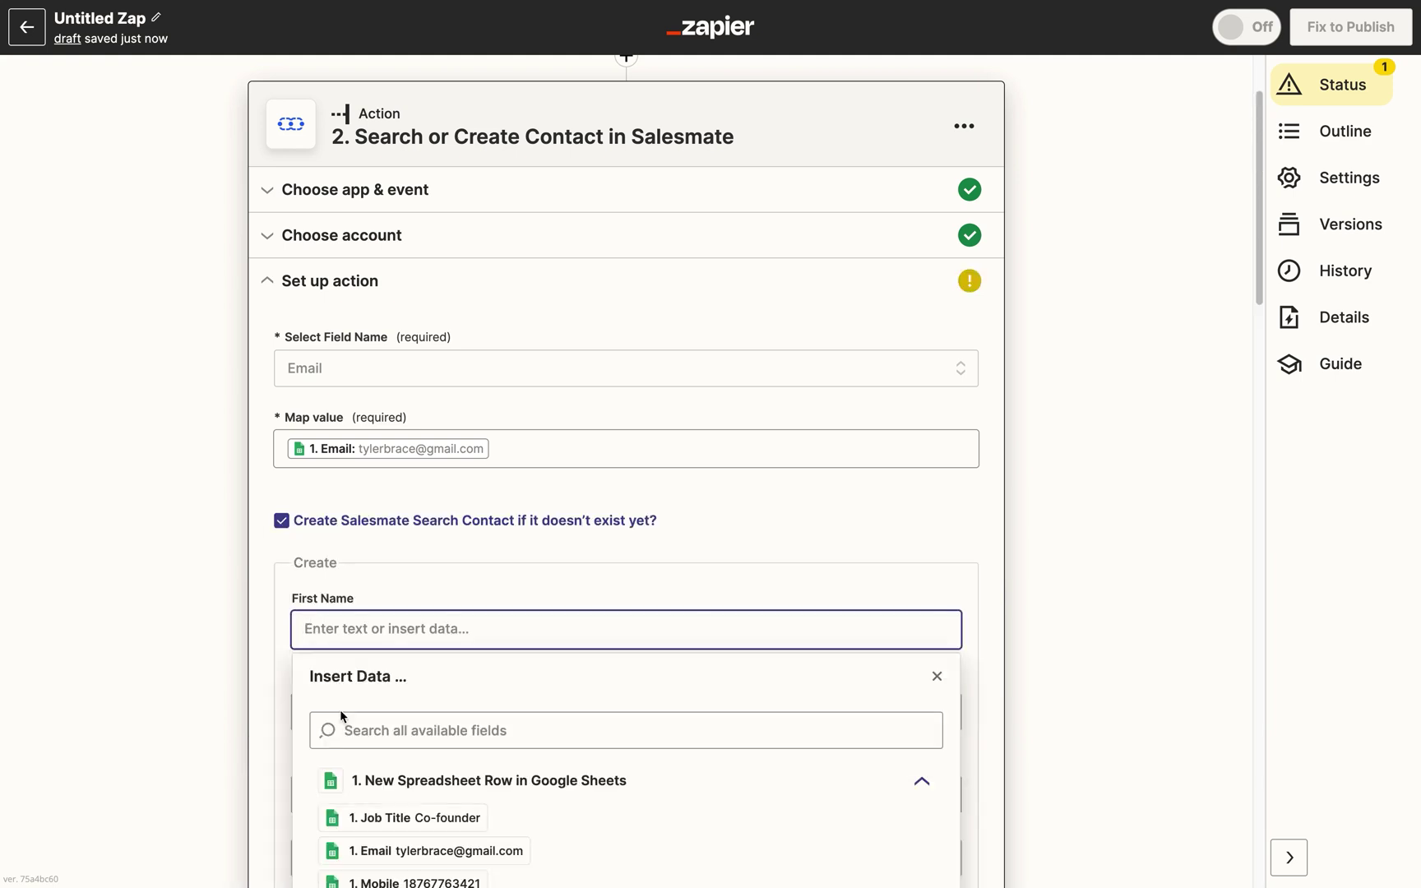
text(Na)
click(359, 812)
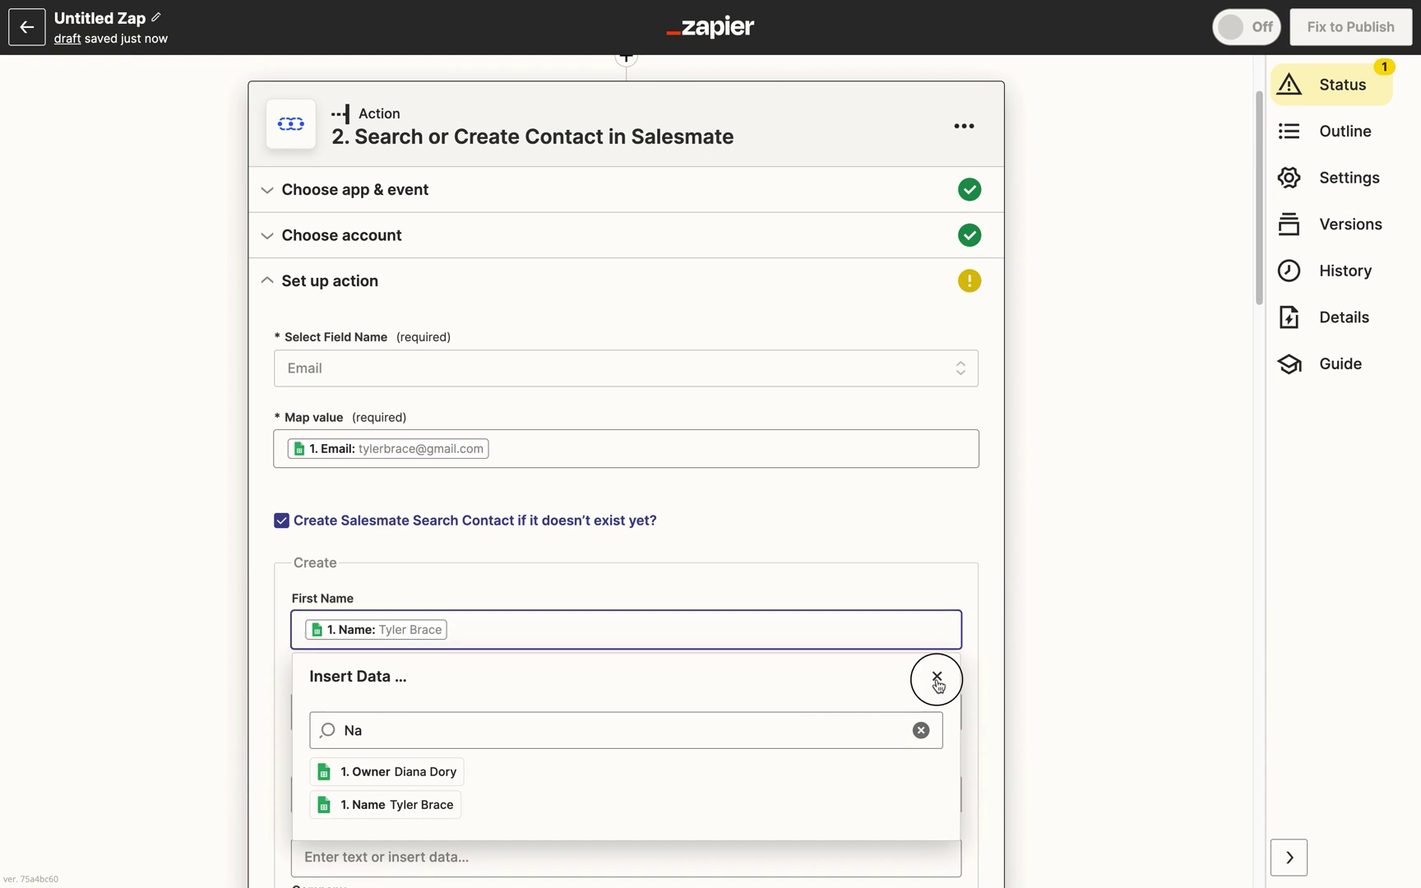
click(937, 676)
drag(1256, 284, 1259, 394)
click(912, 380)
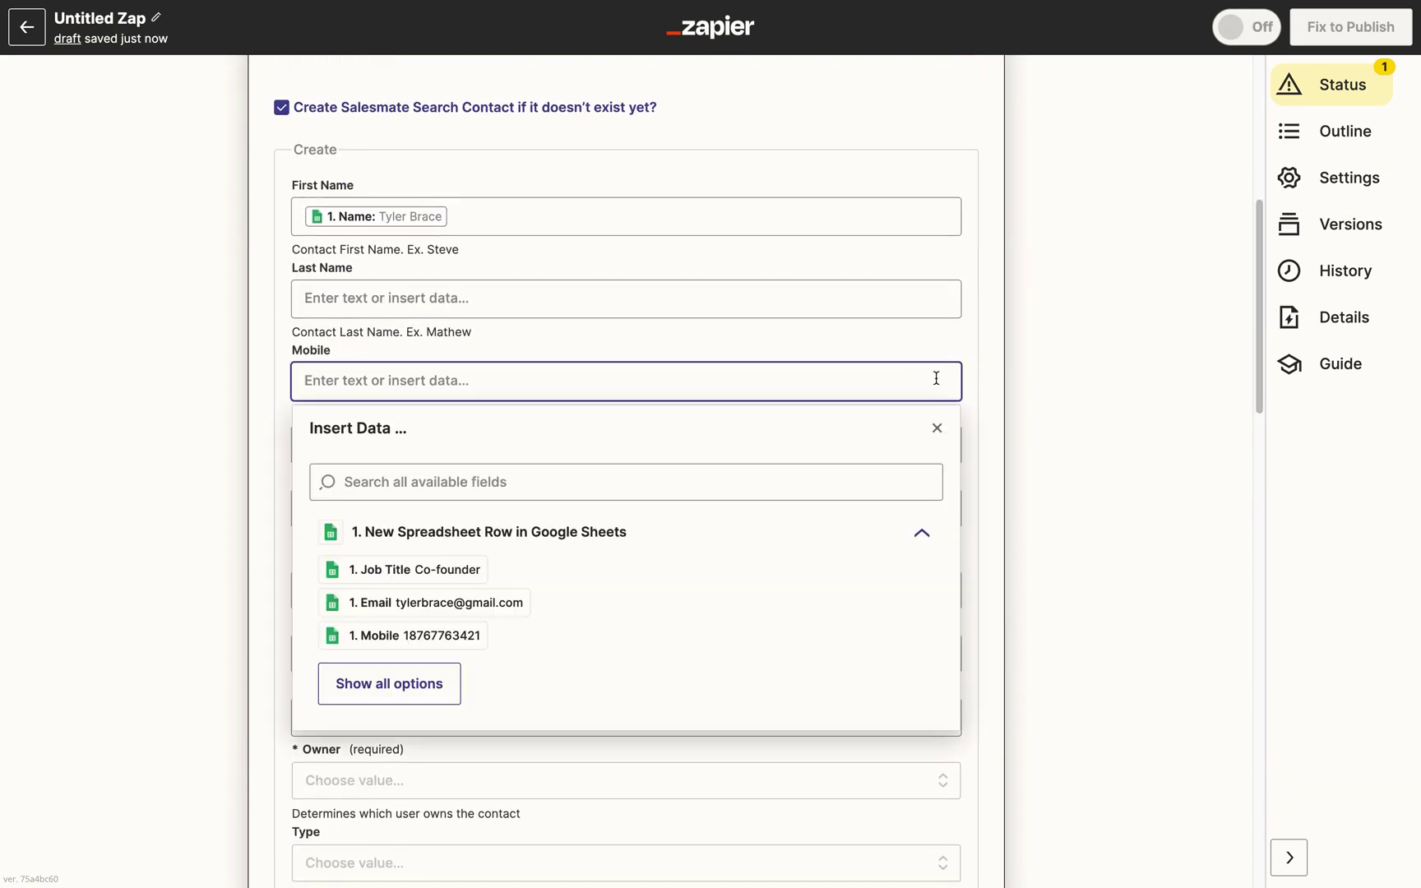
click(406, 636)
click(913, 444)
click(436, 665)
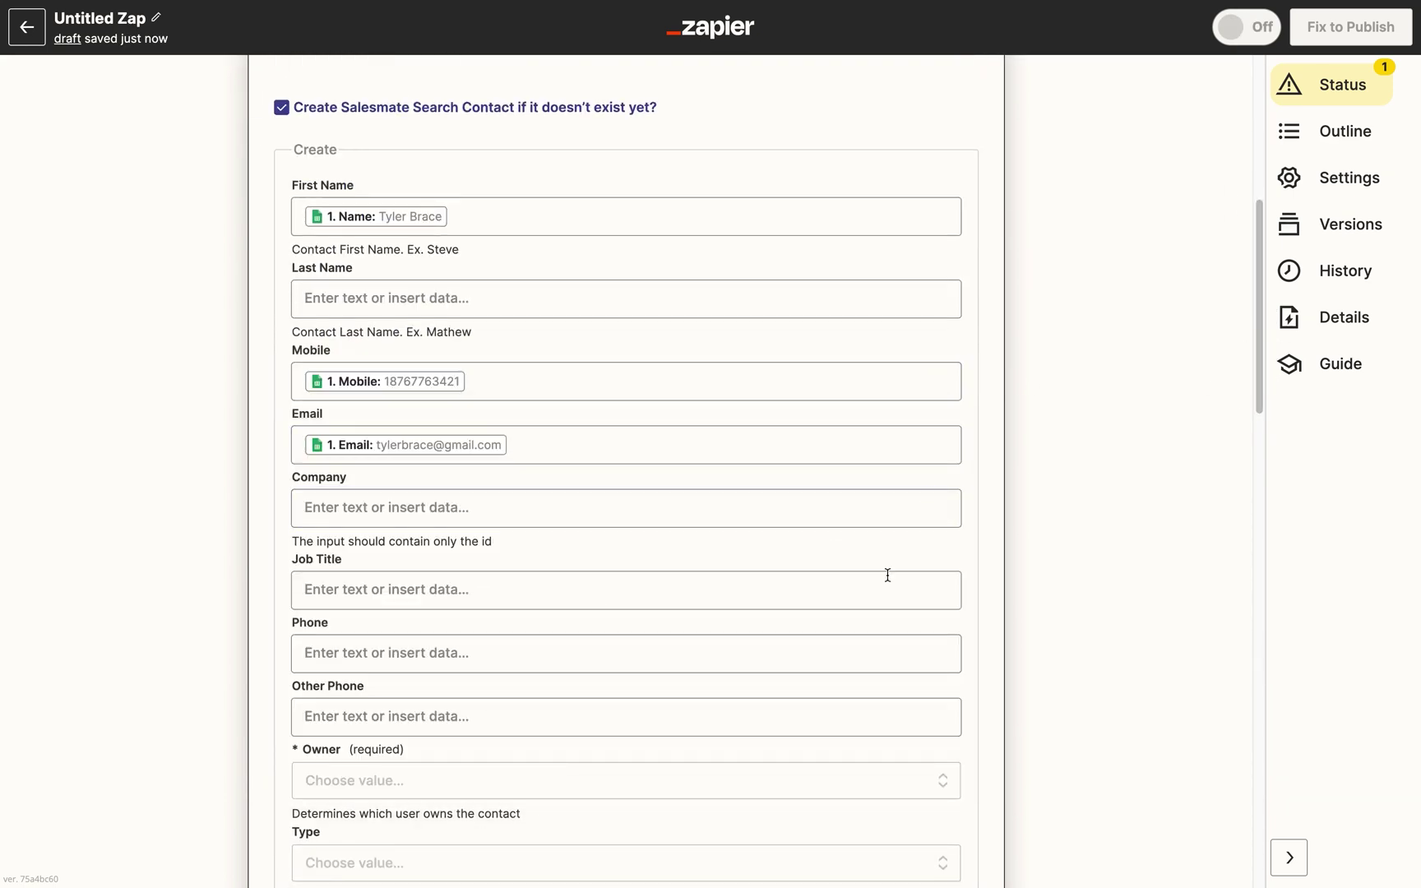
- Map Job Title from the sheet, assign a contact owner and set Type to Customer
click(878, 586)
click(831, 691)
text(Job)
click(406, 732)
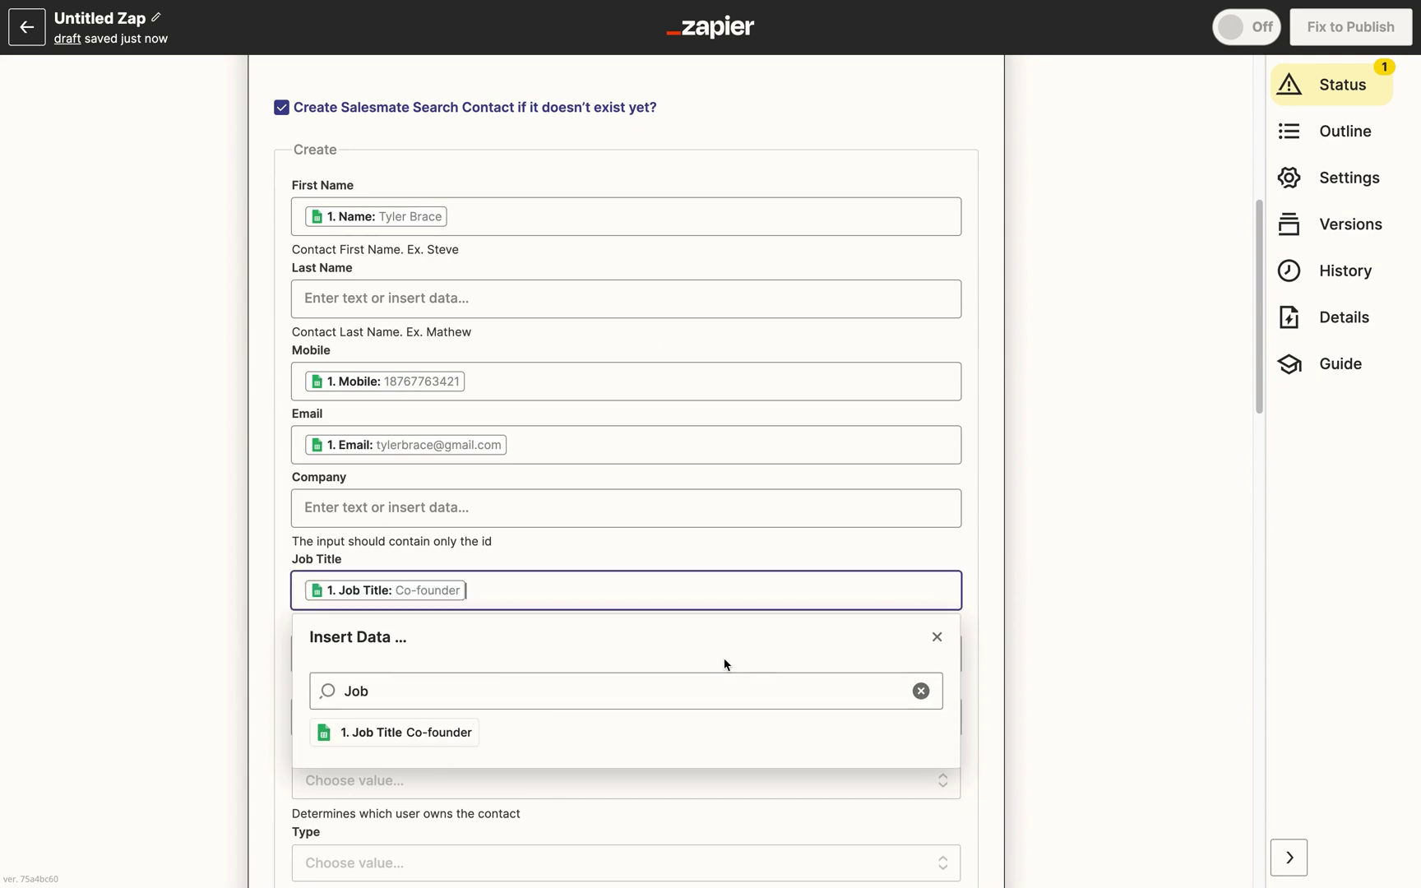
click(937, 636)
click(913, 777)
click(907, 549)
scroll(908, 549, down, 5)
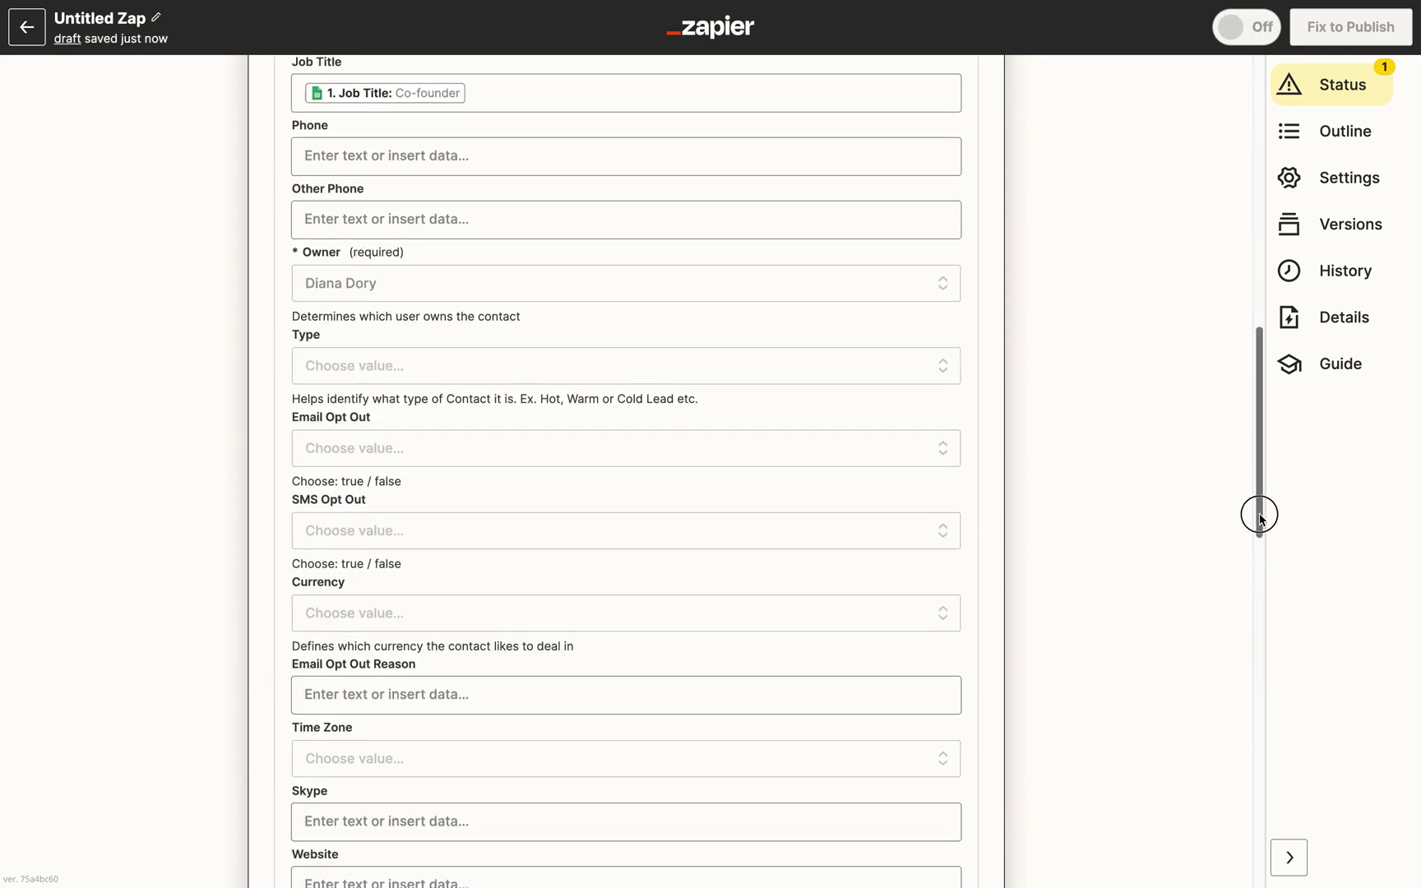
click(904, 222)
click(818, 399)
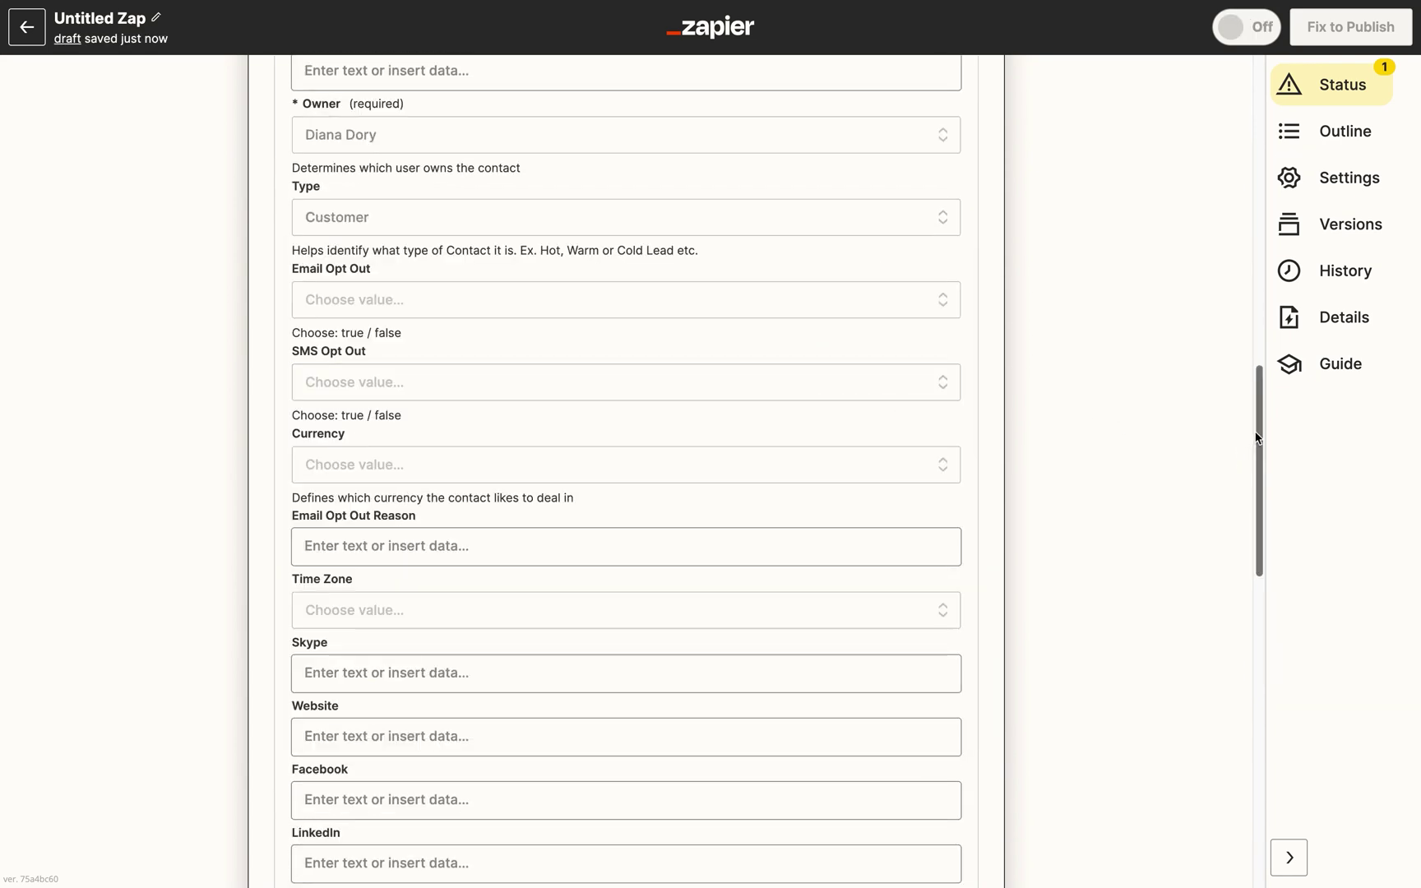
- Map Tags from the sheet's Tags column and remove the unused extra fields
drag(1260, 432, 1262, 540)
click(933, 715)
click(898, 822)
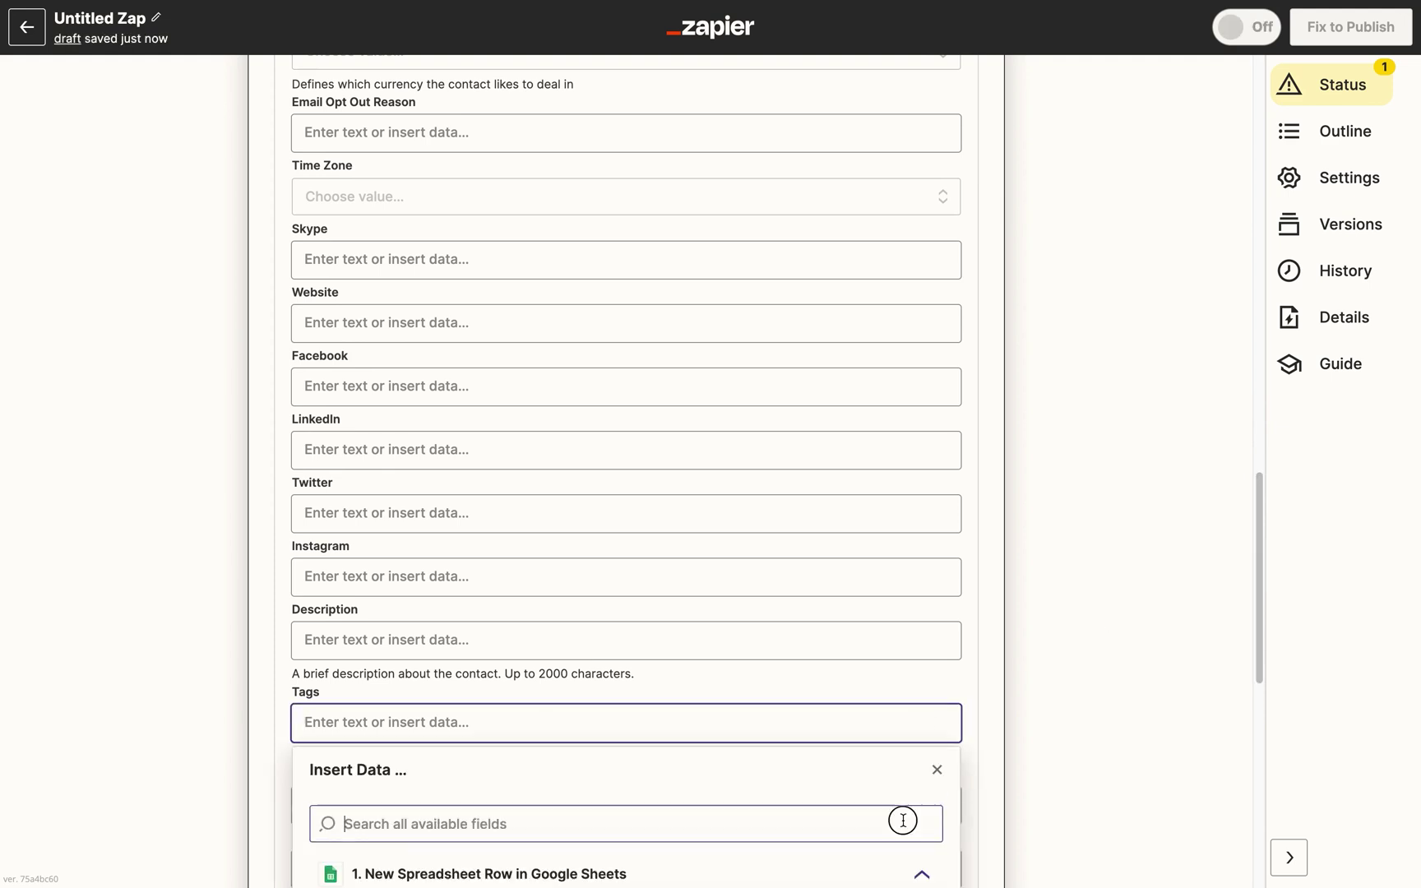
text(Tags)
click(455, 870)
click(937, 770)
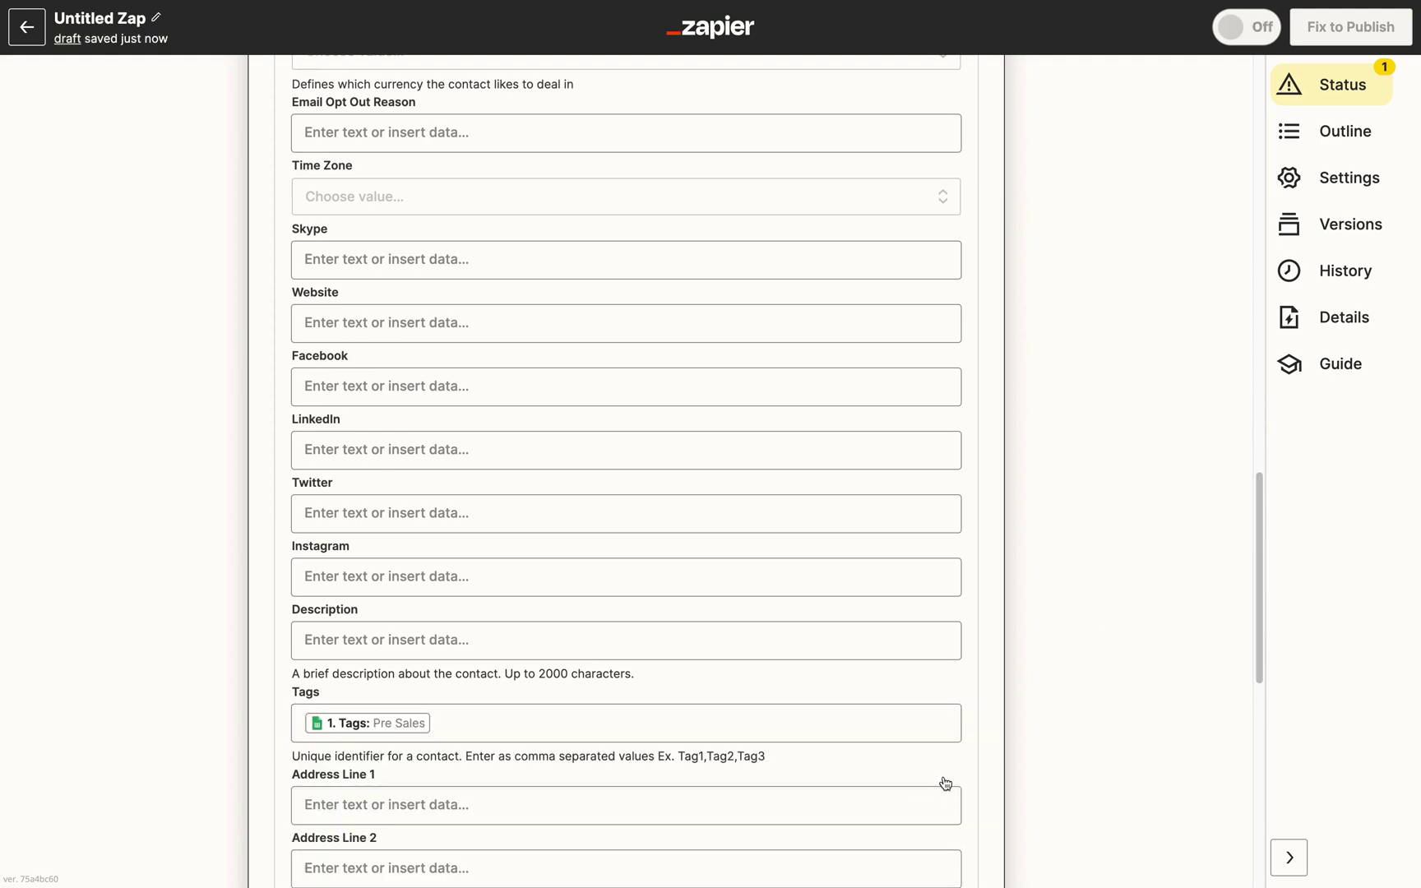
drag(1258, 649, 1264, 857)
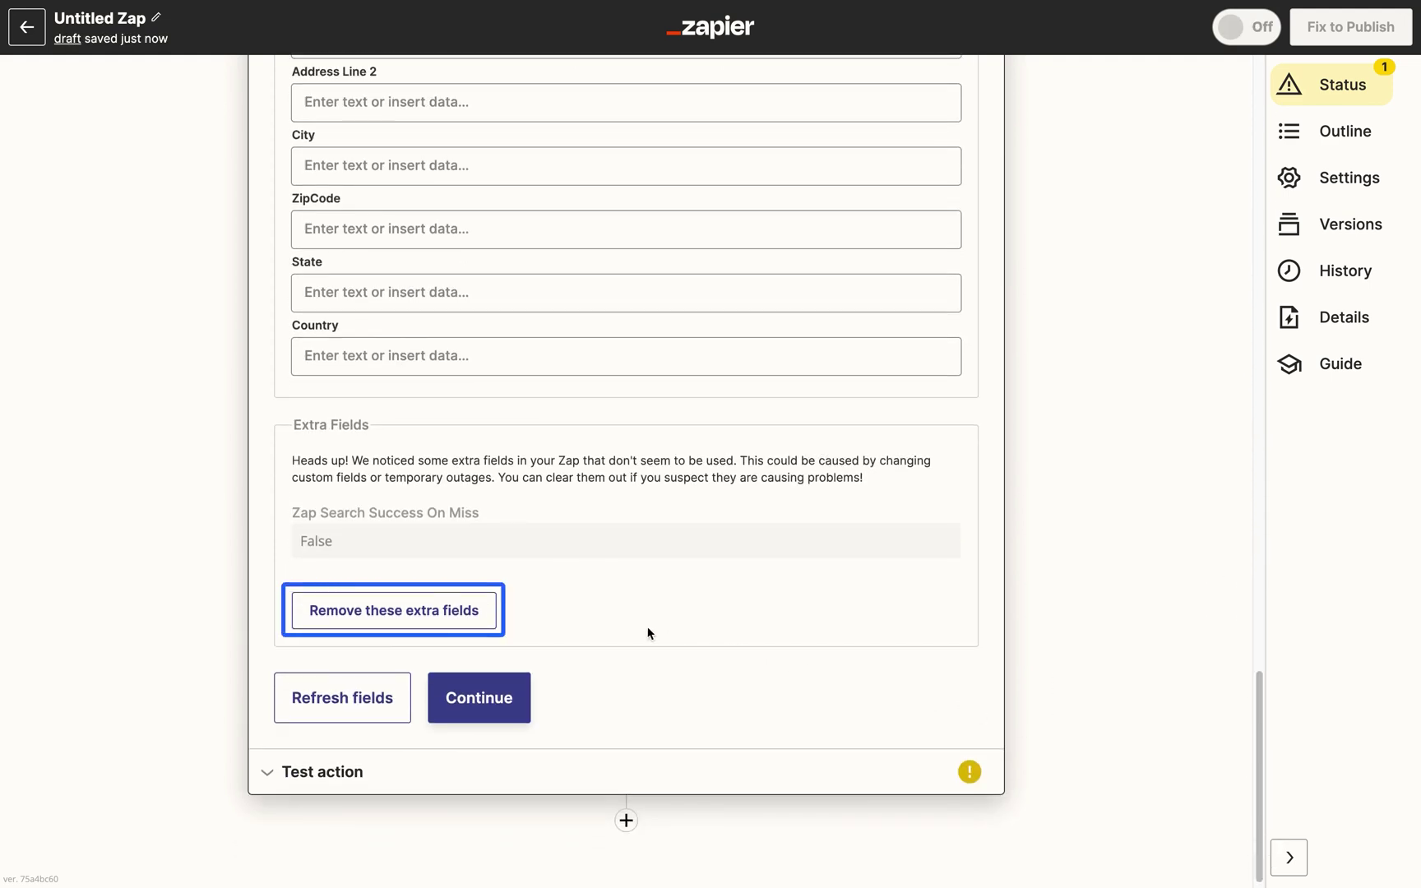
click(442, 622)
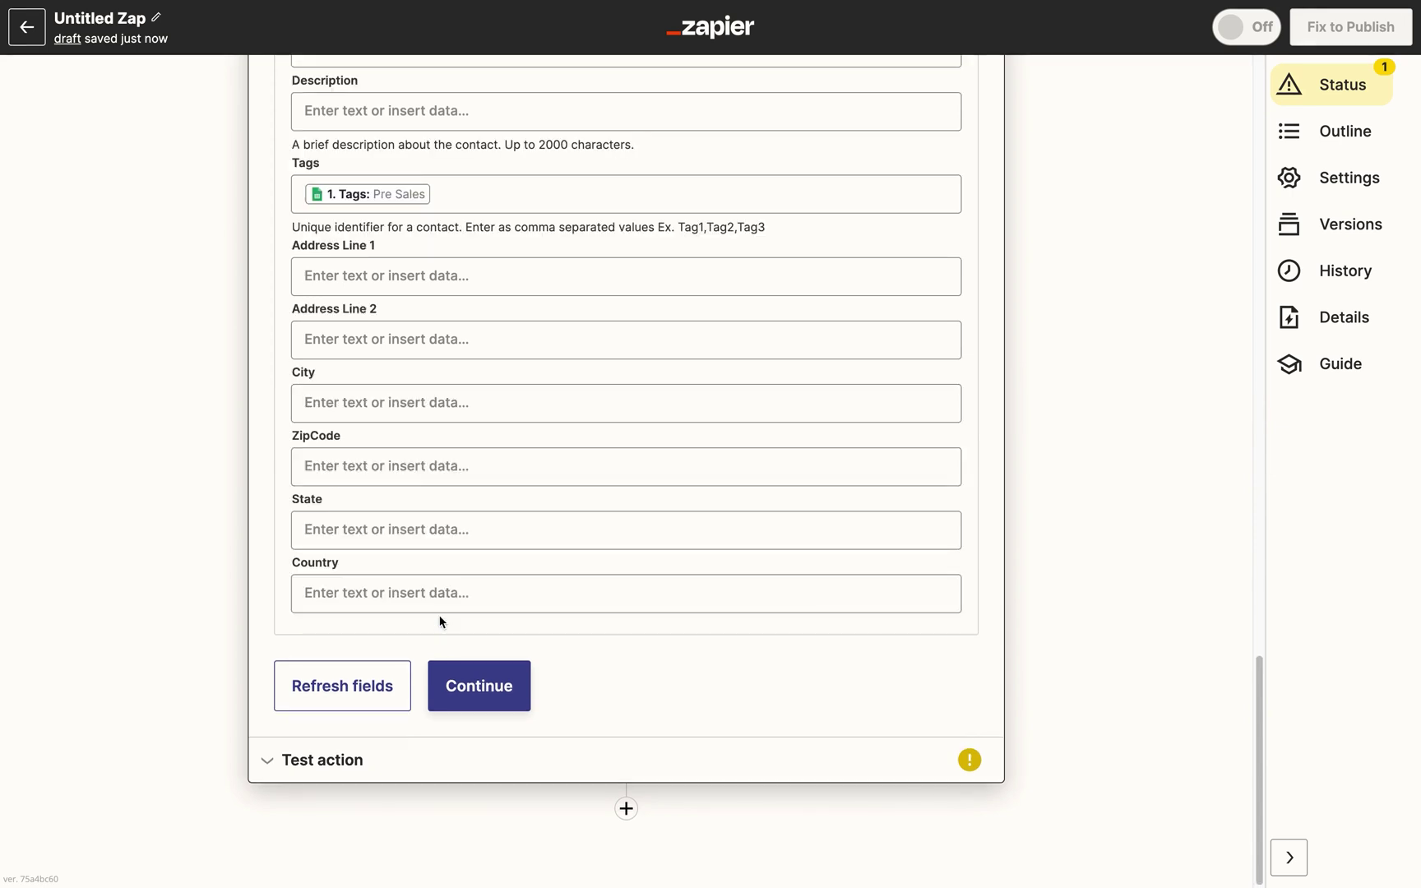
- Run the Salesmate action test, returning contact id 1087 with Type Customer
click(455, 701)
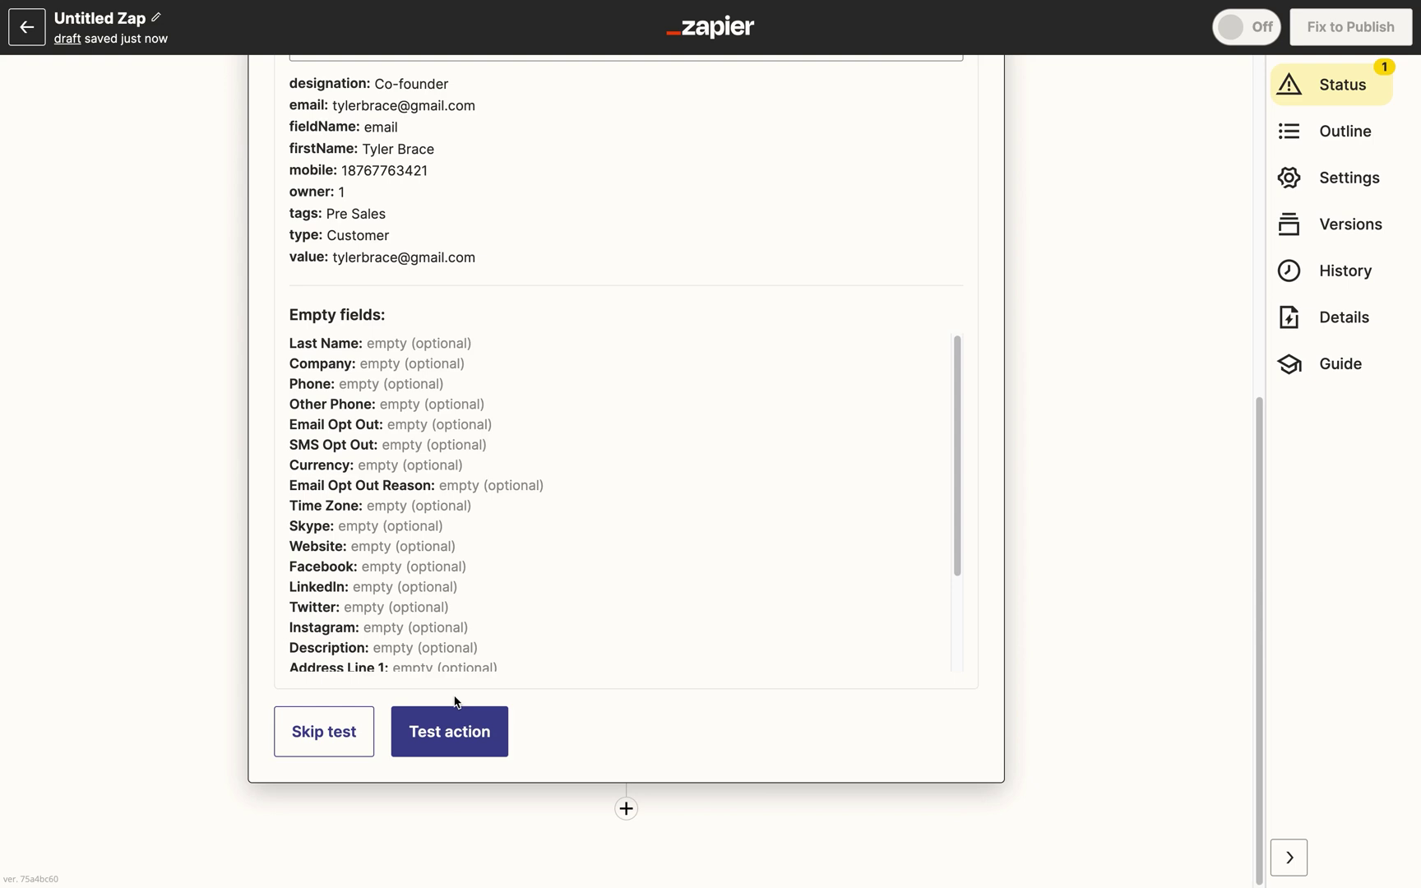
scroll(1269, 498, up, 2)
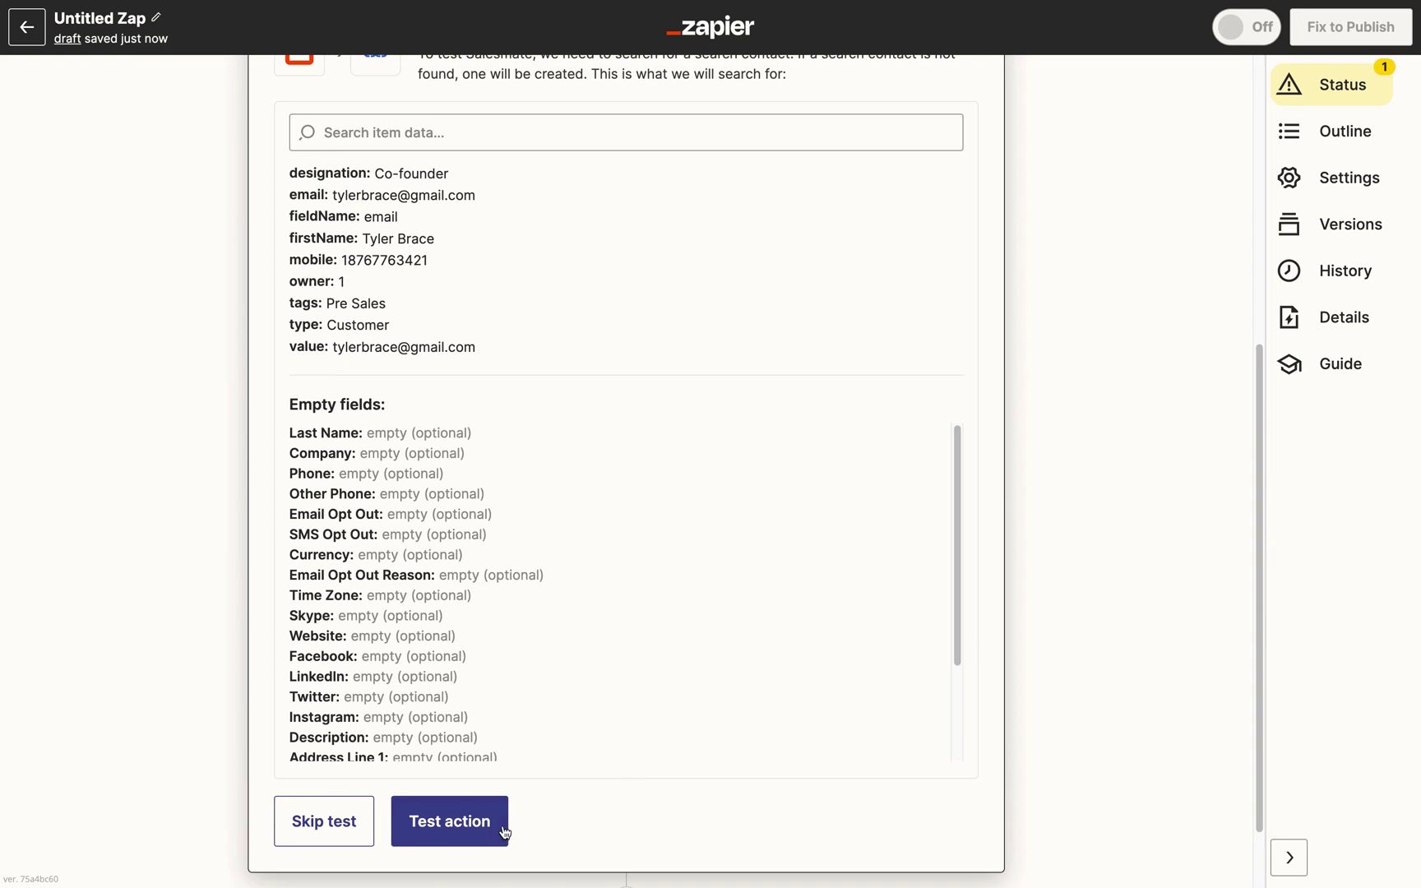
click(467, 822)
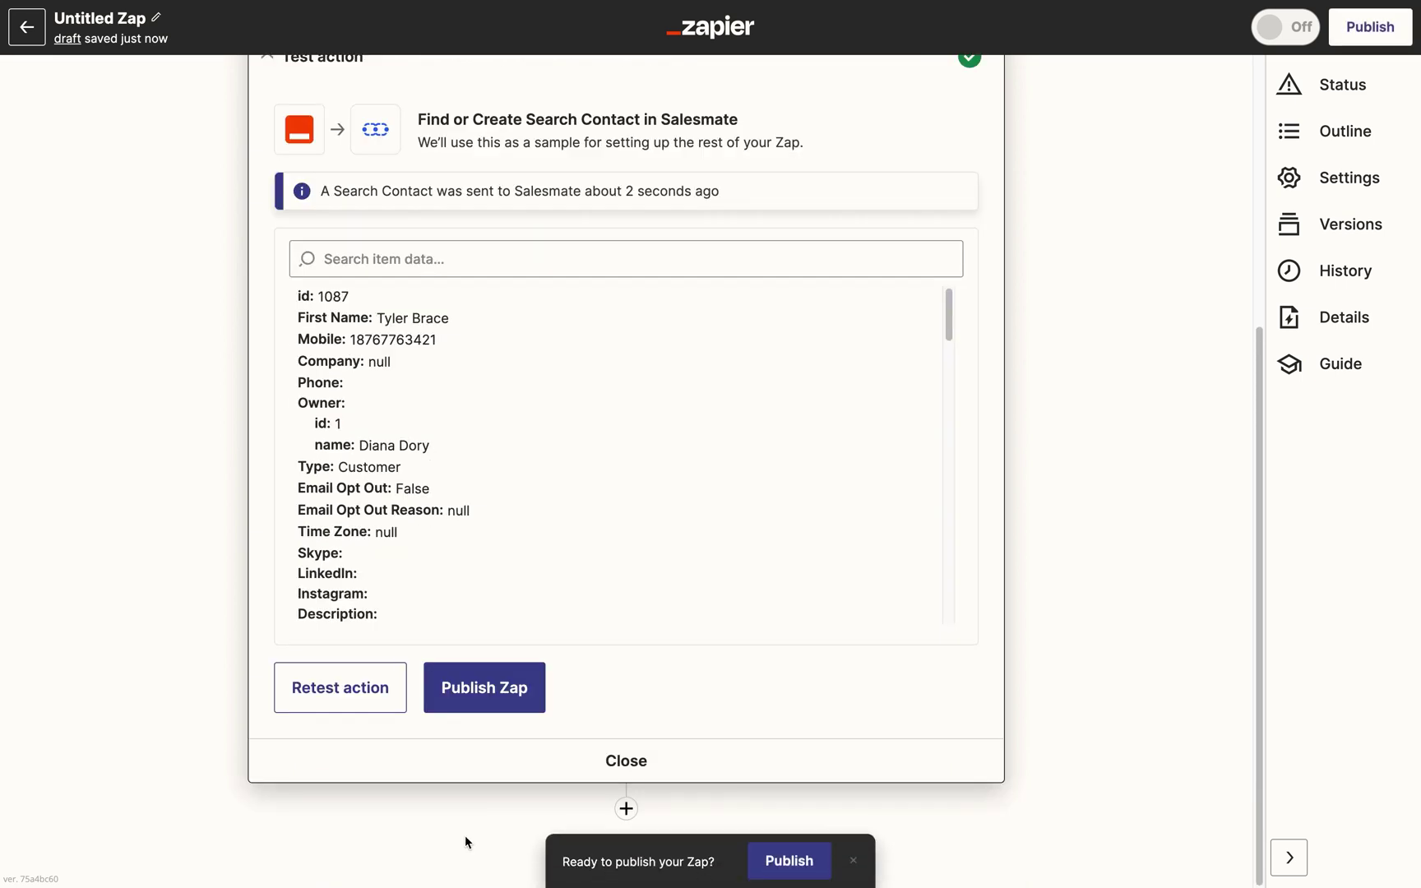
- Publish and switch on the untitled Sheets Zap, now running beside Salesmate New Contact Zap
click(475, 713)
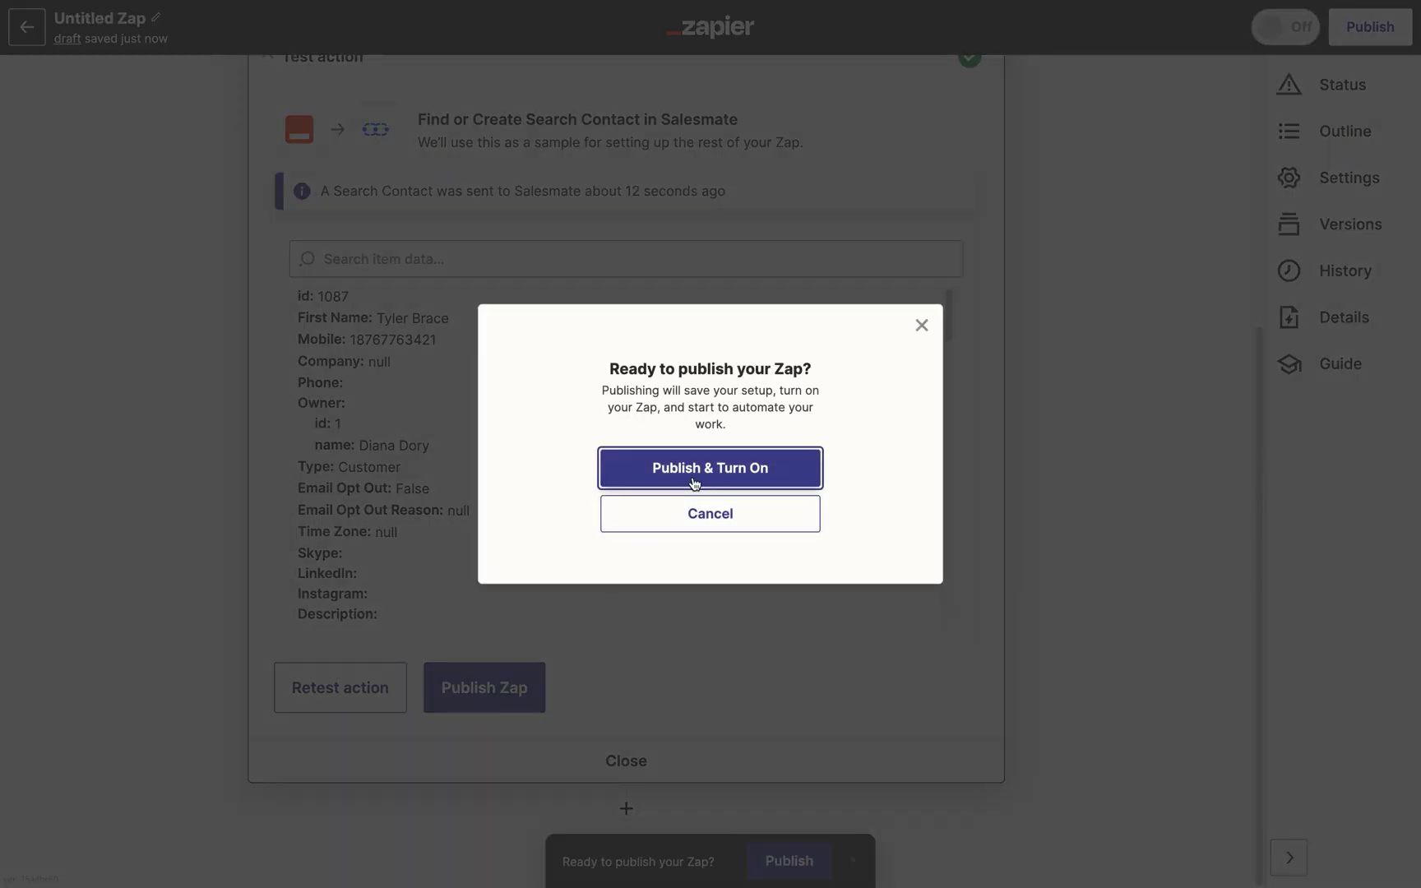
click(695, 483)
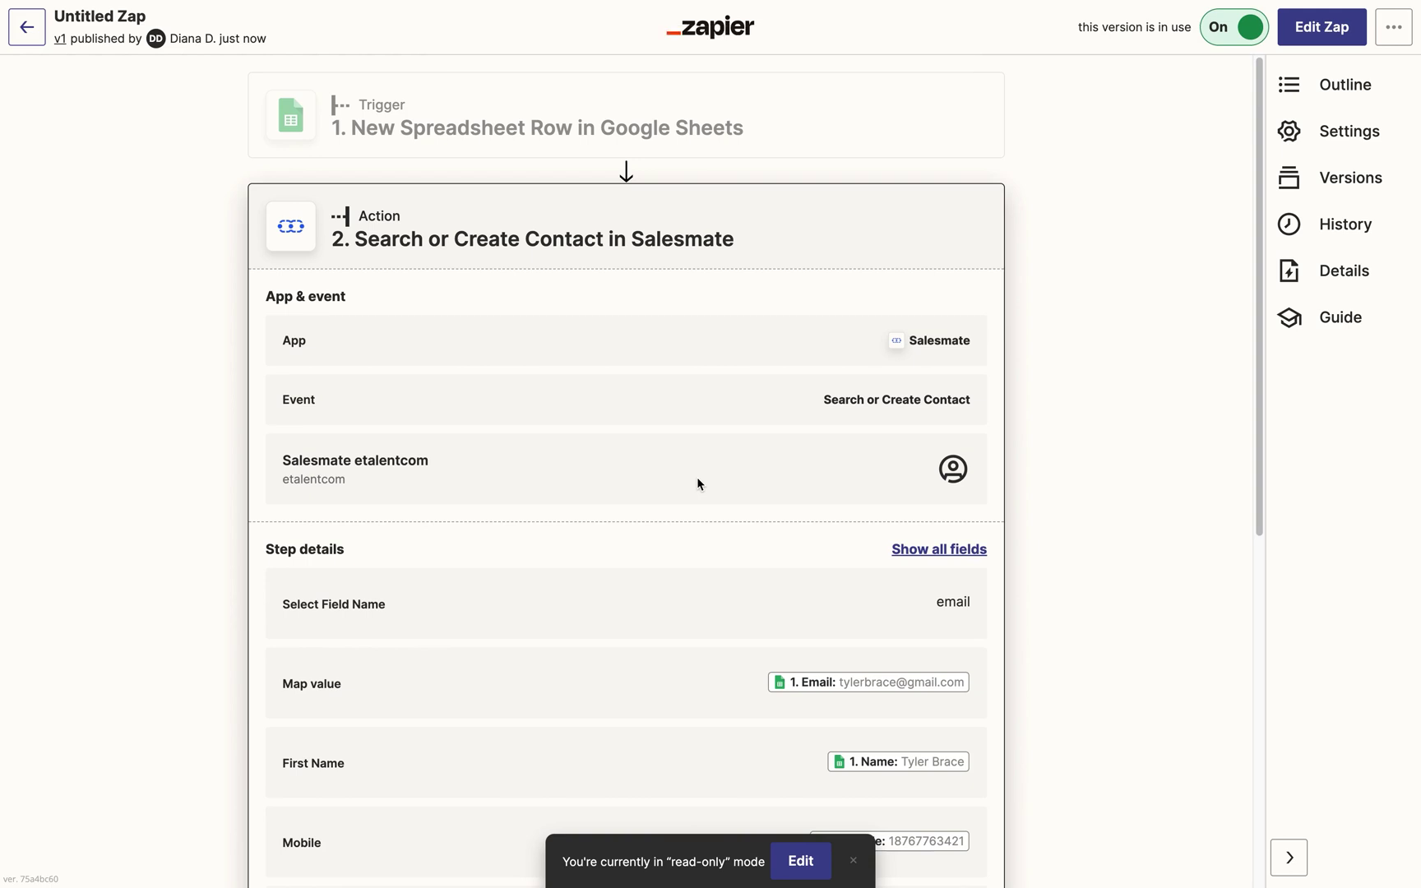
drag(1259, 423, 1293, 420)
- Rename the Untitled Zap to 'New Spreadsheet Data for Salesmate' from the Zaps list
click(29, 35)
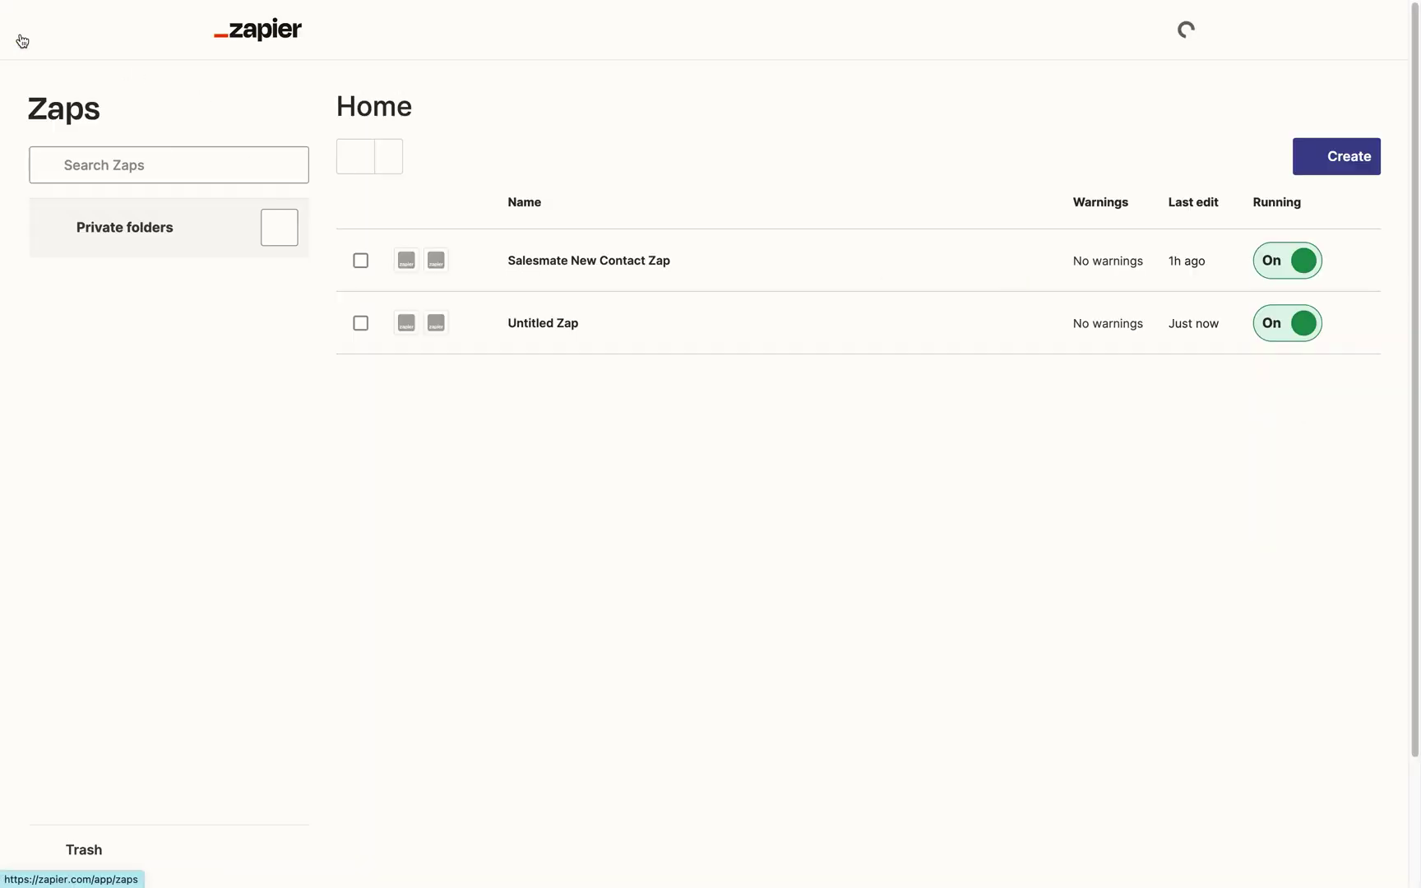
click(1356, 380)
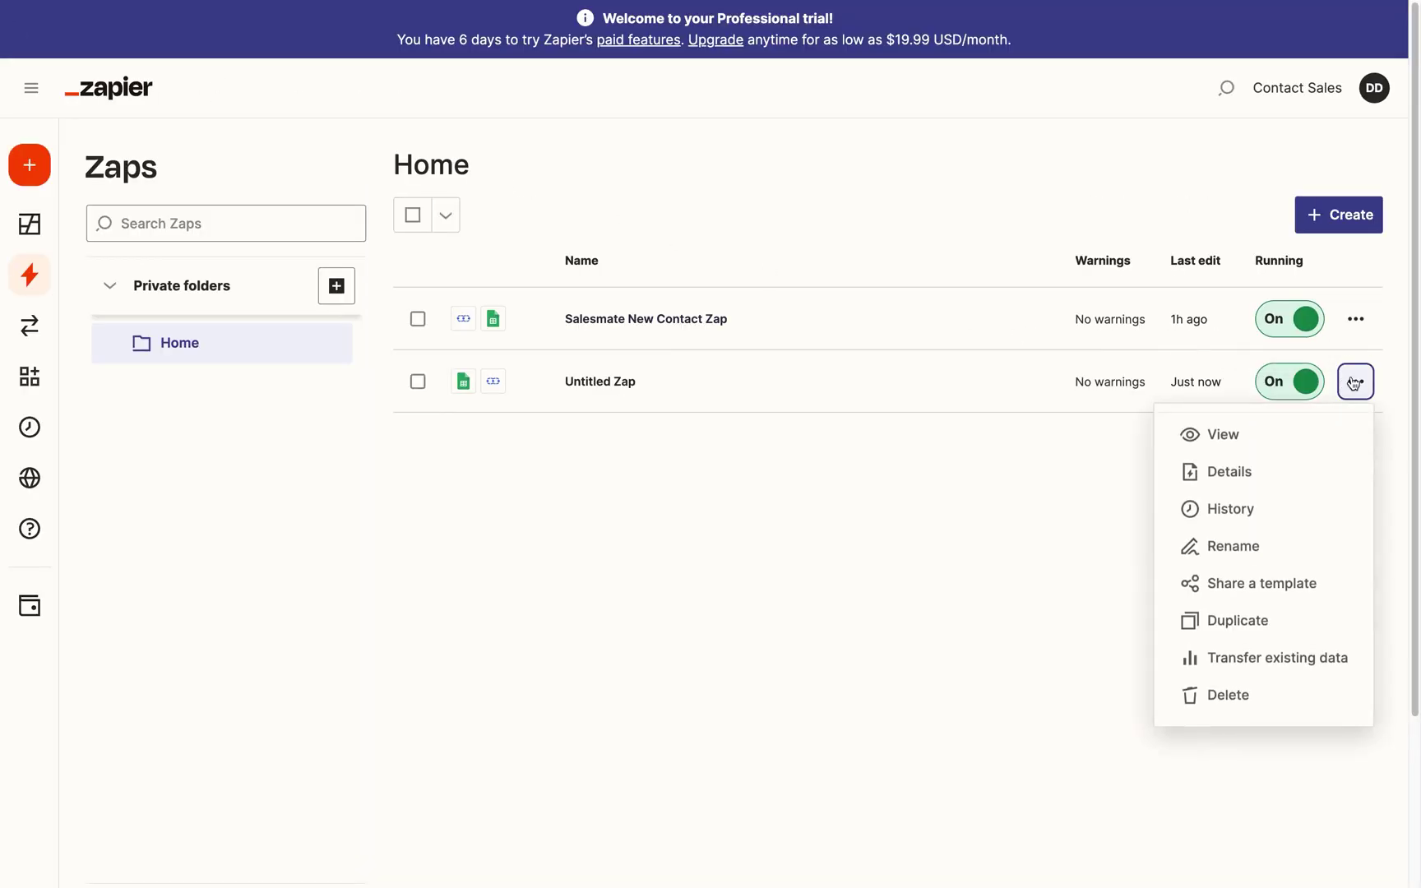
click(1347, 544)
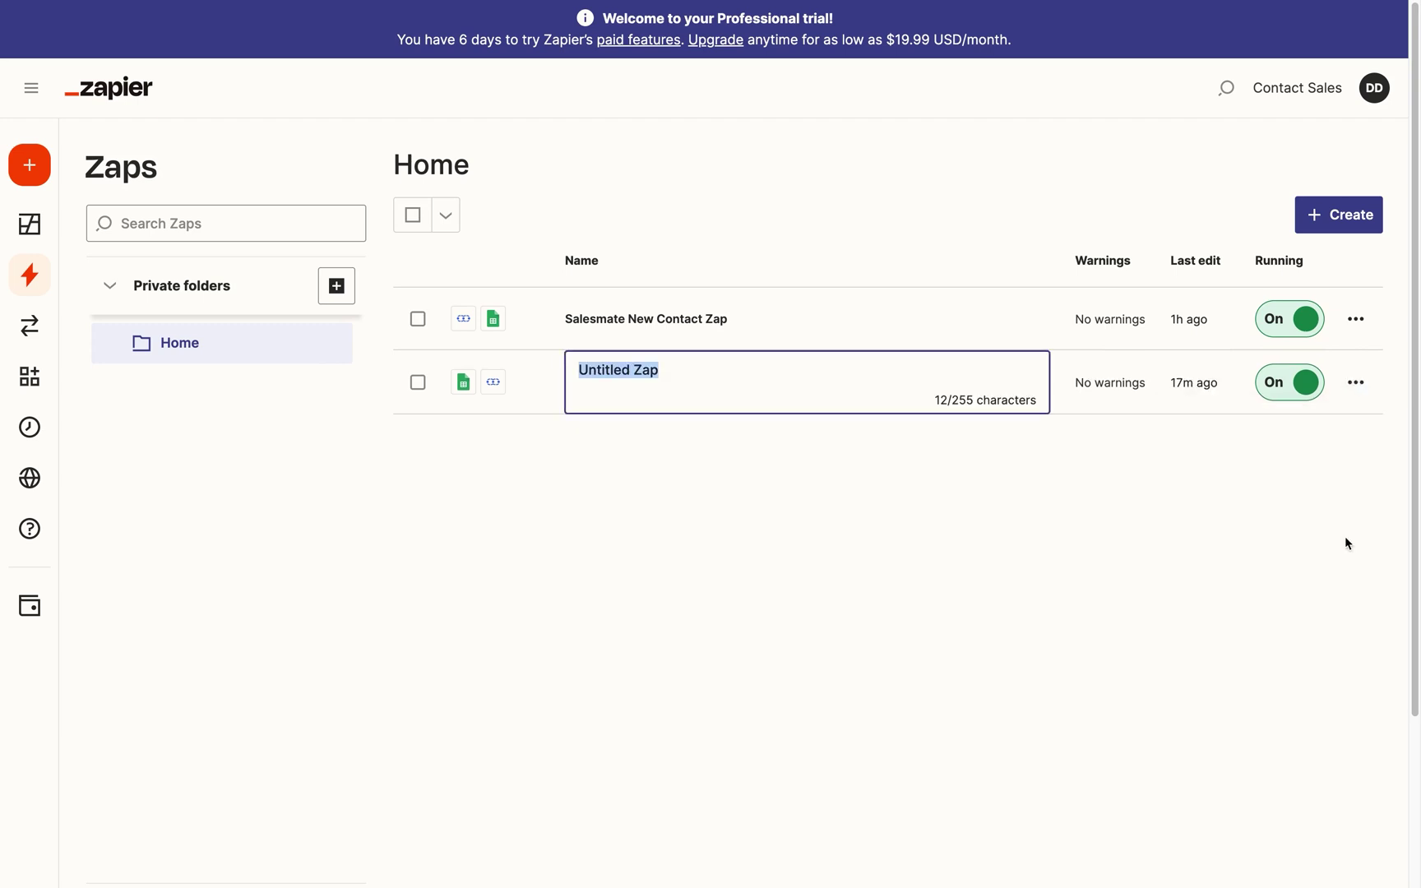
text(New Spreadsheet Data for Salesmate)
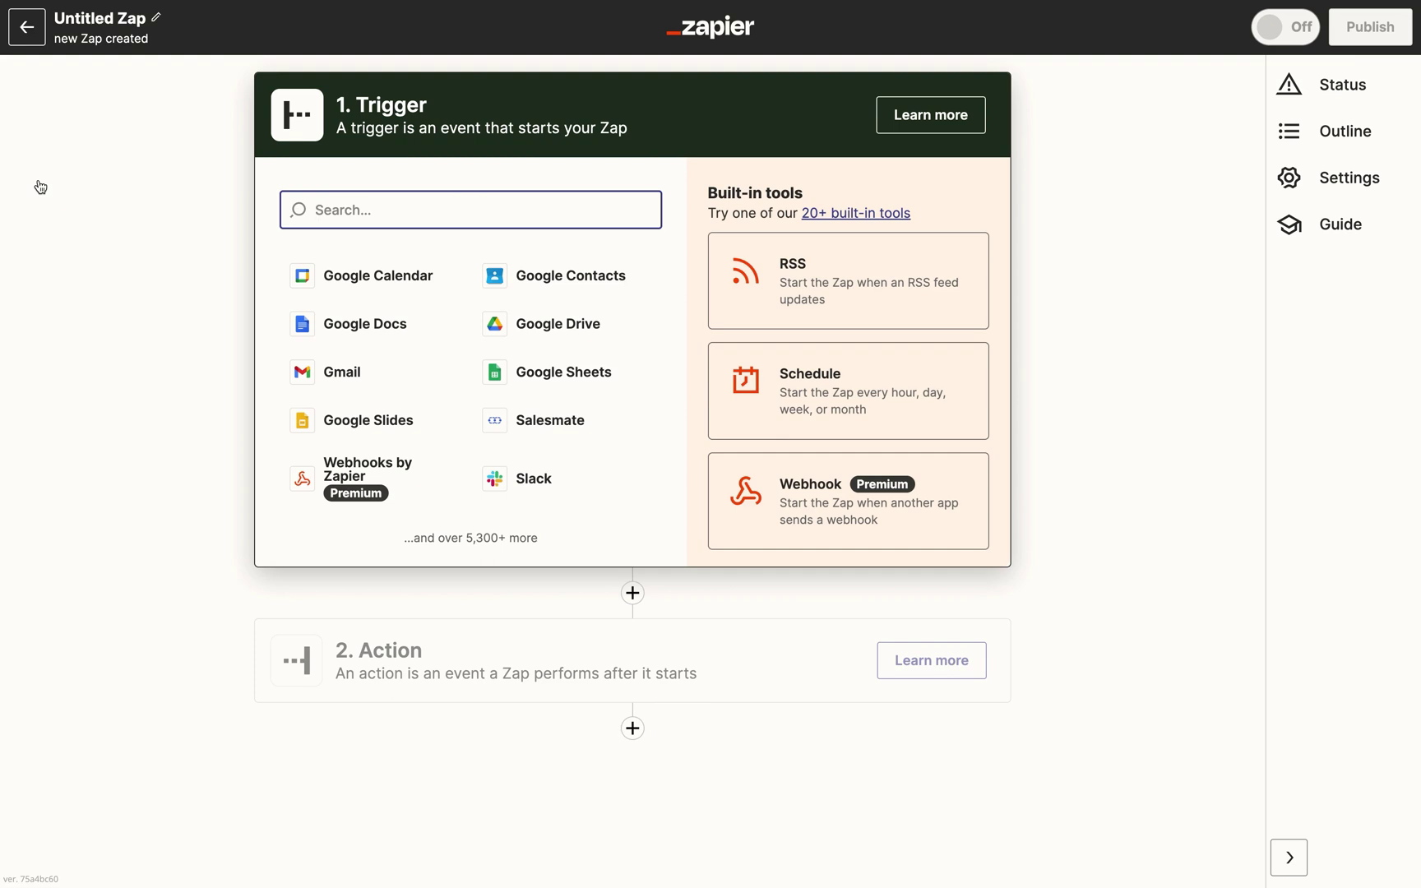
- Use Webhooks by Zapier with the Catch Hook event as the trigger and copy its webhook URL
click(308, 484)
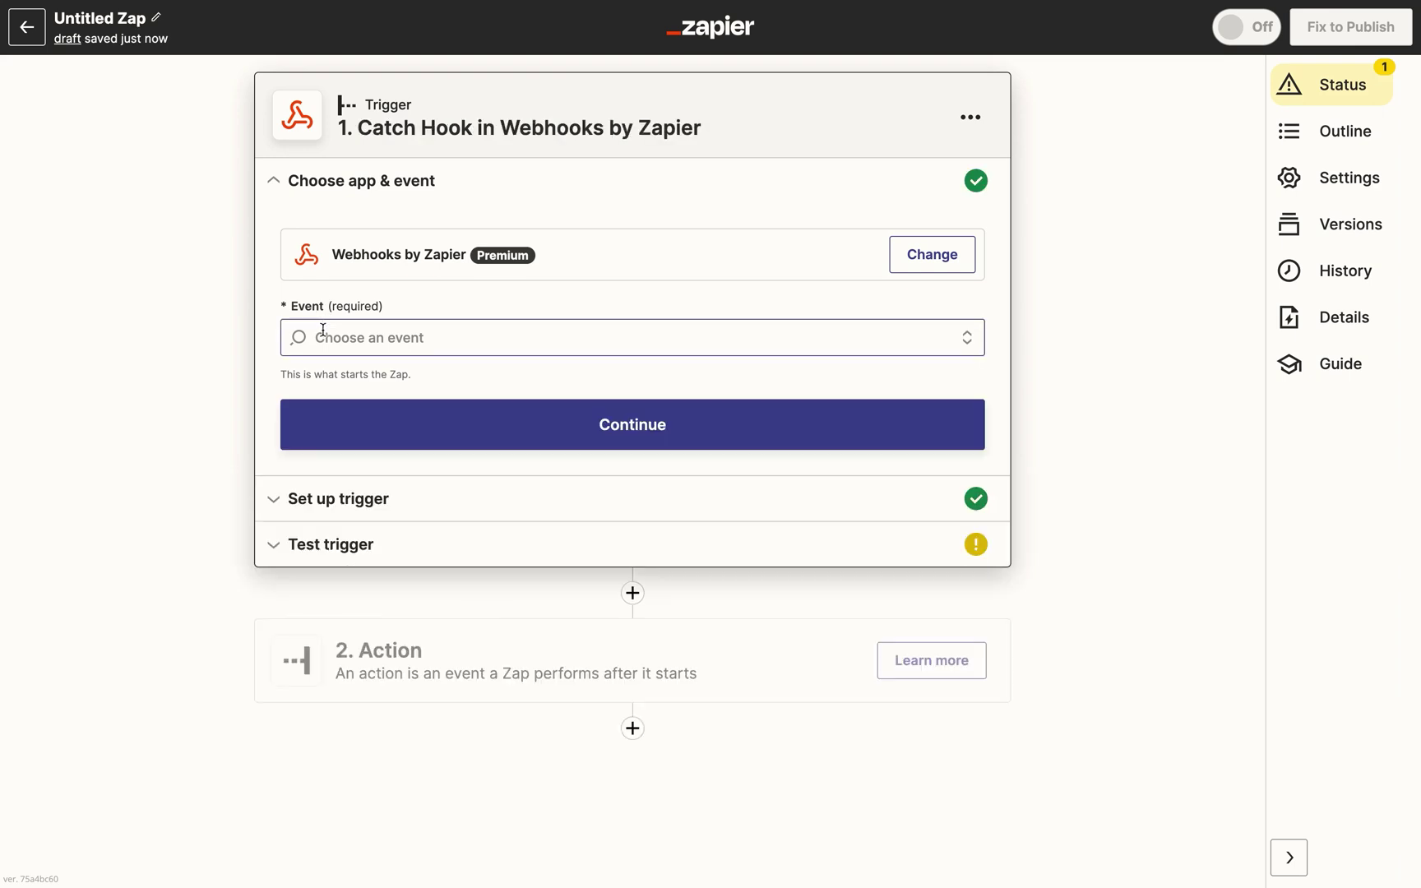
click(322, 329)
click(328, 495)
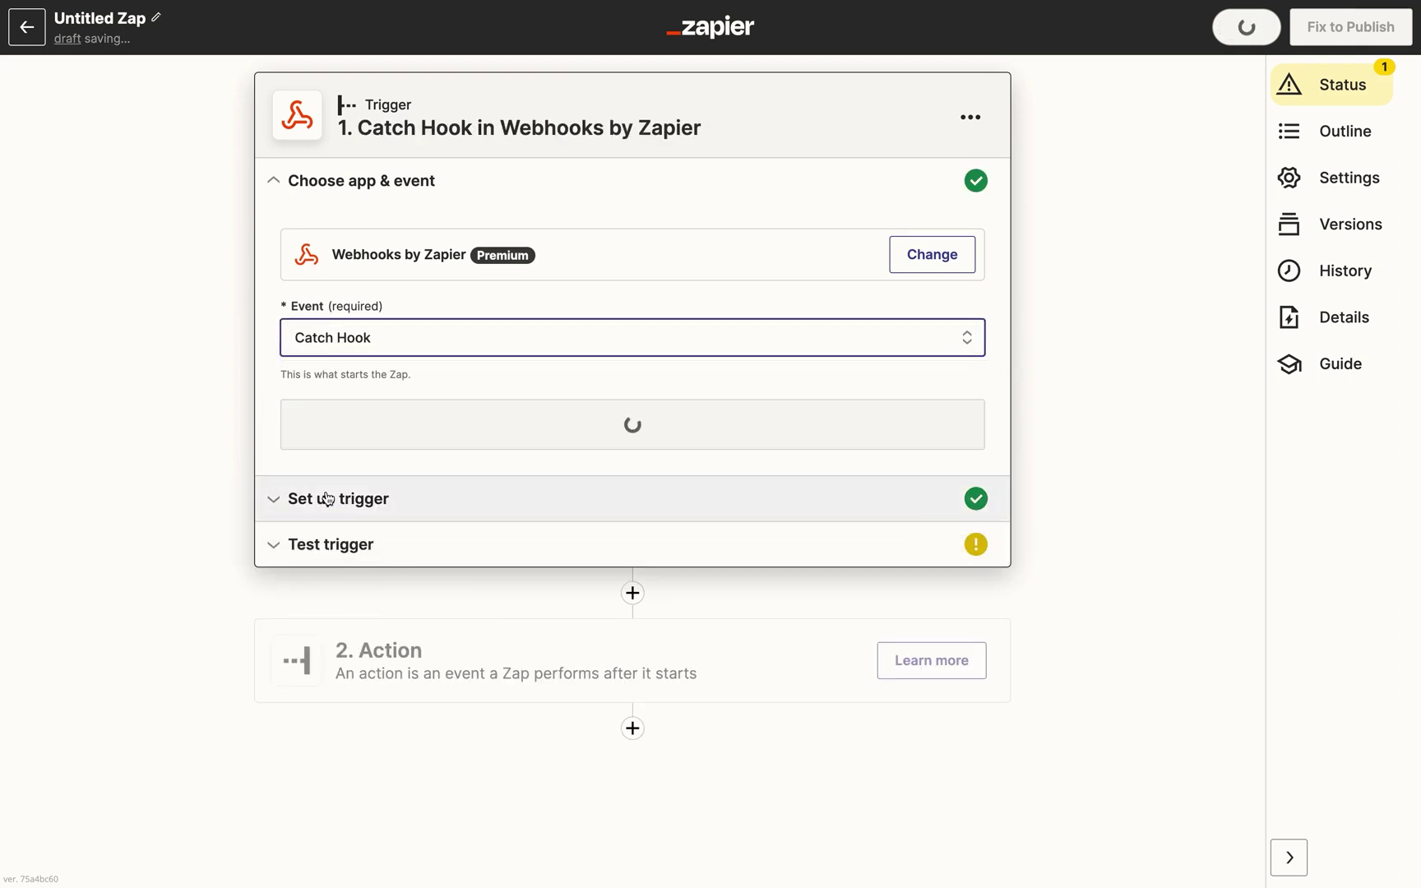
click(400, 440)
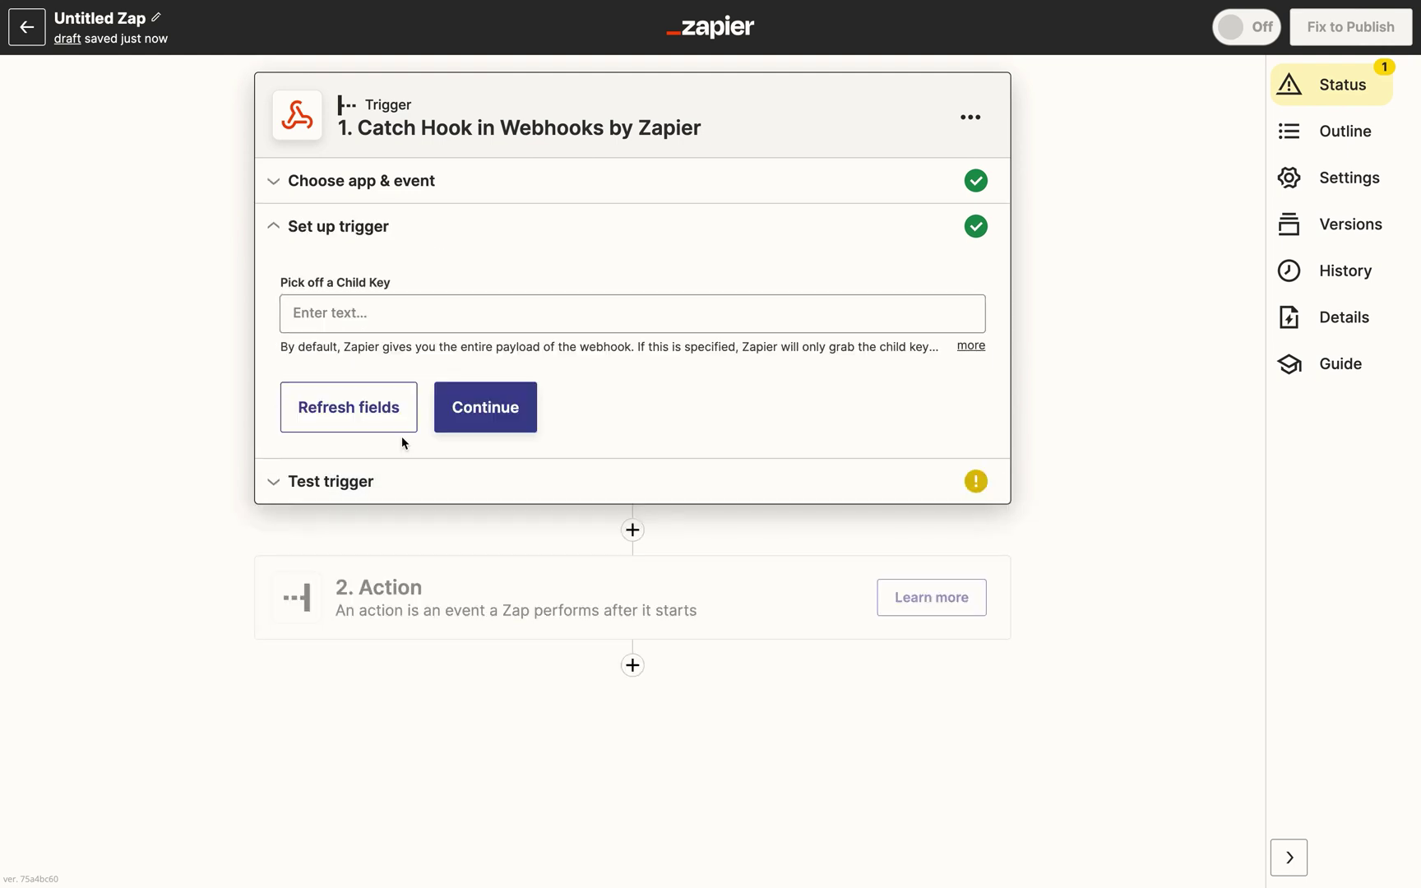
click(461, 422)
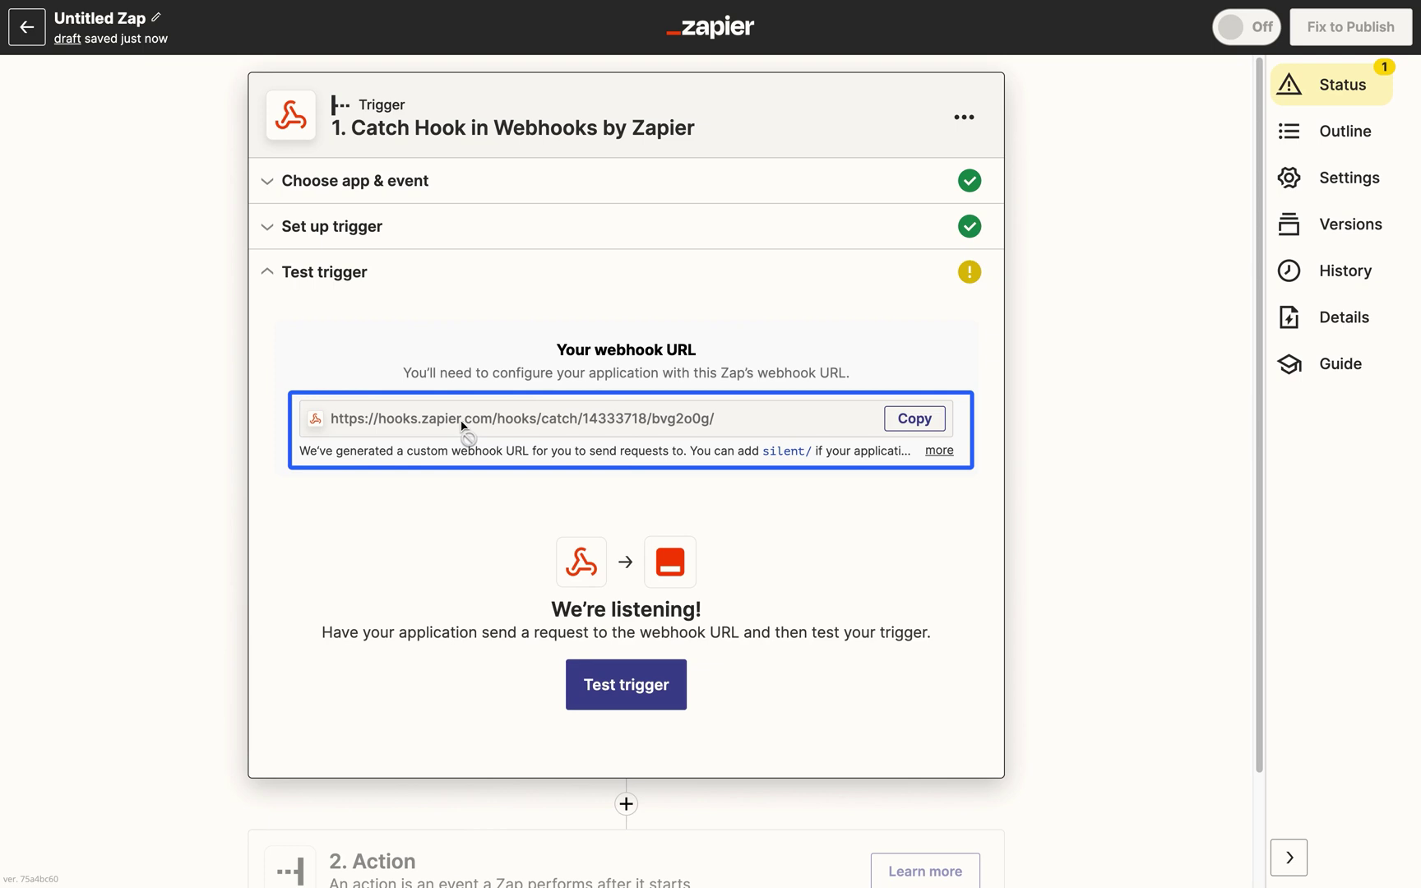
click(909, 421)
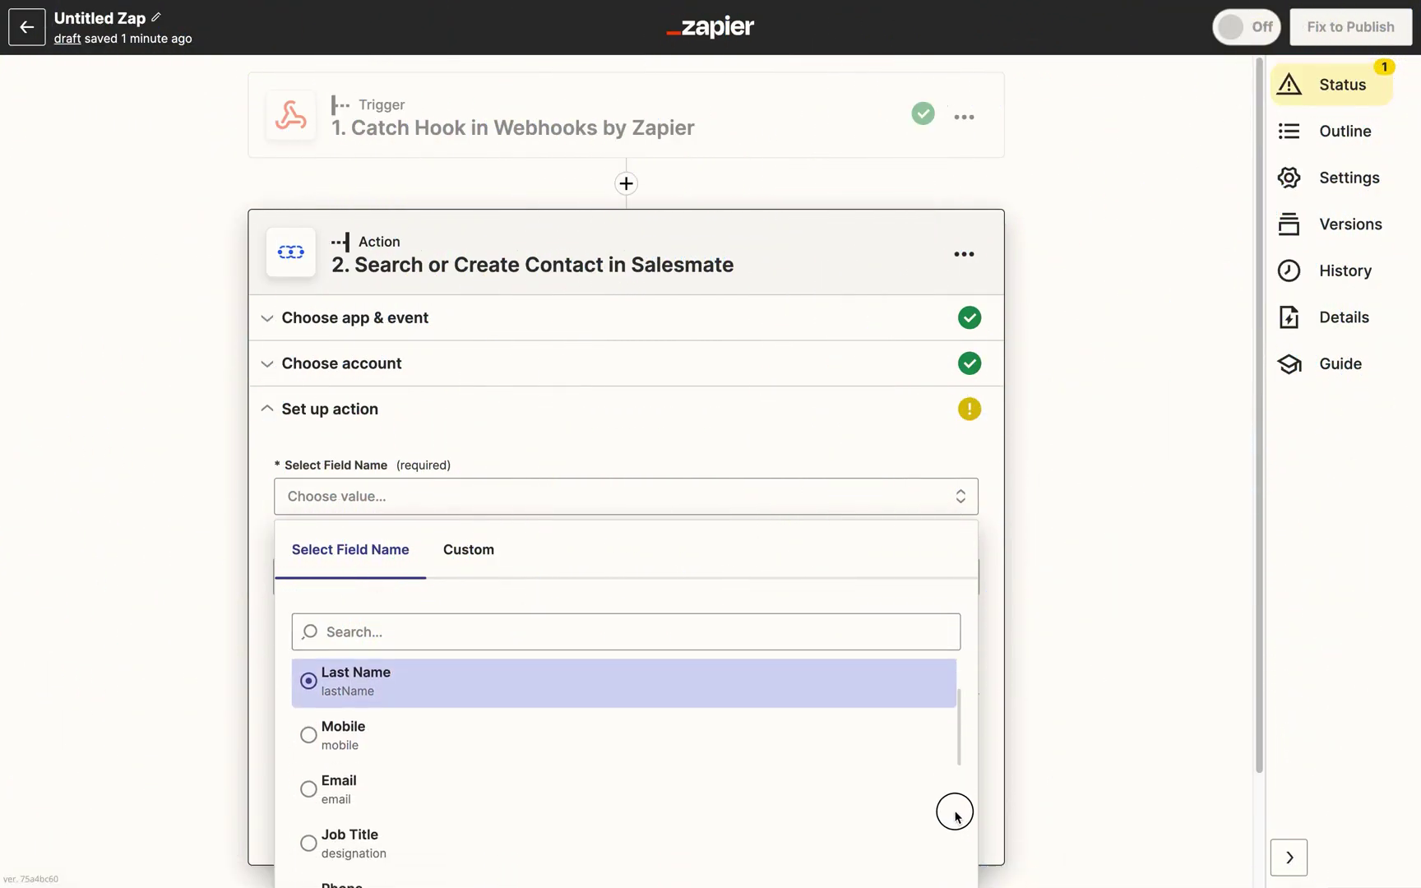
- Search Salesmate contacts by Email mapped to the webhook's Email, keeping success-when-nothing-found at No
click(952, 724)
click(929, 589)
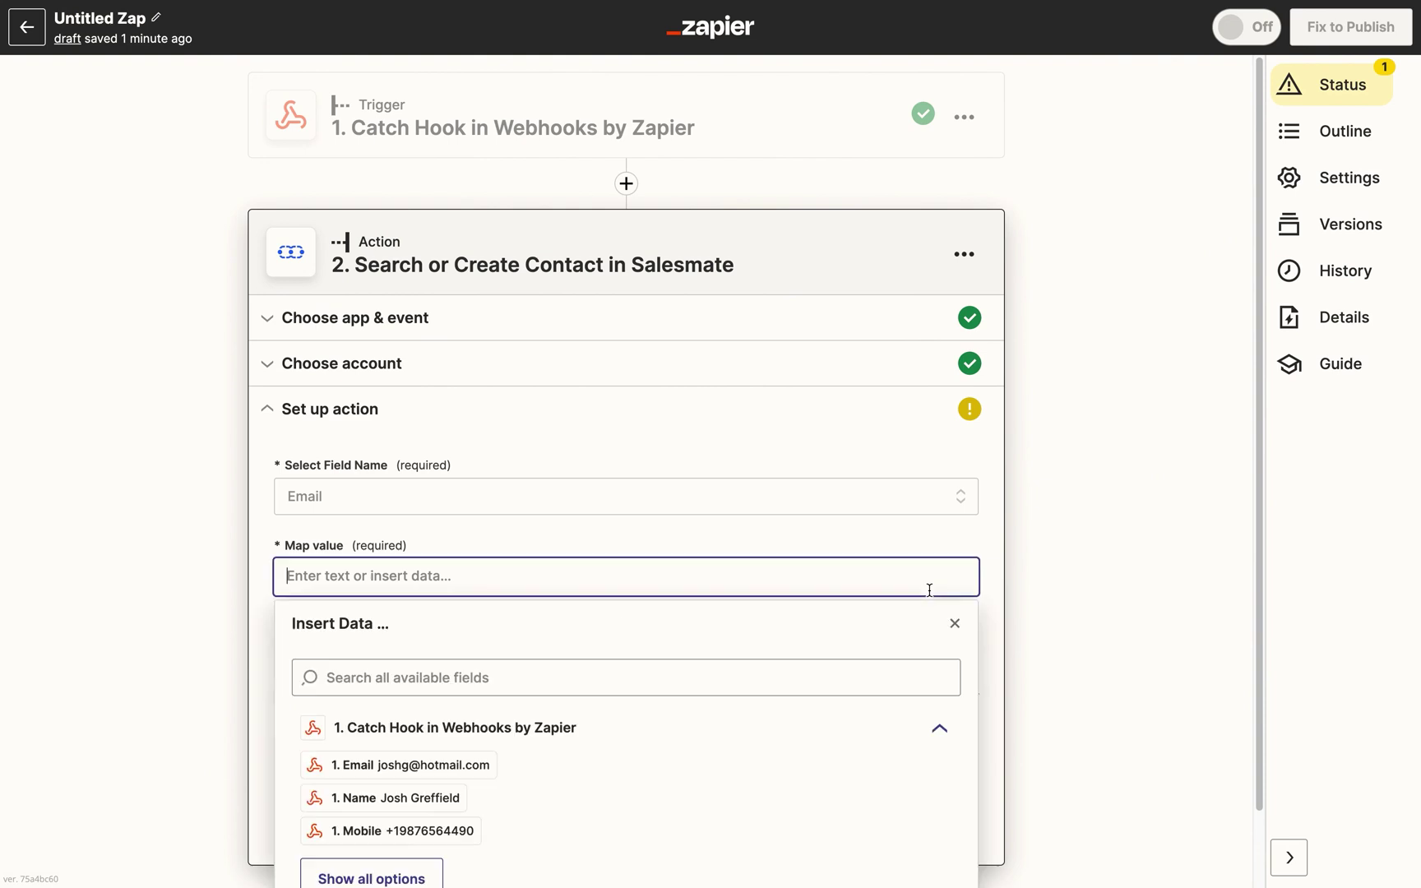
click(490, 769)
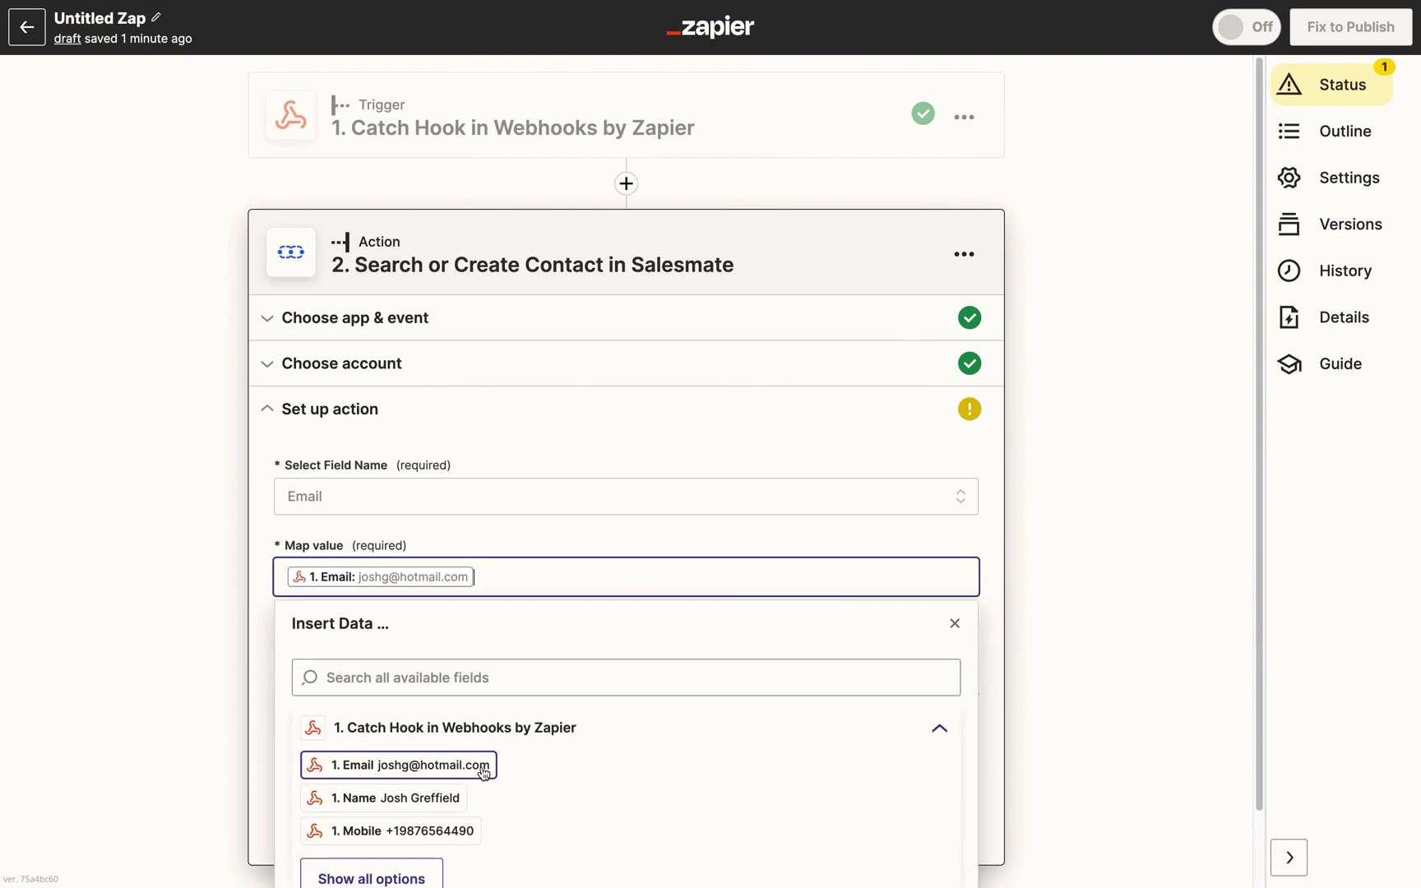
click(954, 623)
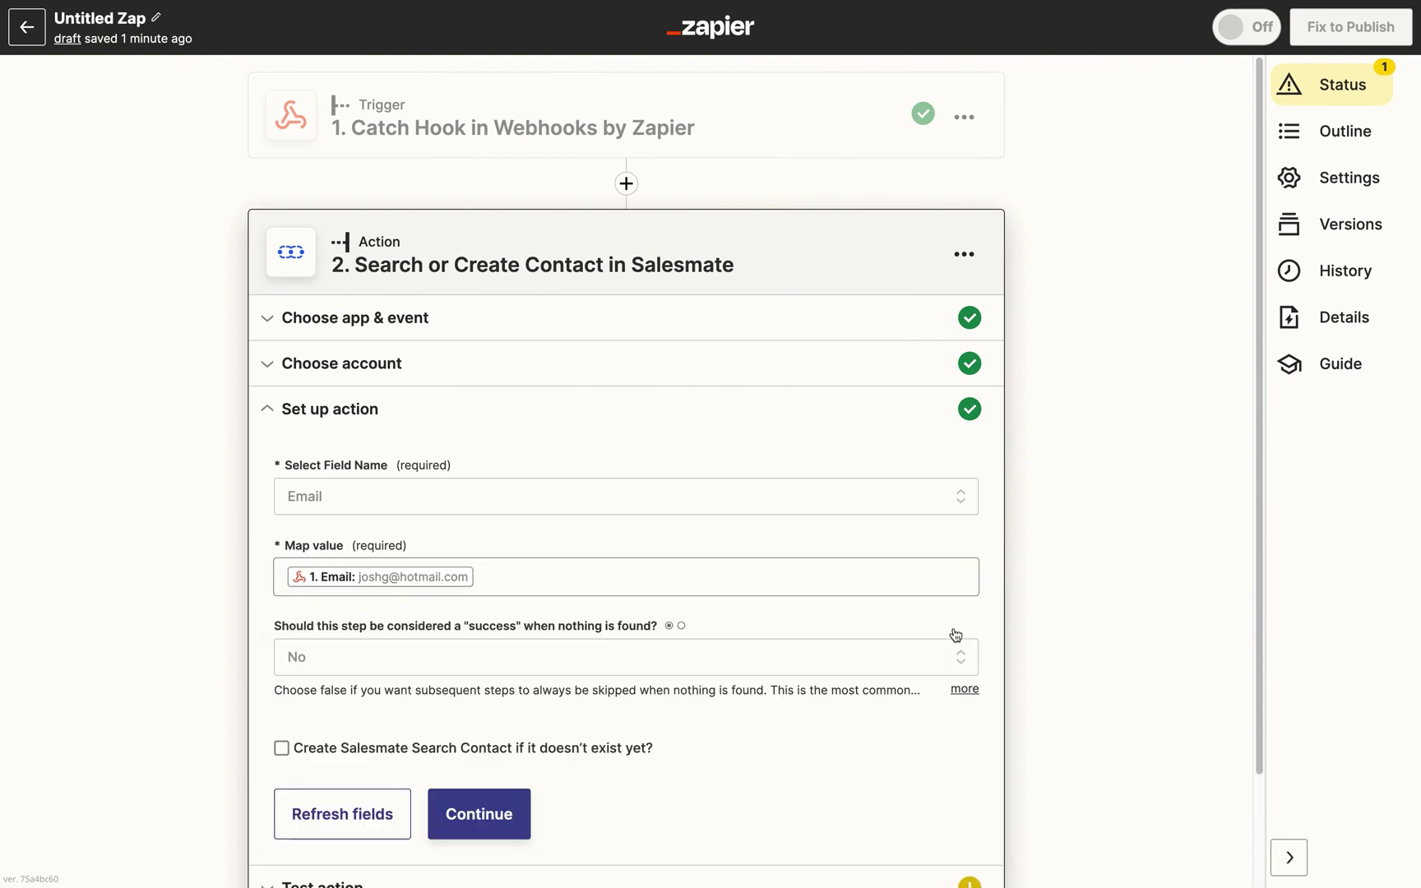
click(958, 655)
drag(1259, 677, 1273, 799)
click(1195, 792)
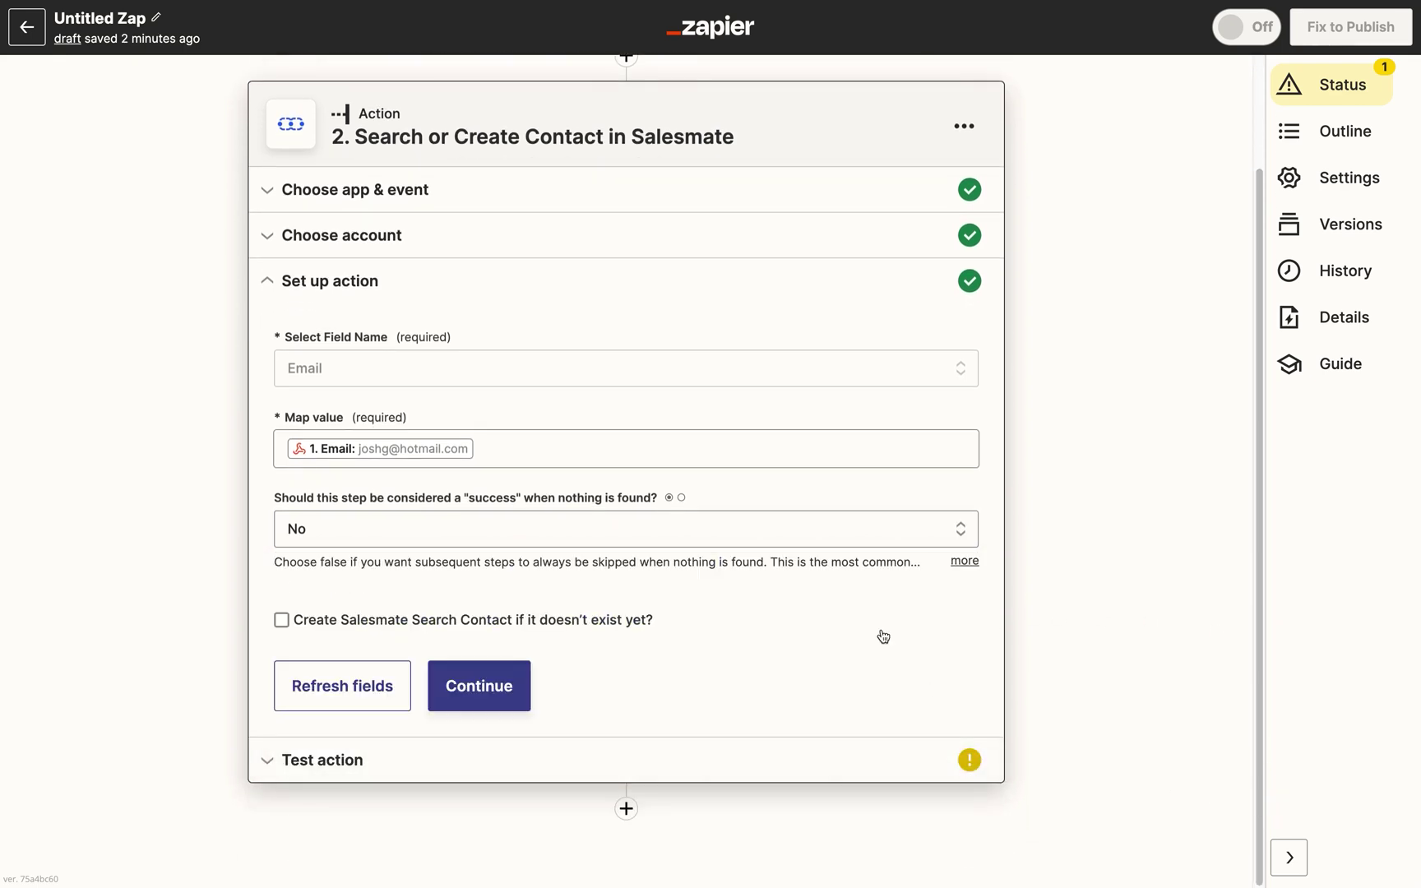
- Enable creating missing contacts and map First Name and Mobile from the webhook's Name and Mobile
click(282, 620)
click(325, 629)
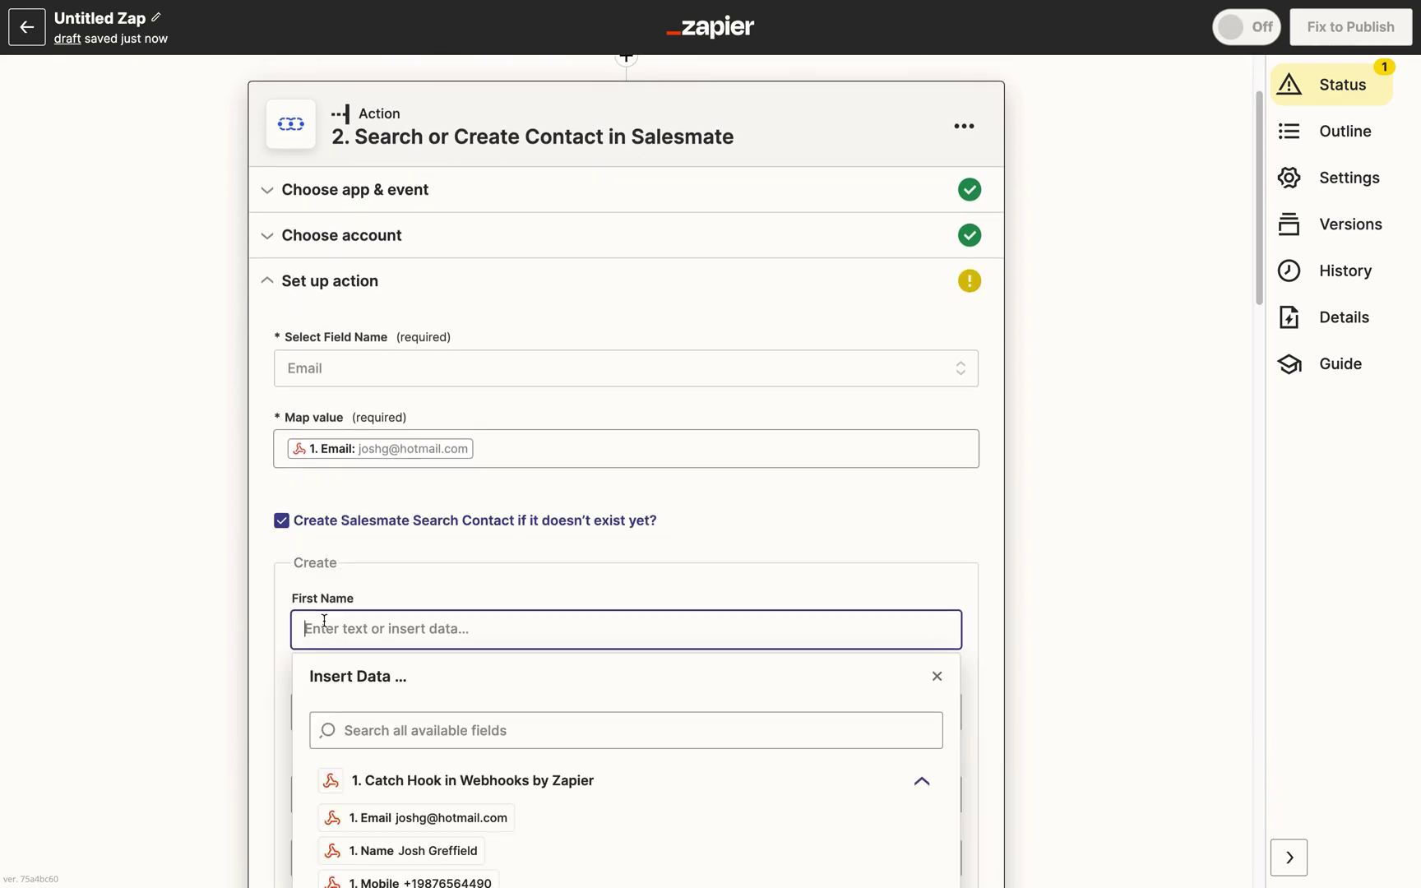
click(359, 729)
text(Name)
click(359, 771)
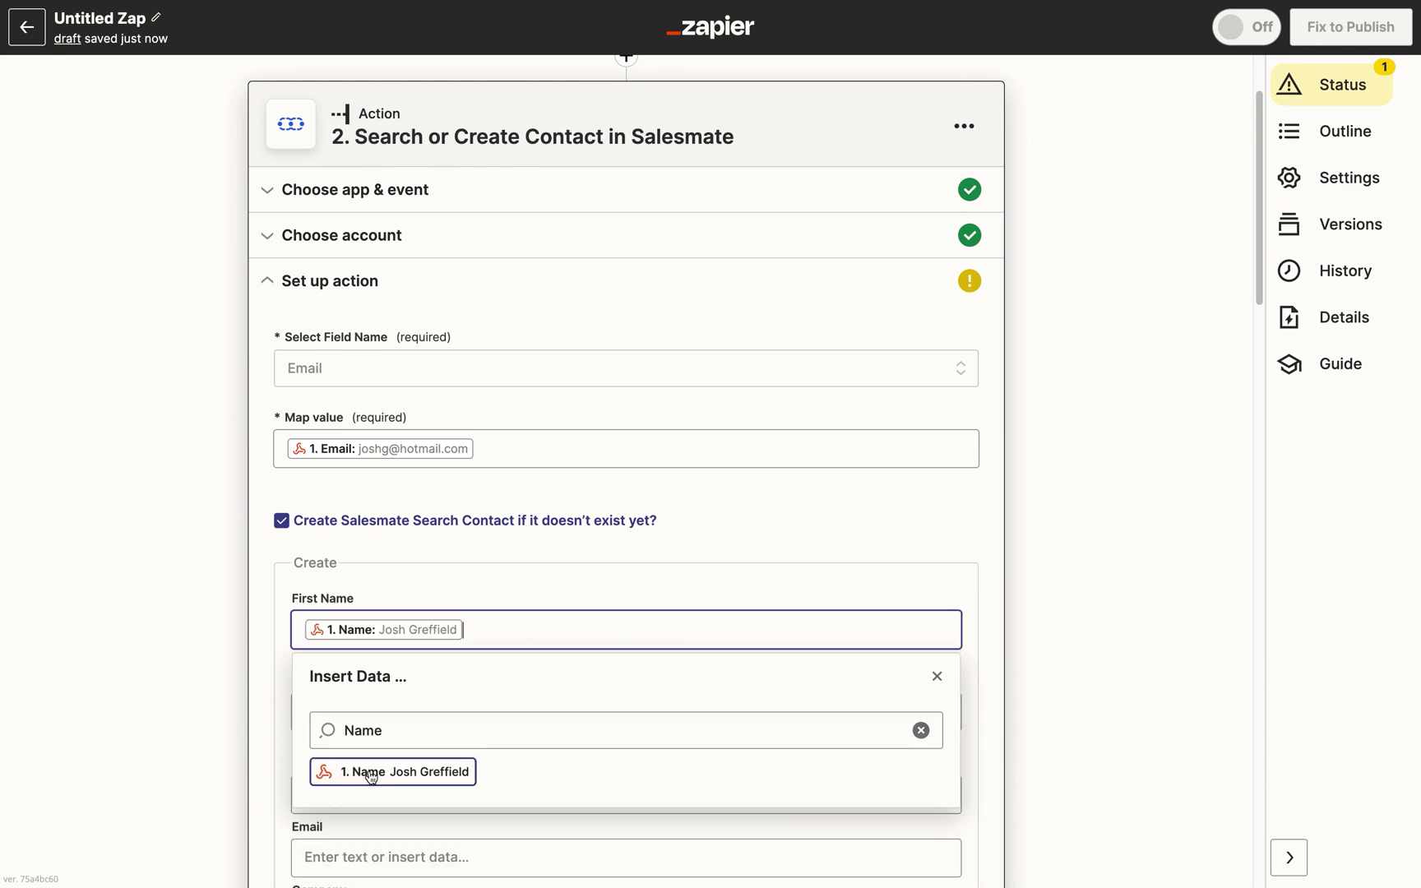
click(934, 678)
drag(1257, 283, 1260, 393)
click(923, 362)
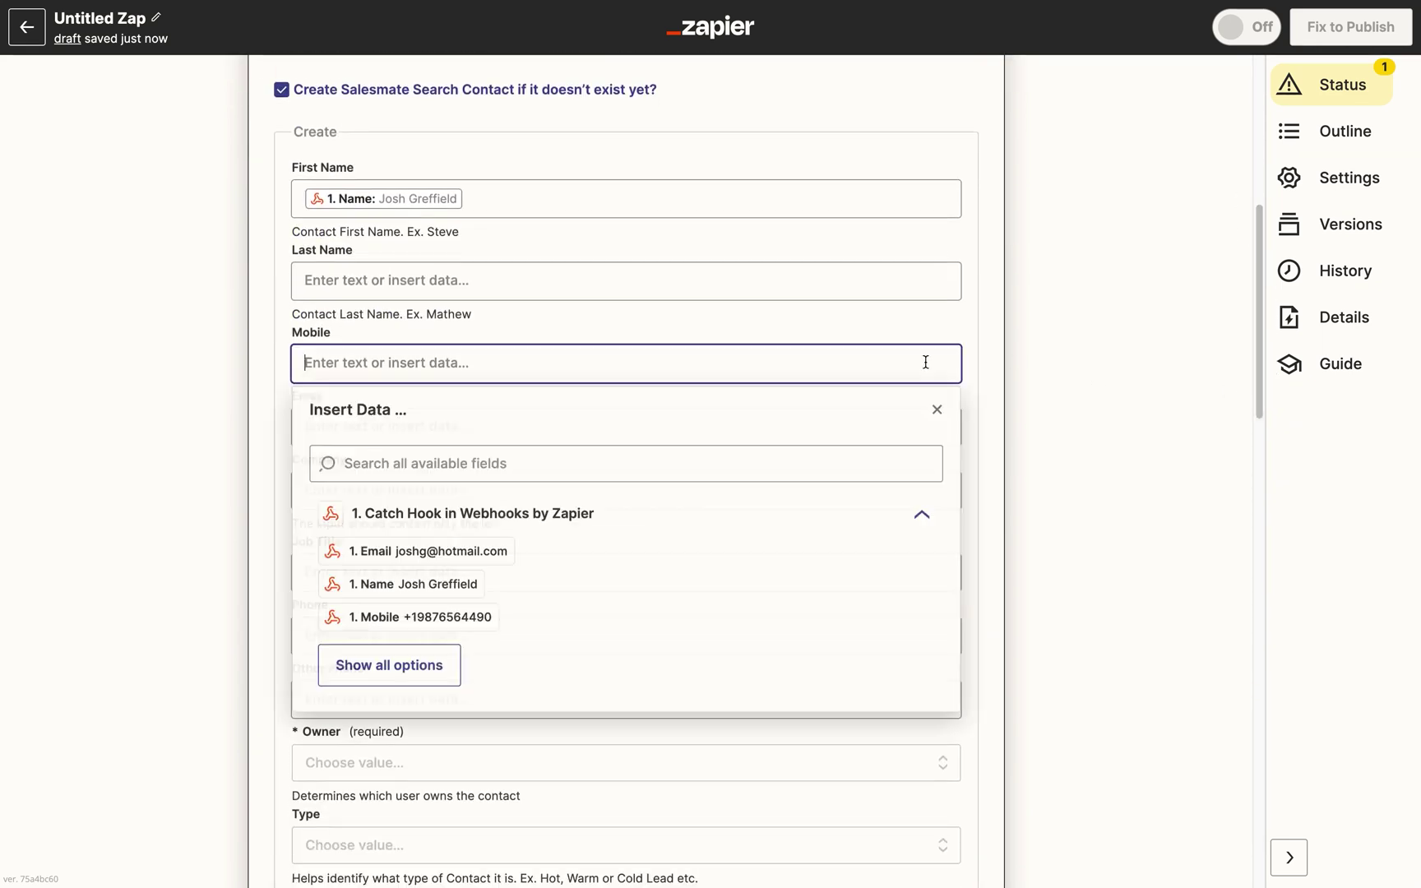
click(485, 617)
click(937, 411)
- Map the contact's Email and Job Title from the webhook's Email and Job Title values
click(904, 427)
click(415, 613)
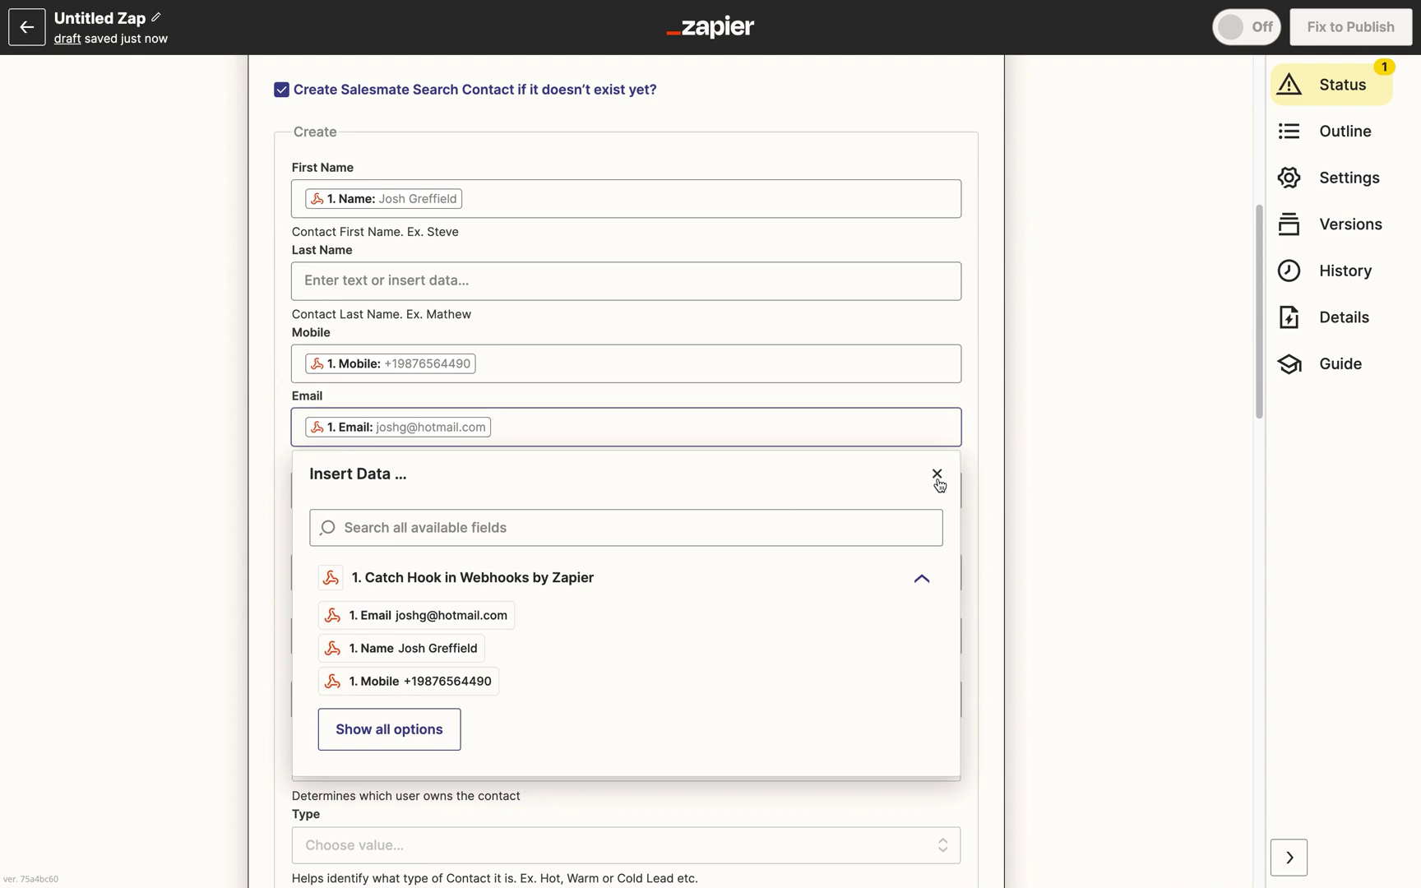
click(936, 470)
click(856, 571)
text(Job)
click(416, 714)
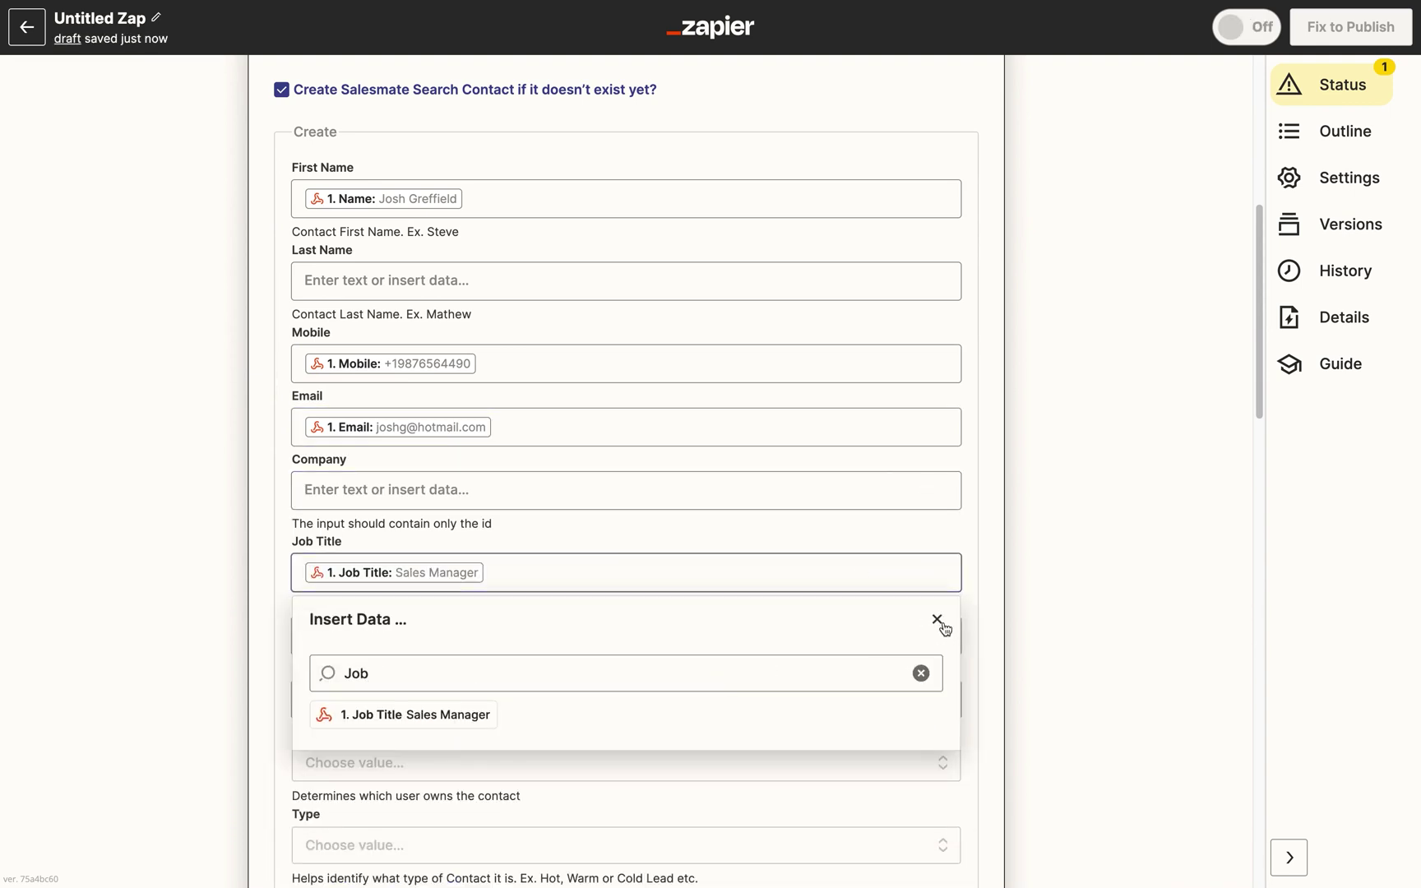
click(937, 623)
- Assign a contact owner and set the contact Type to Partner
drag(1253, 408, 1259, 518)
click(936, 385)
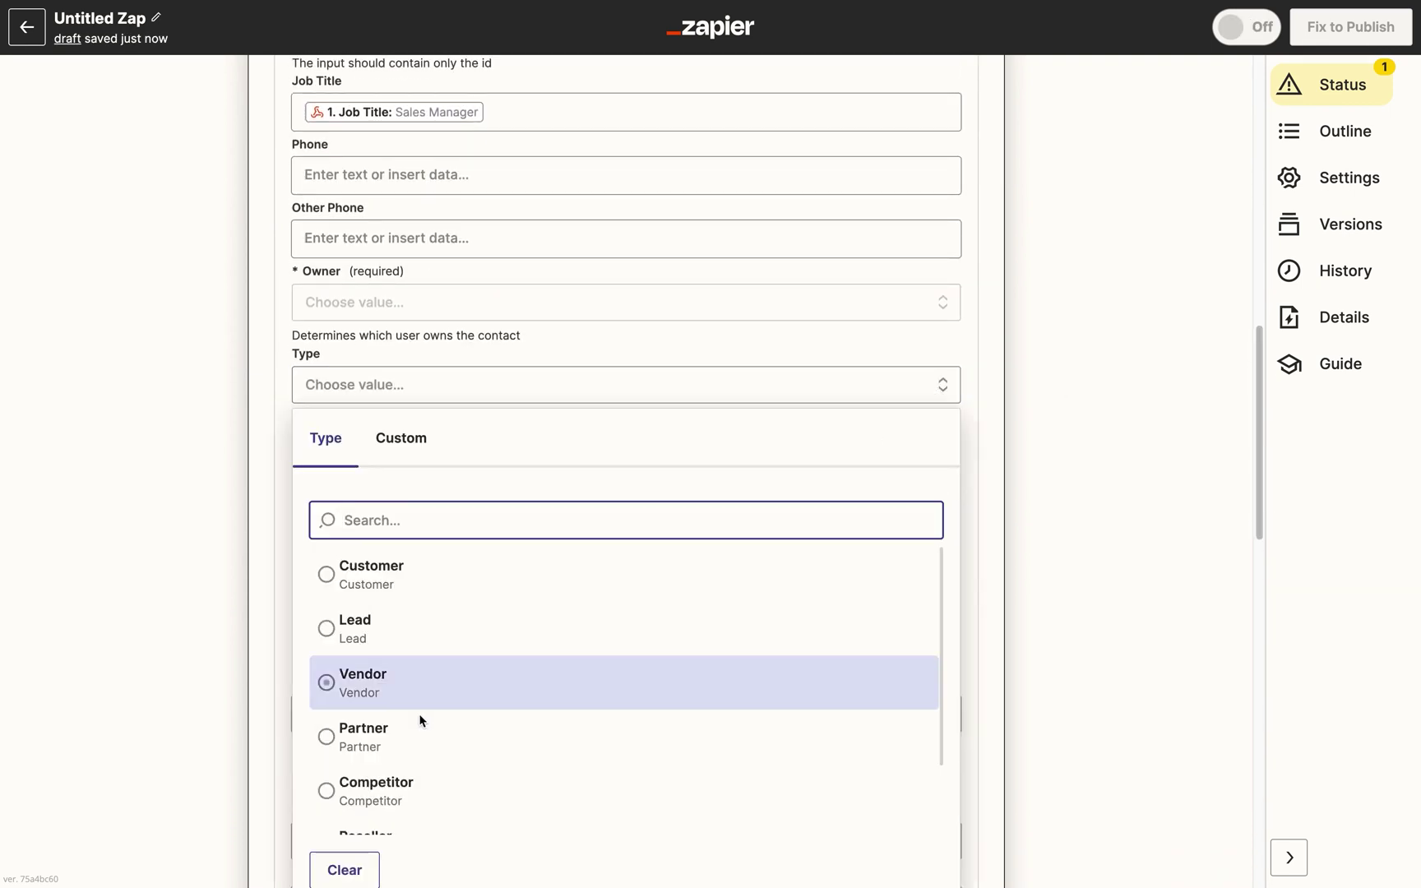
click(379, 738)
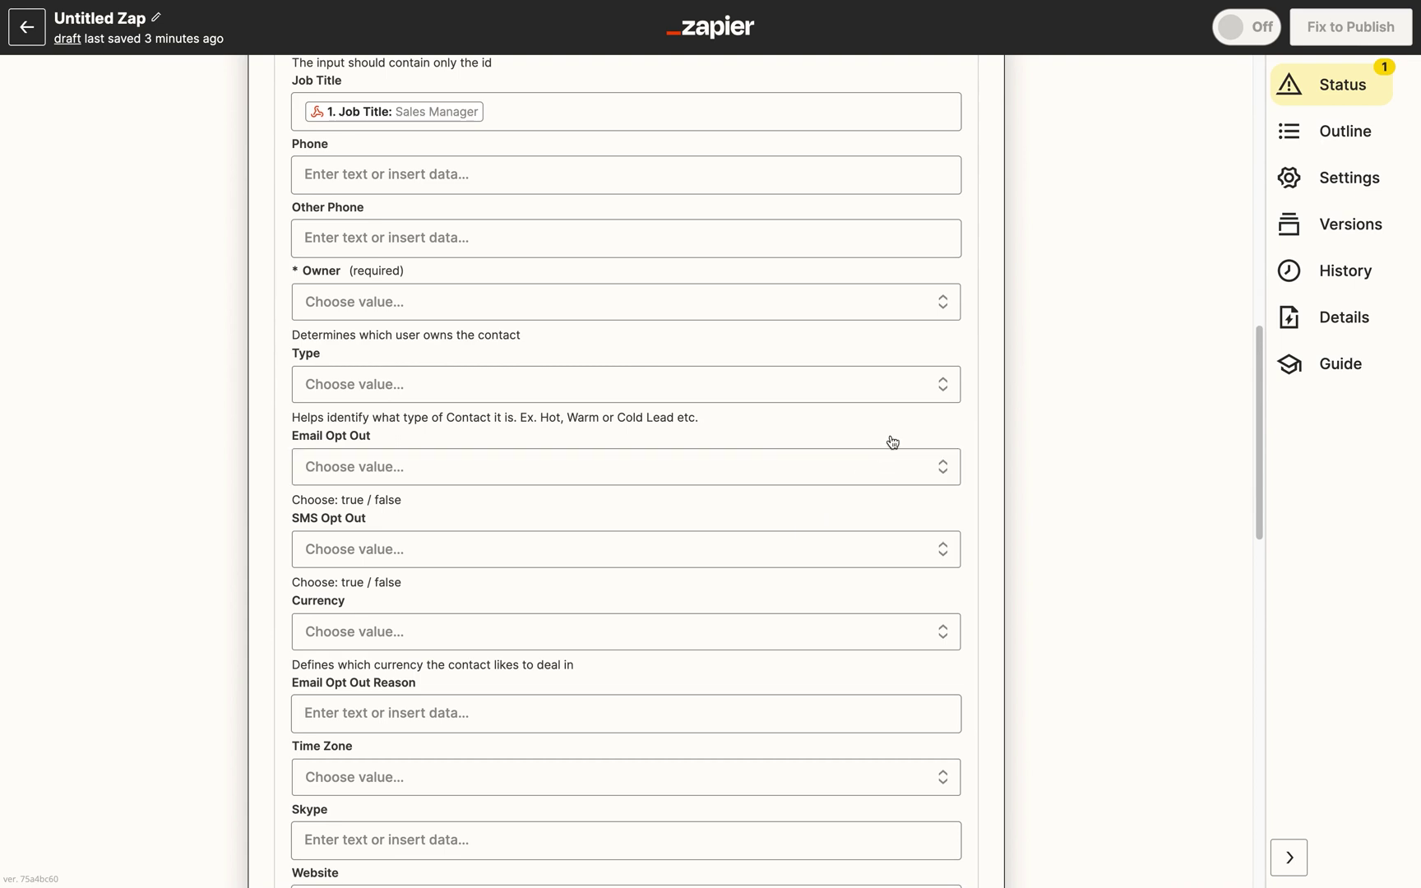
click(956, 309)
click(898, 482)
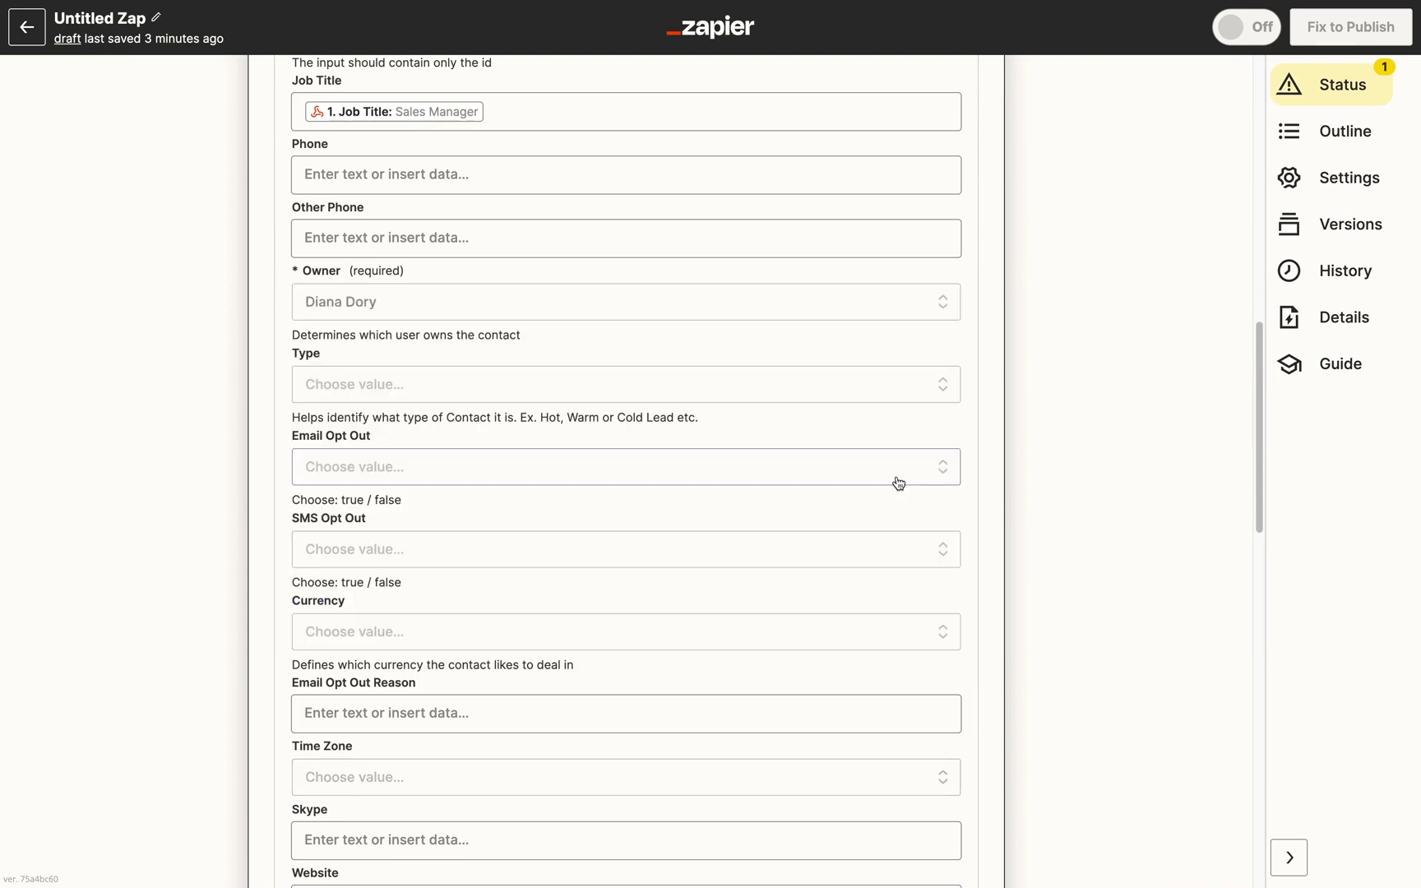
click(940, 384)
click(334, 734)
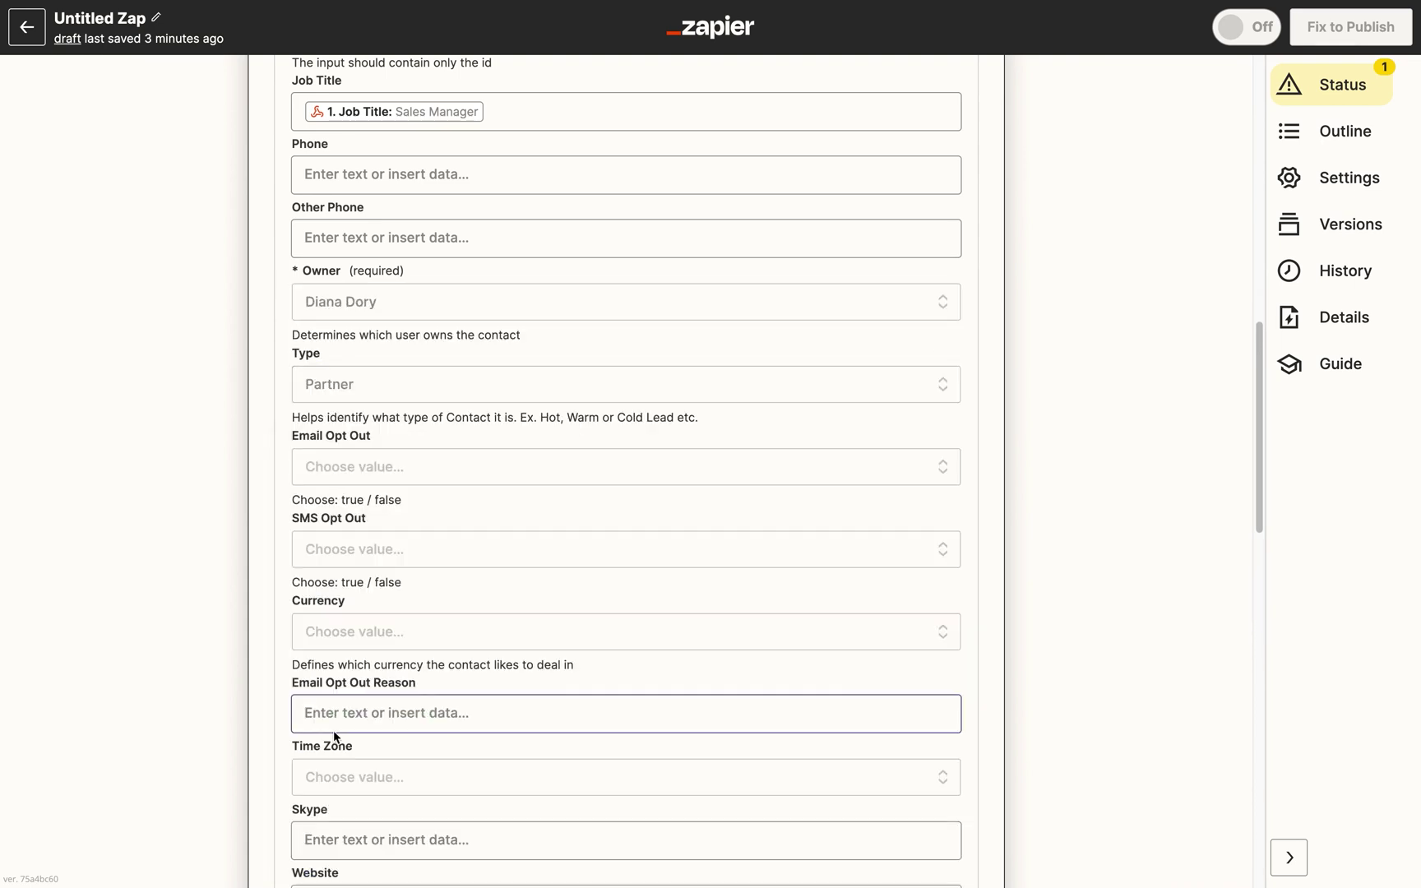
- Remove the extra fields section, finish the action setup, and test the Salesmate step
drag(1259, 503, 1254, 845)
click(395, 645)
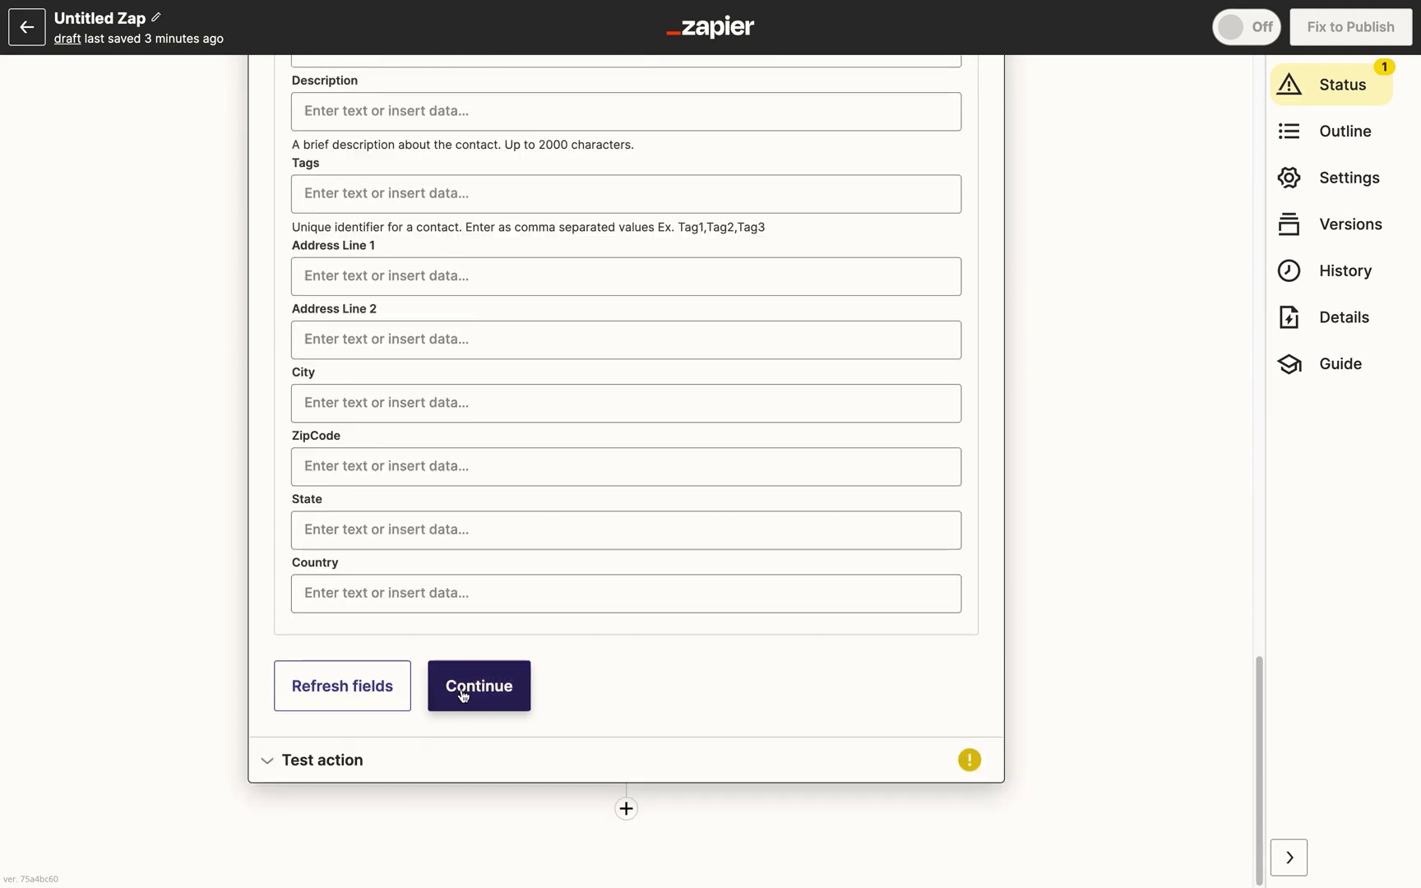
click(466, 688)
click(458, 716)
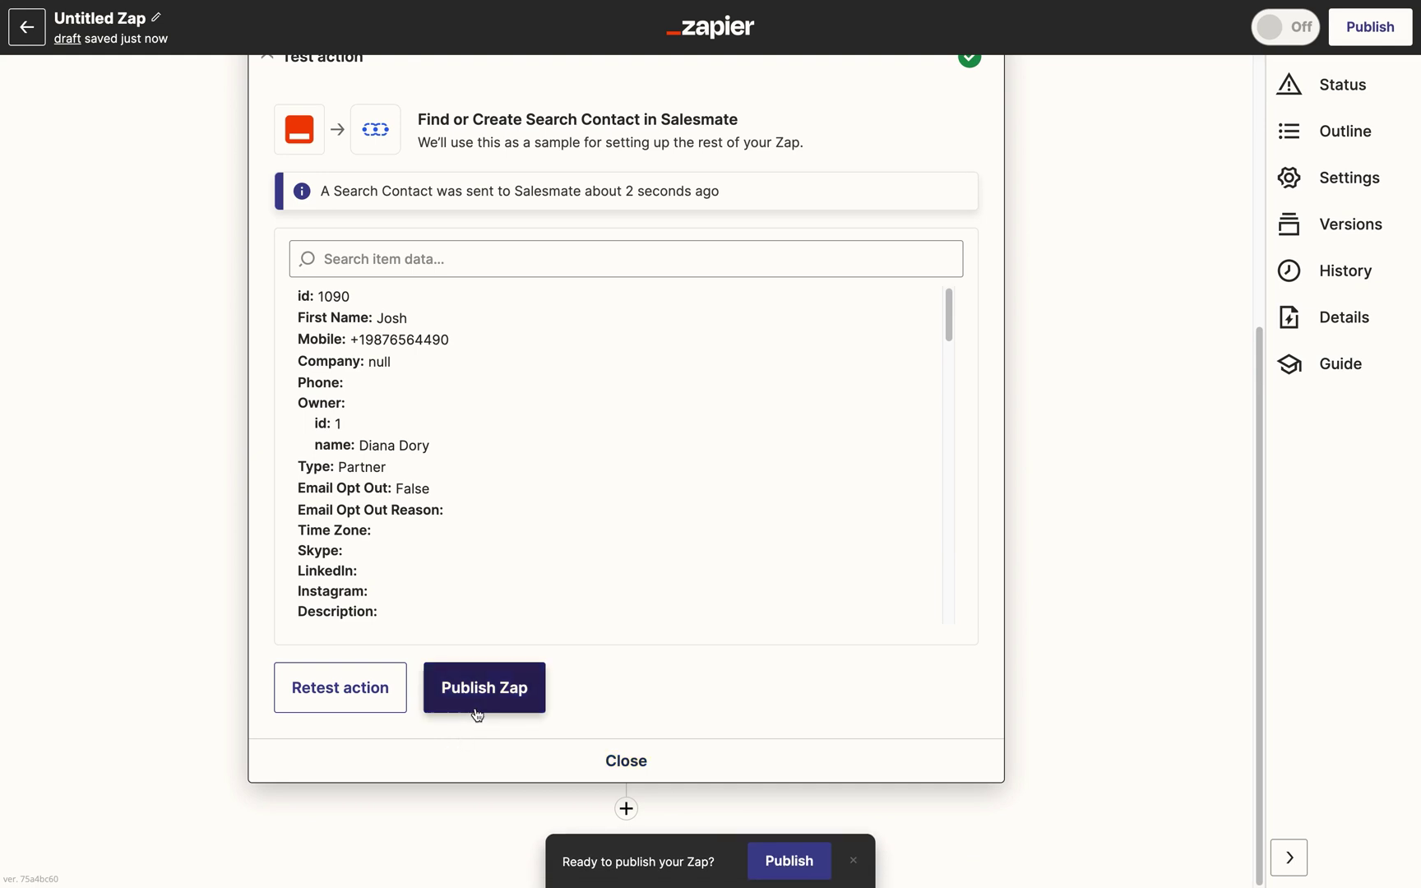
- Publish the webhook Zap with Publish & Turn On and dismiss the template-sharing prompt
click(477, 708)
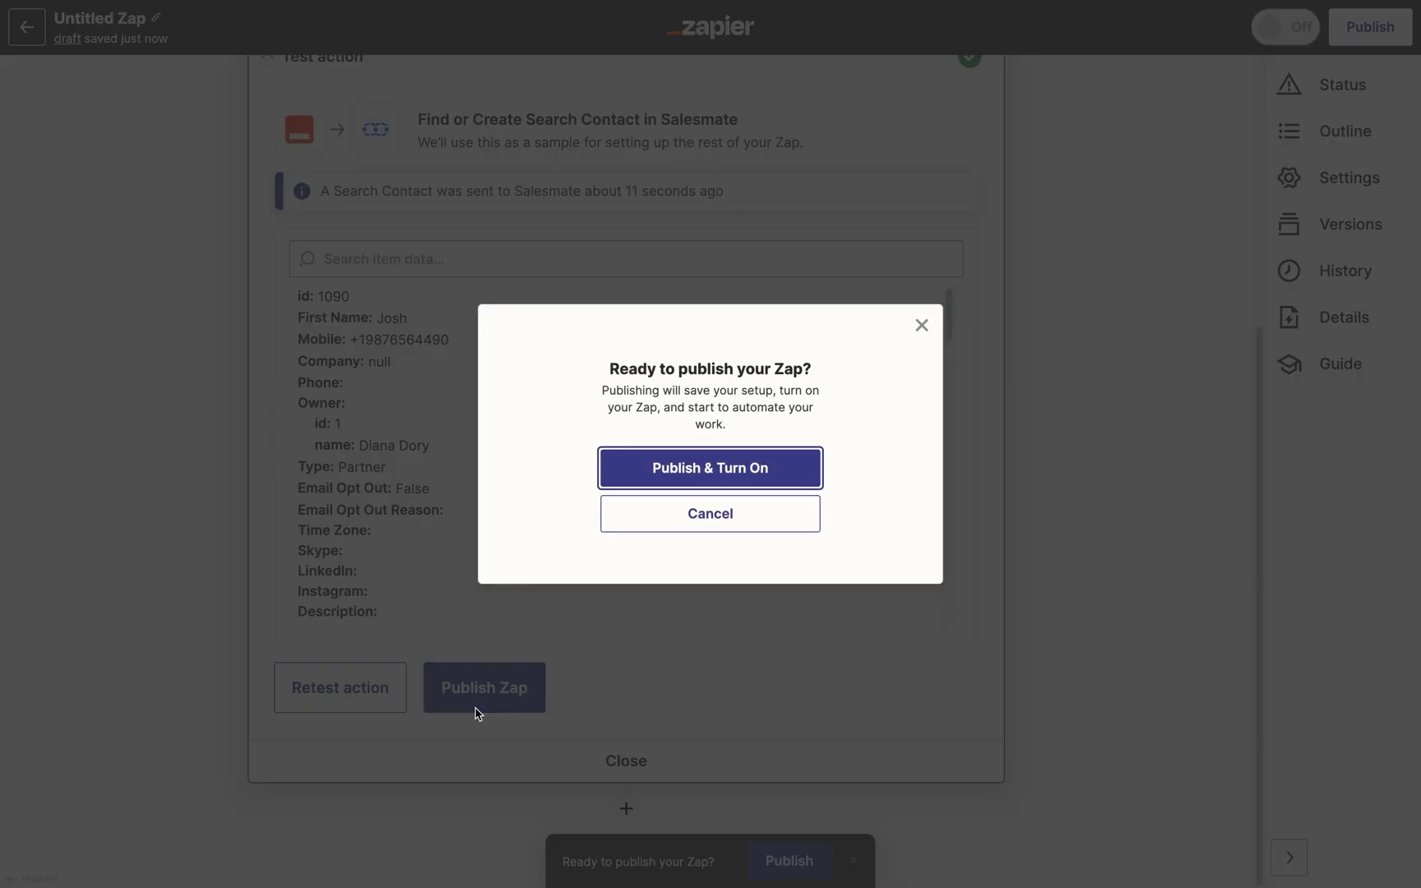
click(783, 477)
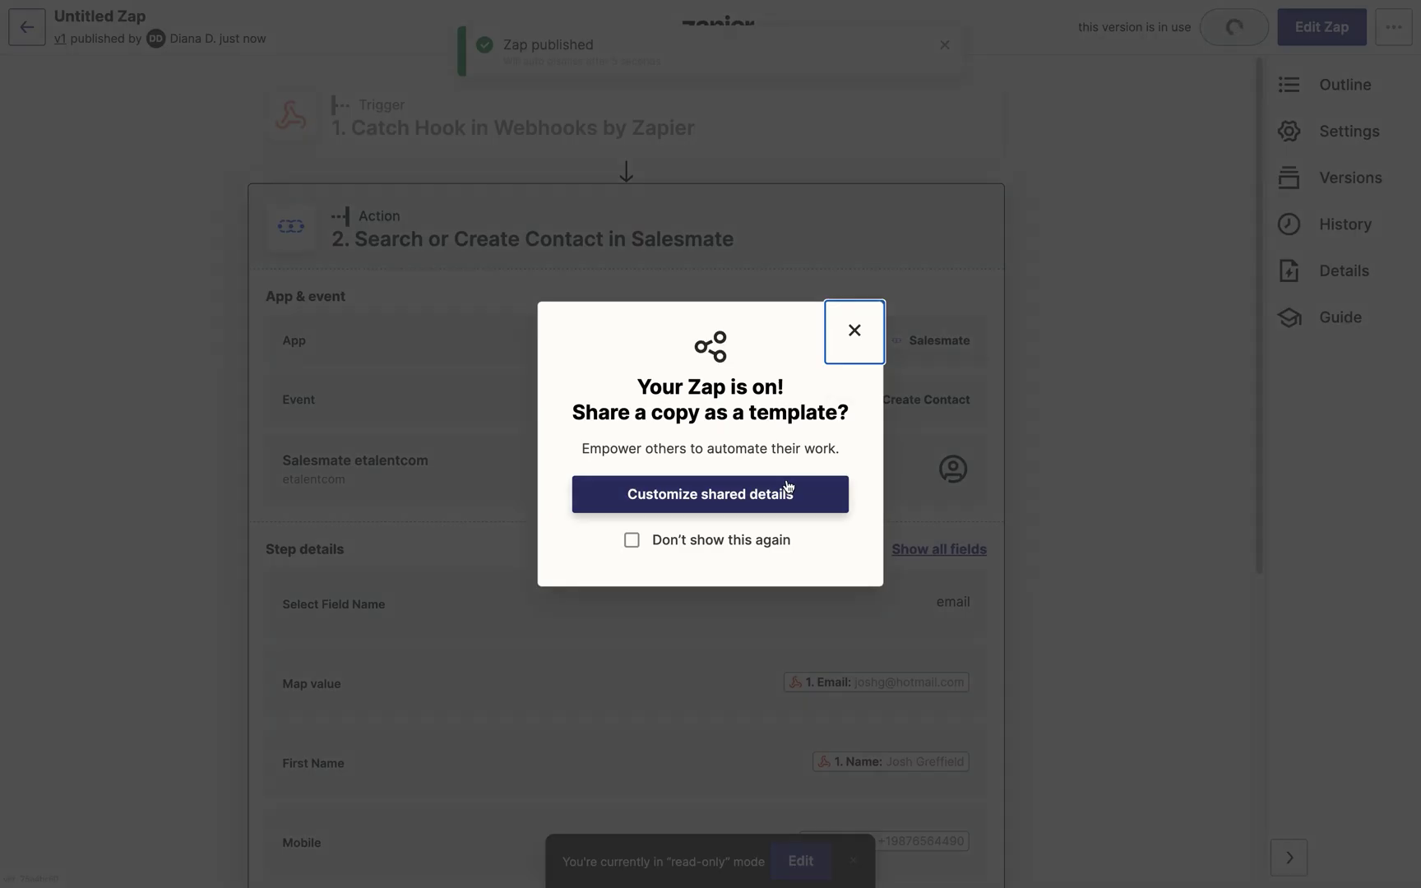
click(855, 346)
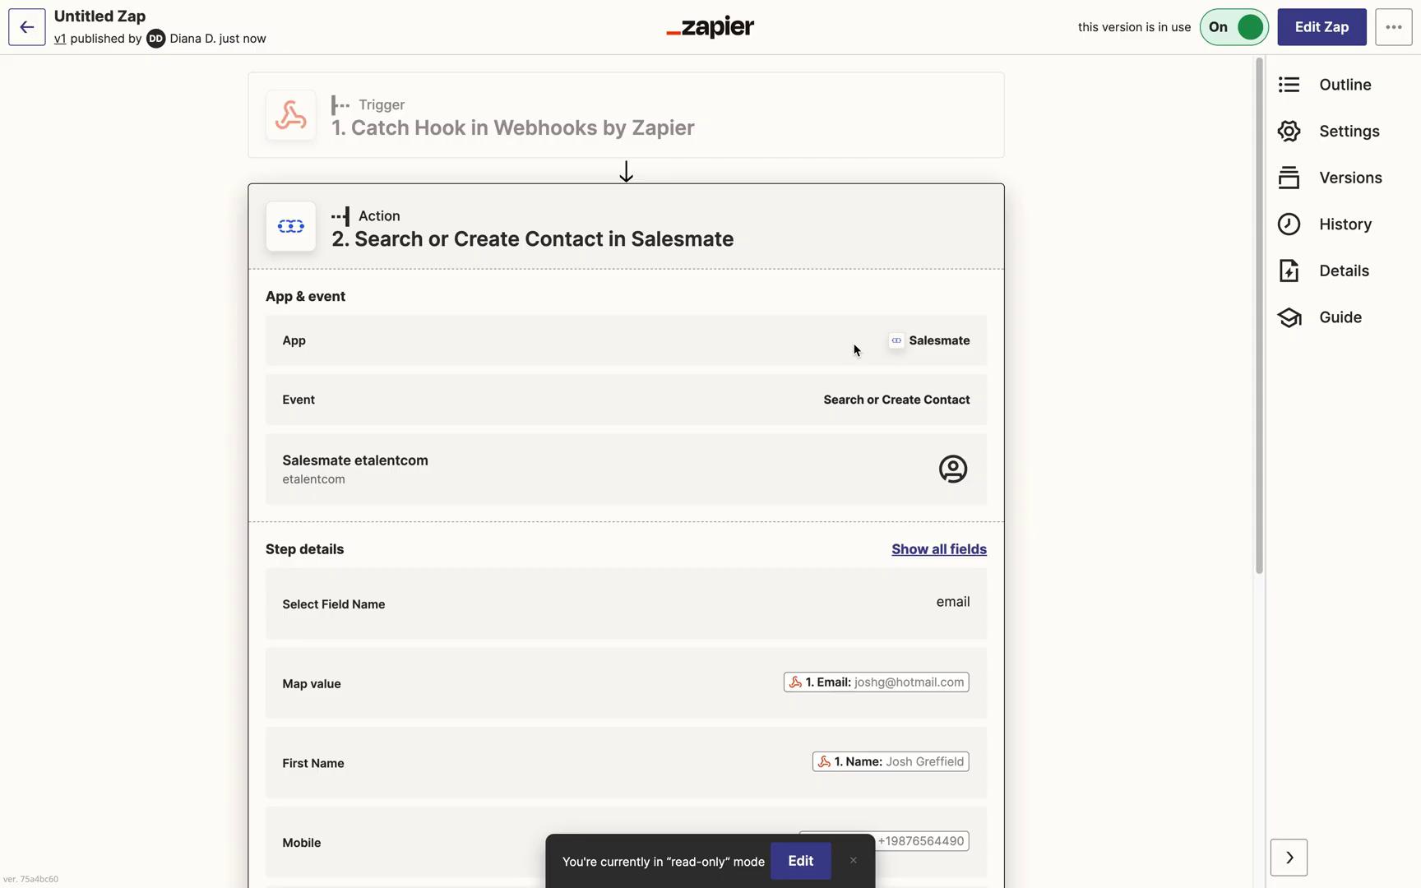